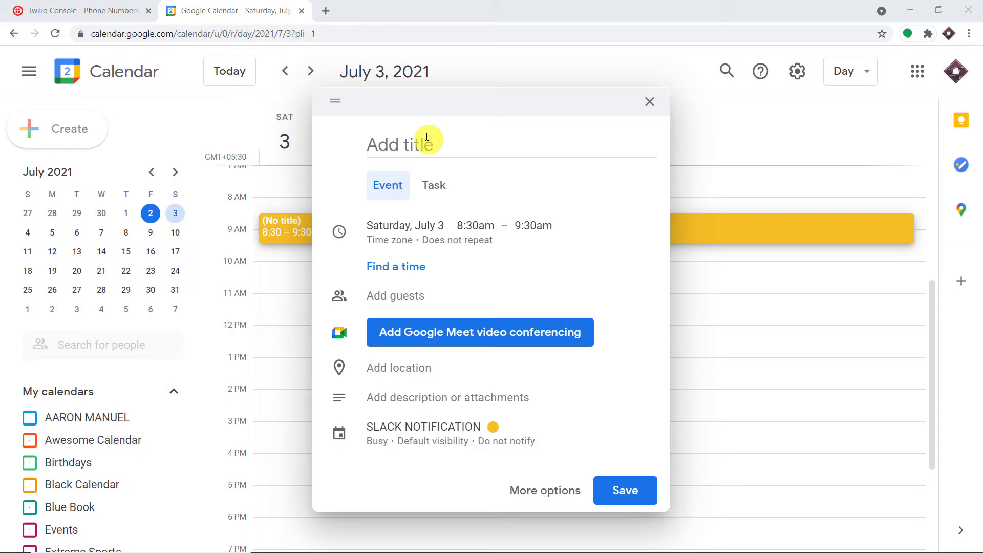
Step: Title the new July 3 calendar event "Lecture on Biology"
left_click(427, 137)
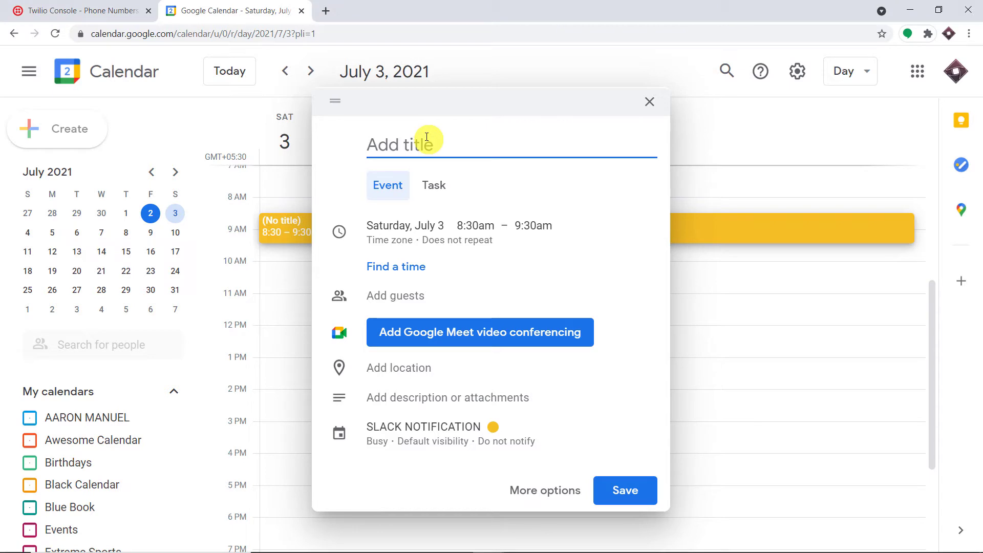
type("Lectur")
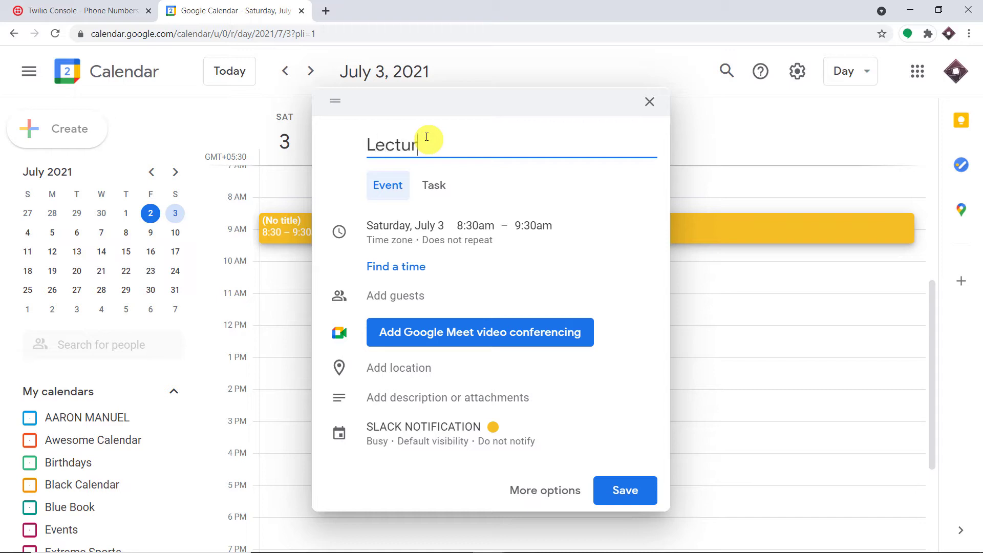
type("e onn B")
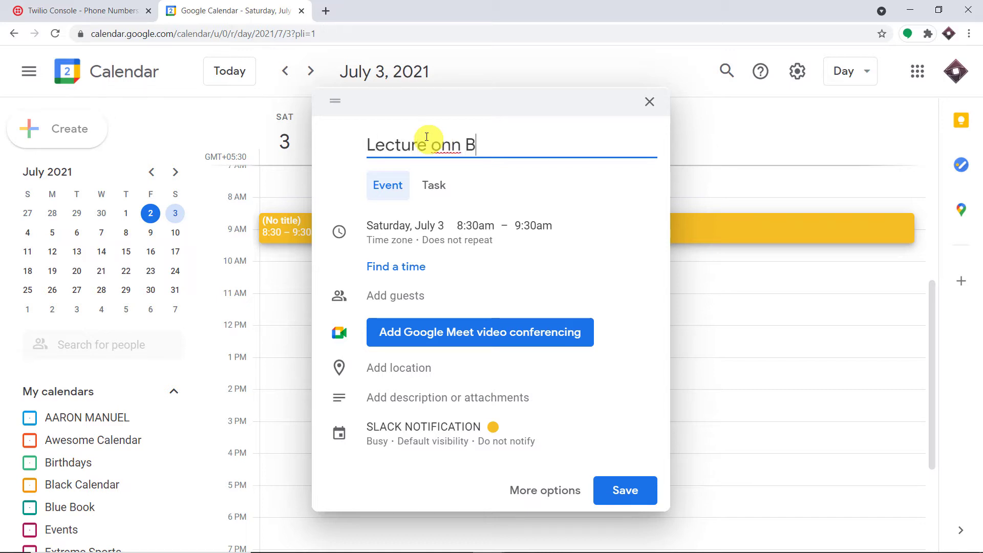
type("iology")
left_click(461, 146)
key("BackSpace")
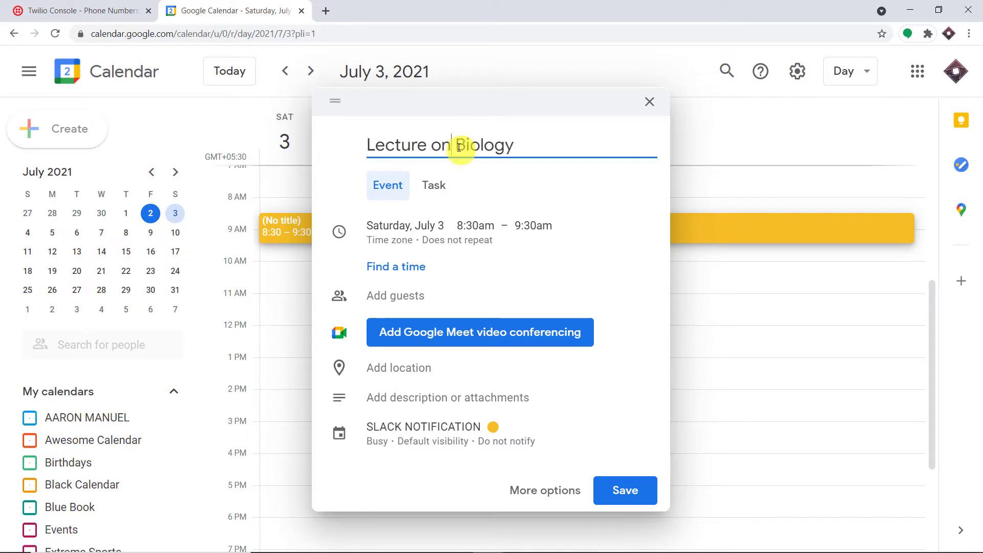
Step: Add the first suggested contact matching "lit" as a guest of the event
left_click(441, 292)
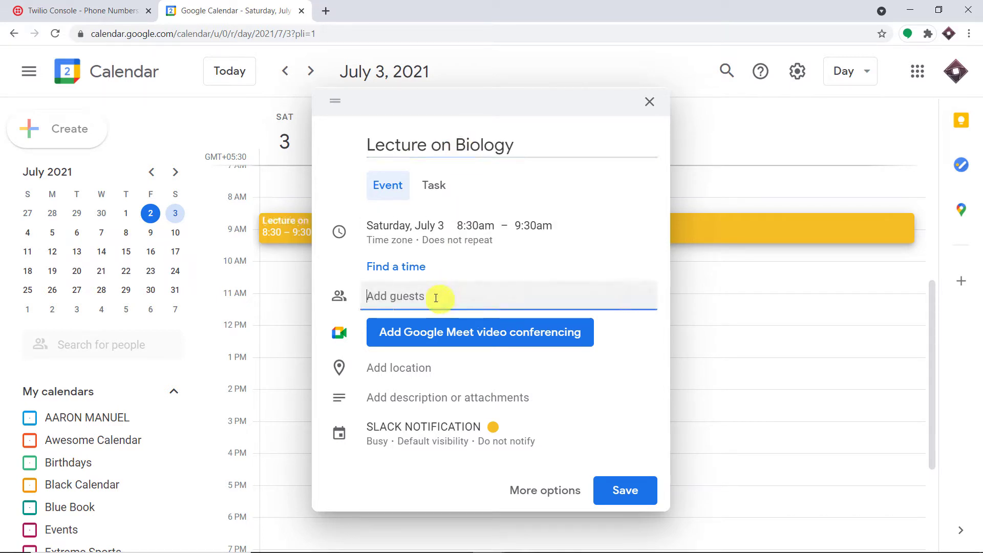
type("lit")
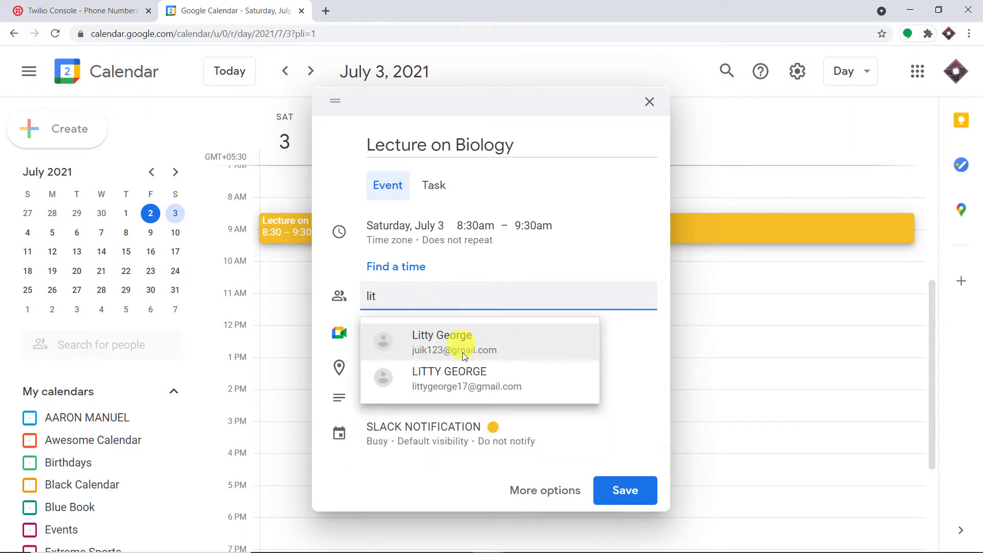
left_click(471, 349)
Step: Add an event description reading "Phone -" followed by the copied phone number
scroll(510, 359, "down", 2)
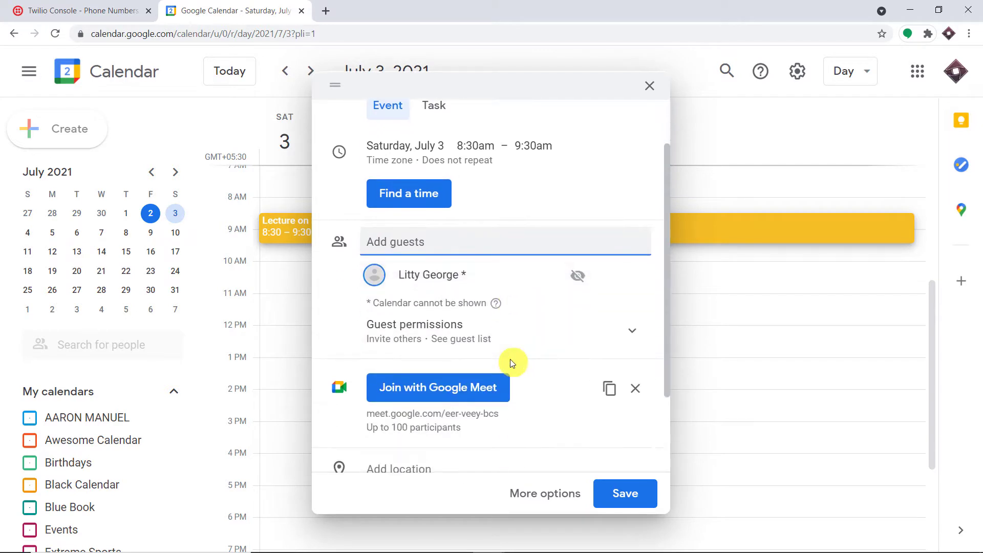
scroll(510, 358, "down", 2)
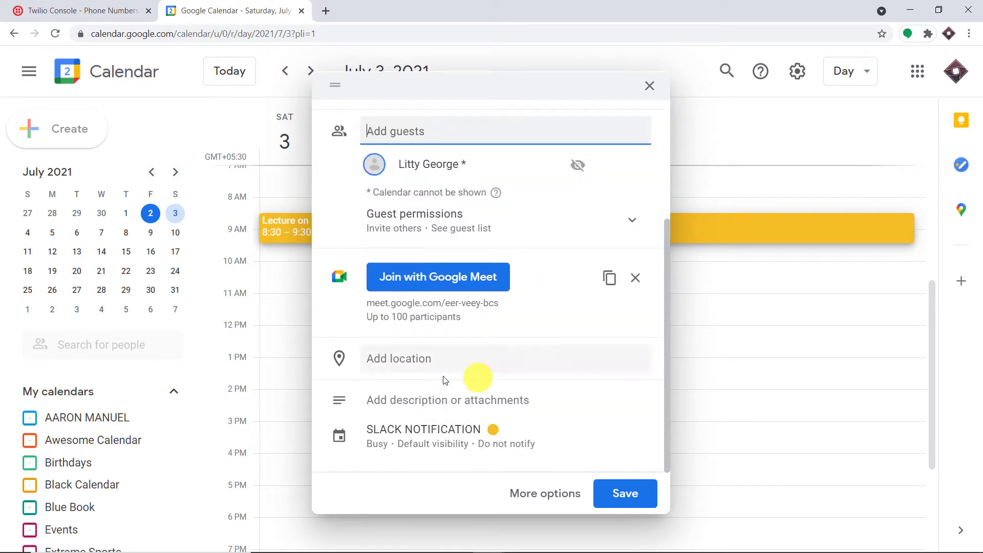
left_click(432, 402)
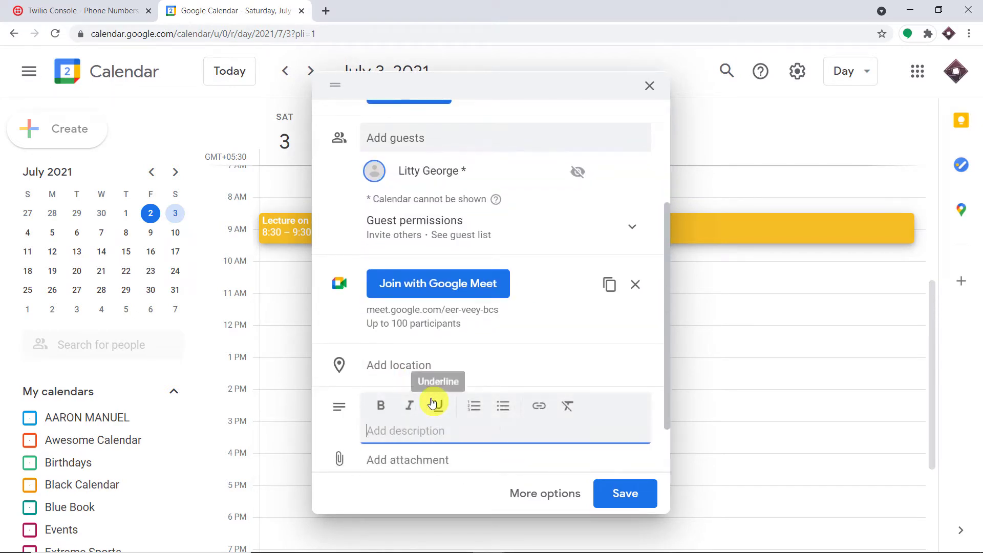
type("P")
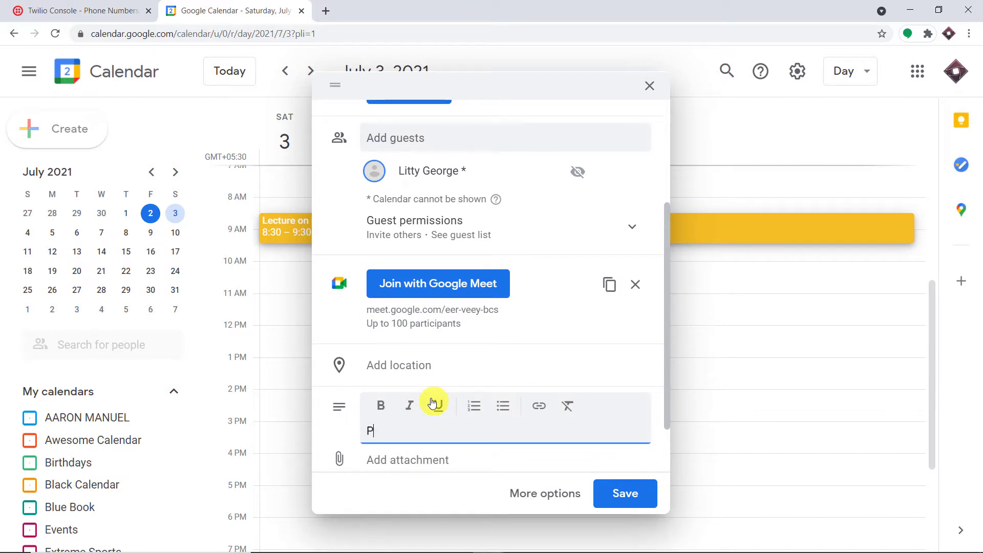
type("hone -")
key("ctrl+v")
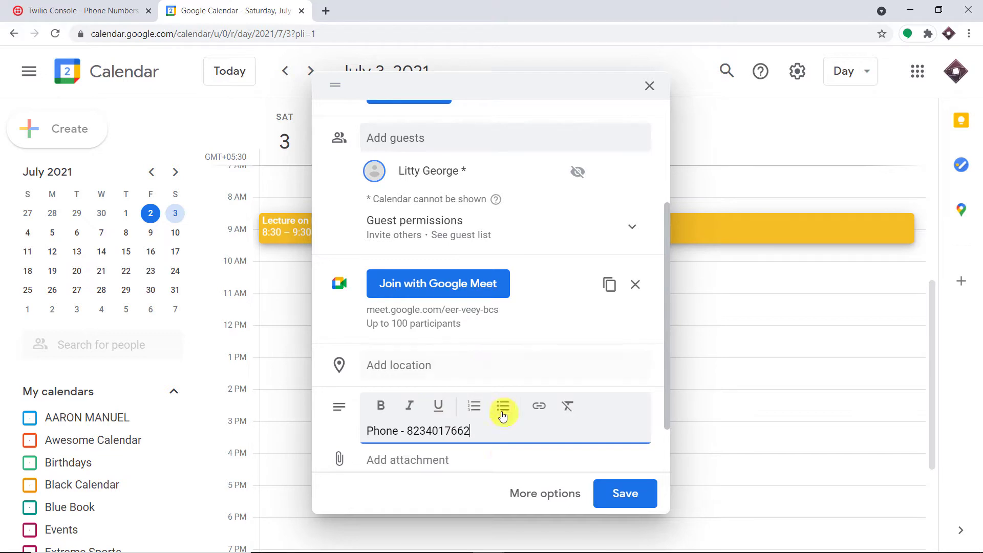
Step: Review the event's time, guest and description, and save the Lecture on Biology event
scroll(425, 161, "up", 3)
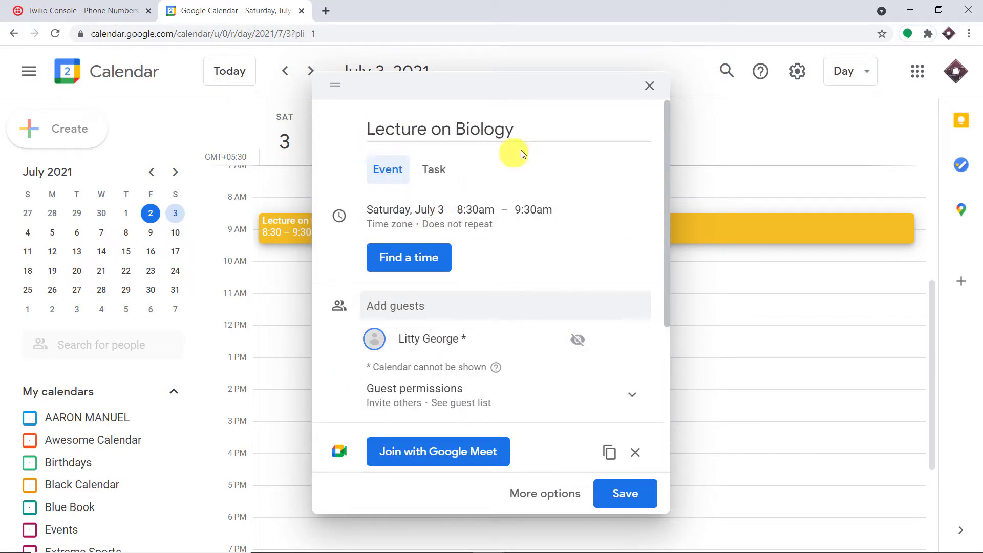
scroll(507, 195, "down", 2)
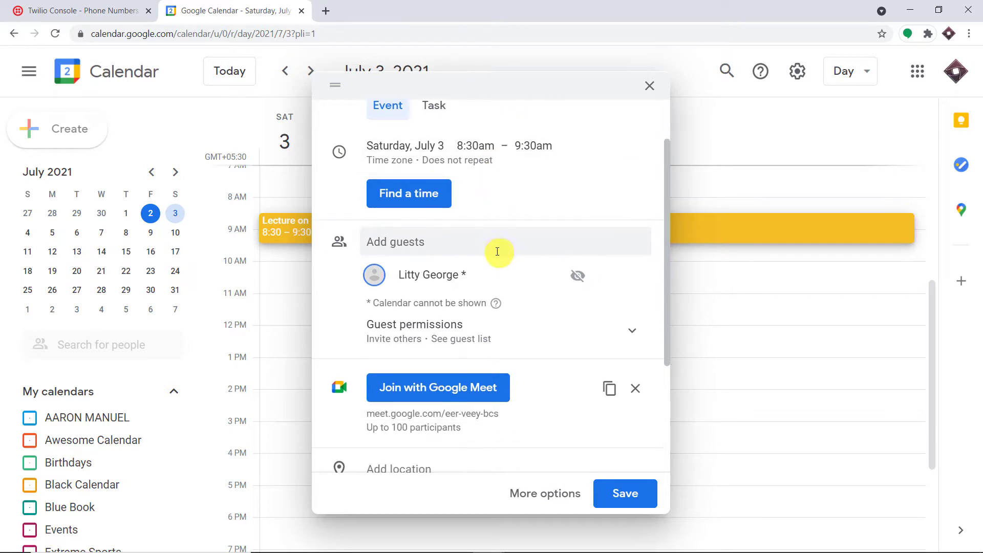
scroll(492, 285, "down", 3)
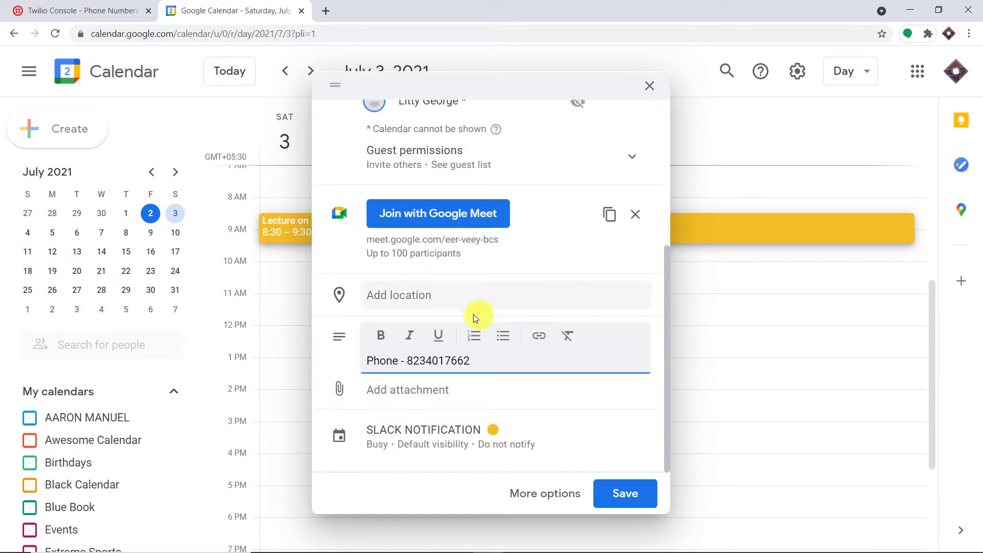
left_click(481, 360)
left_click_drag(481, 360, 408, 359)
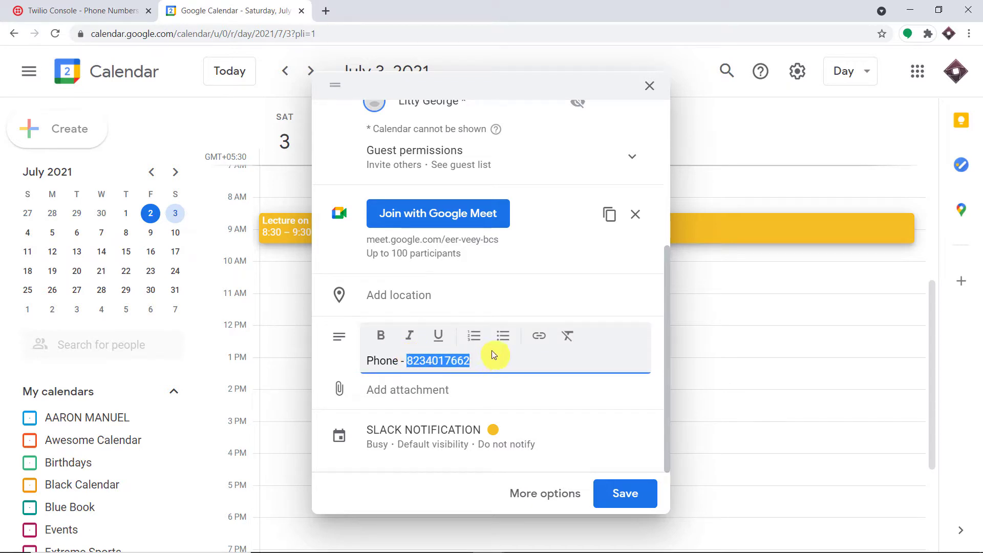
scroll(498, 300, "up", 5)
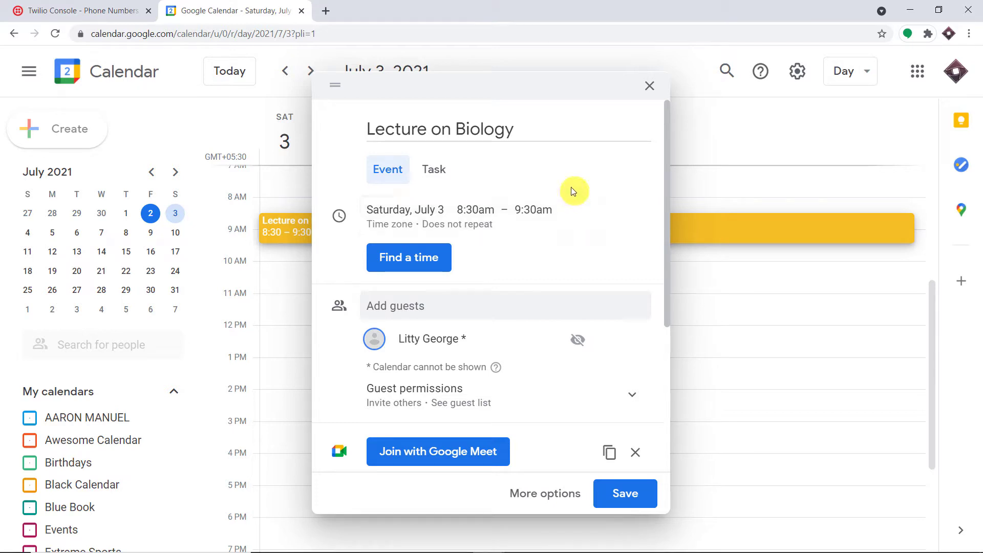
left_click(630, 490)
left_click(586, 327)
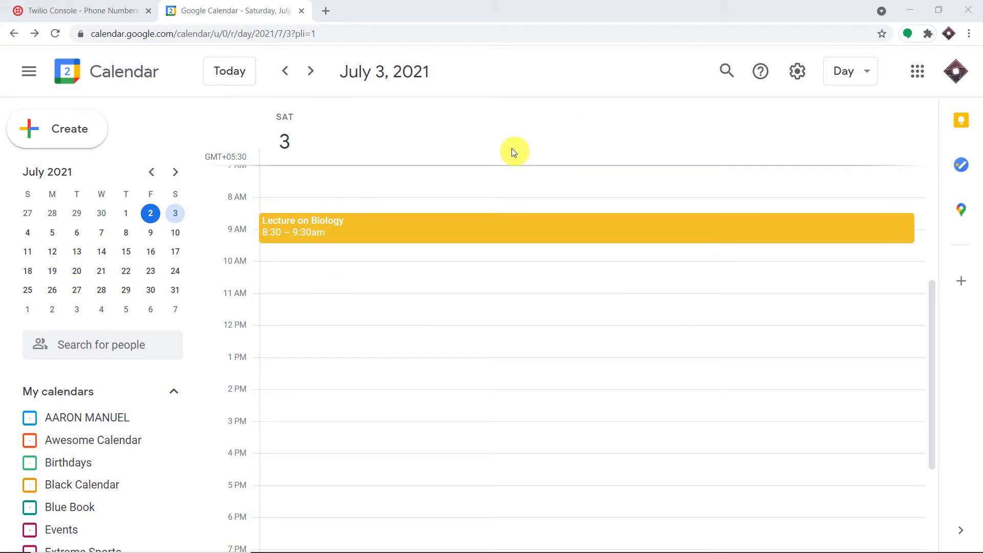
Step: Open pabbly.com in a new browser tab and go to the Connect product page
key("alt+Tab")
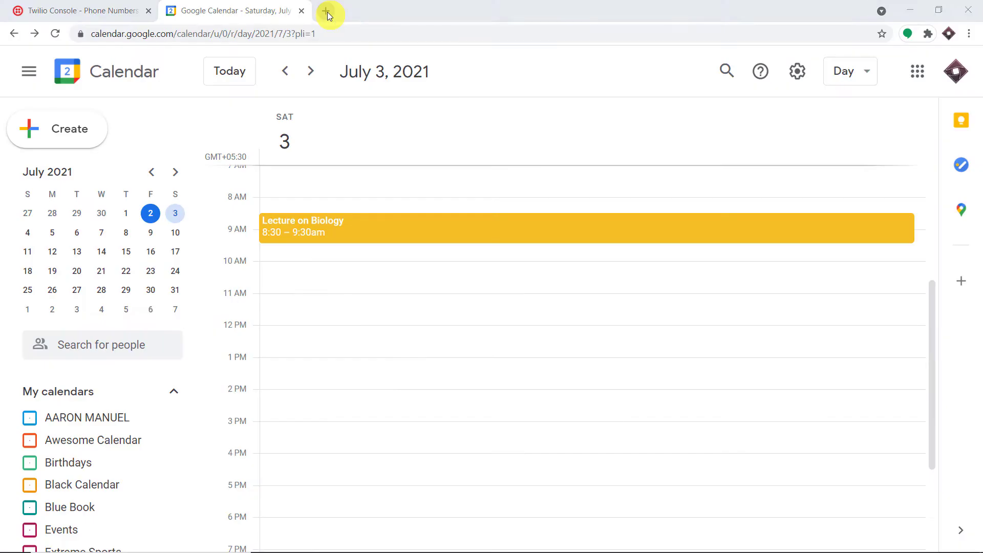
left_click(326, 11)
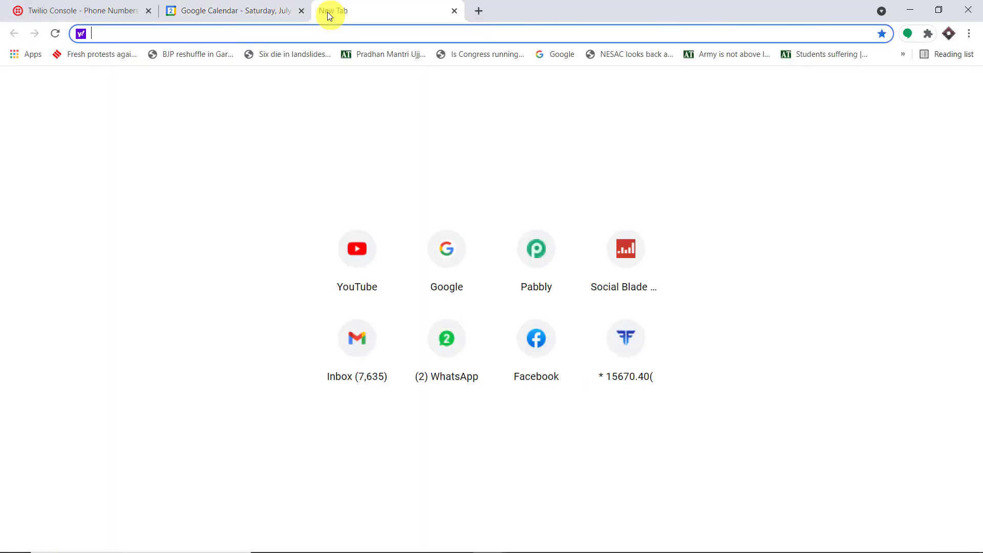
type("pabbly.com")
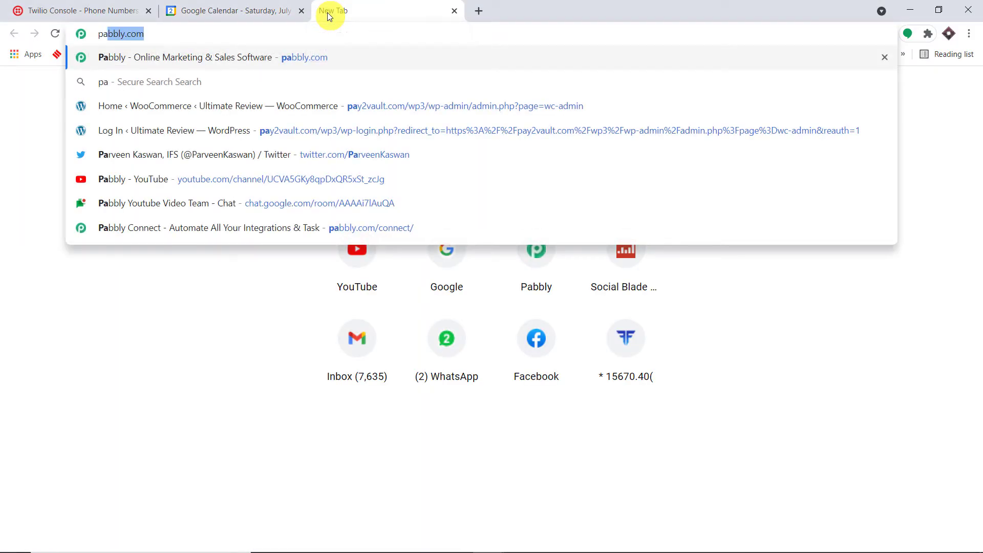
left_click(355, 60)
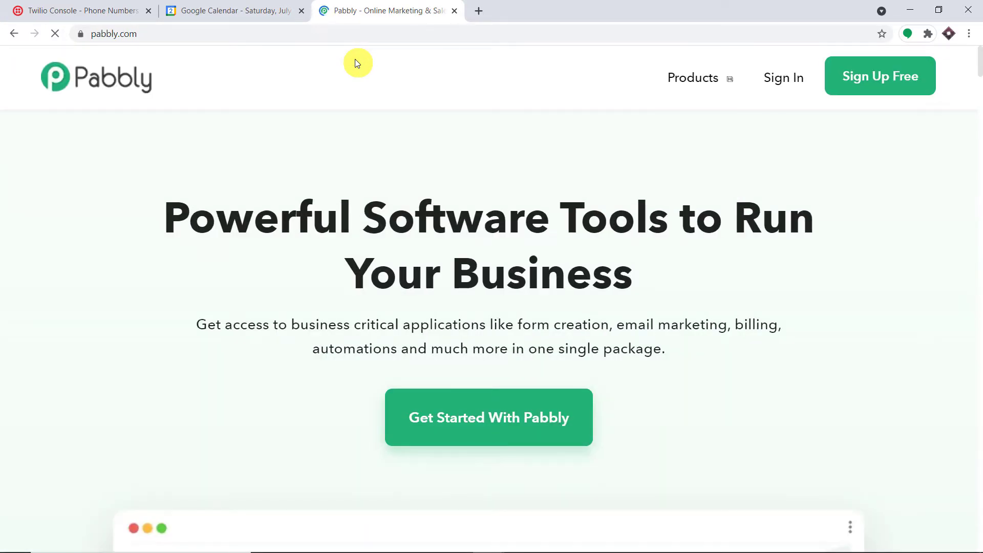
left_click(715, 80)
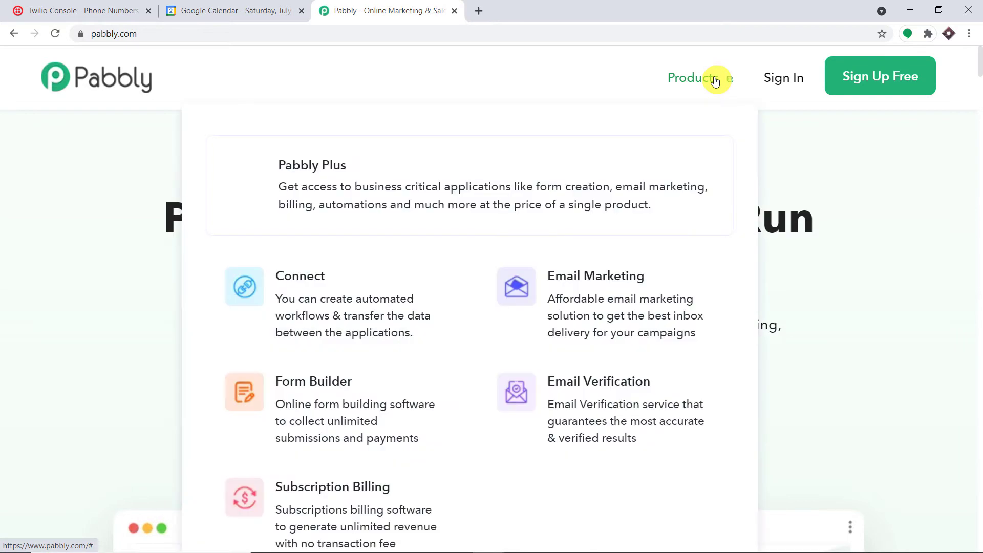
left_click(374, 304)
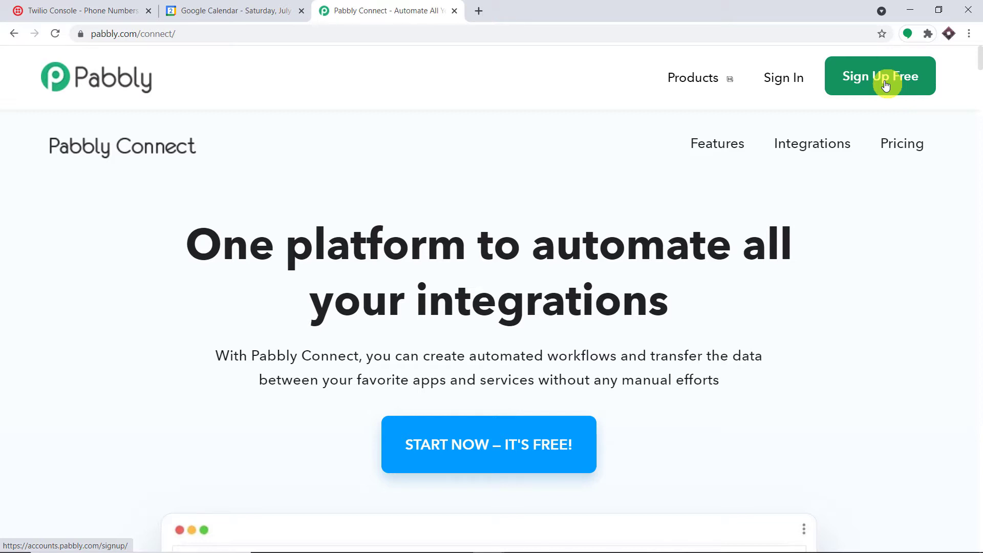
Step: Sign in to the Pabbly account and access the Connect application
left_click(779, 84)
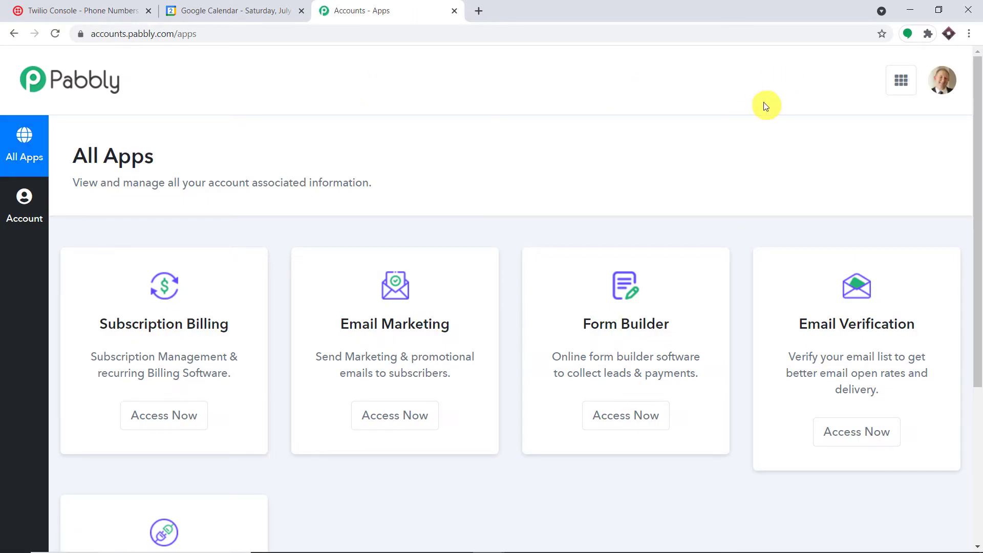
scroll(784, 132, "down", 5)
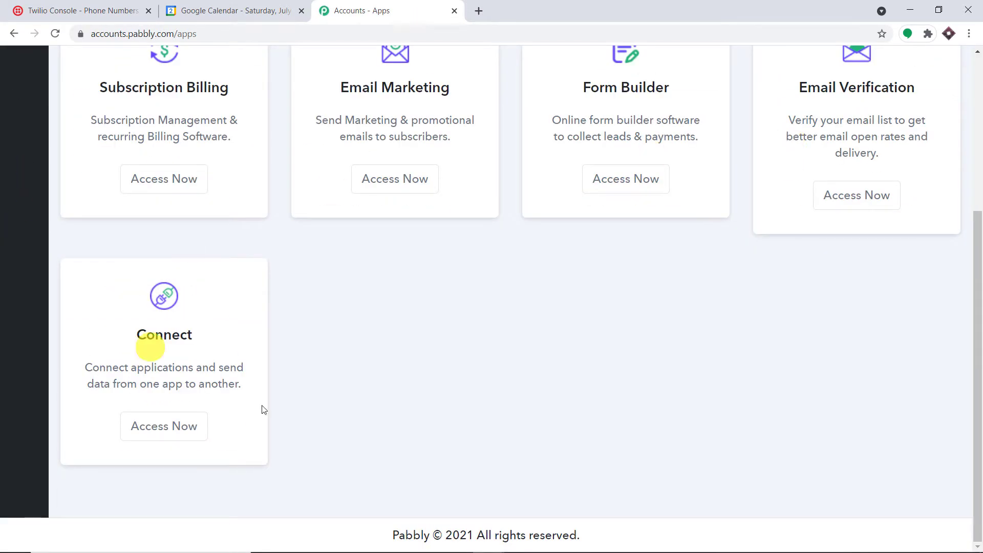
left_click(164, 427)
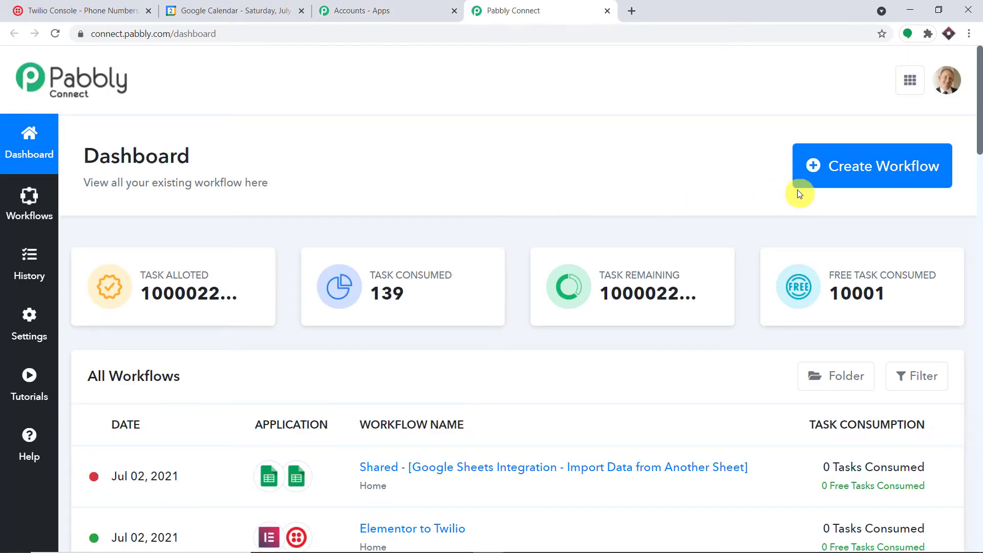
Step: Create a new workflow named "Google Calendar To Twilio"
left_click(847, 185)
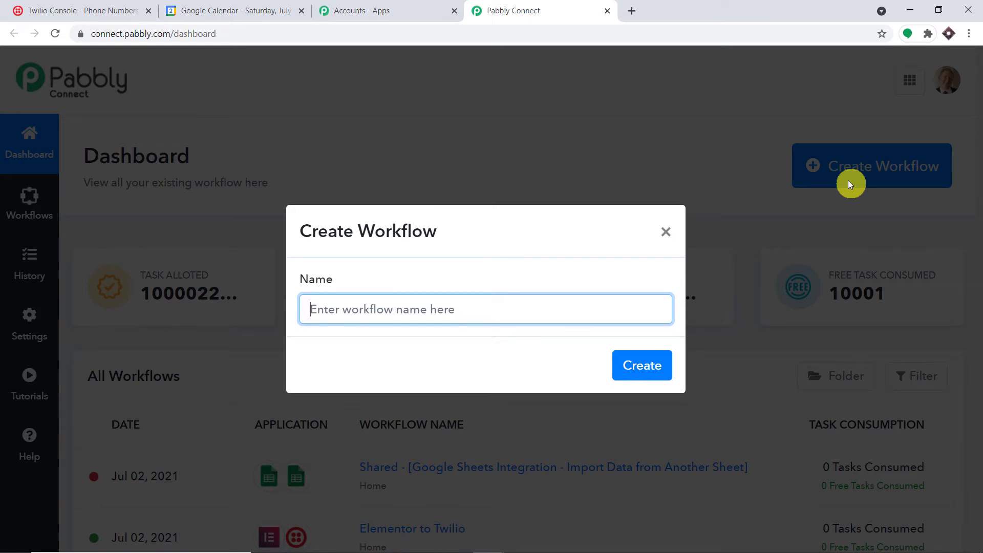
type("Google")
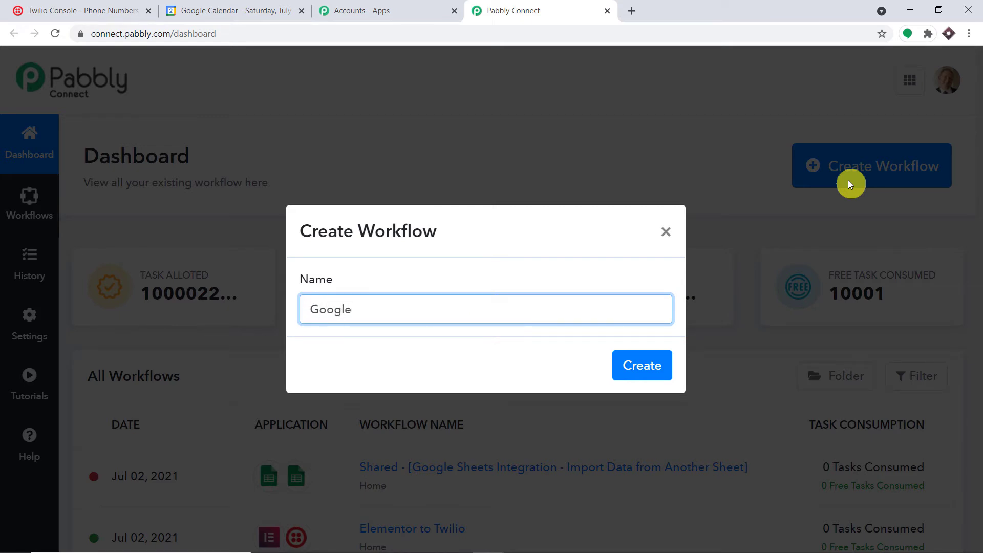
type(" Calender To T")
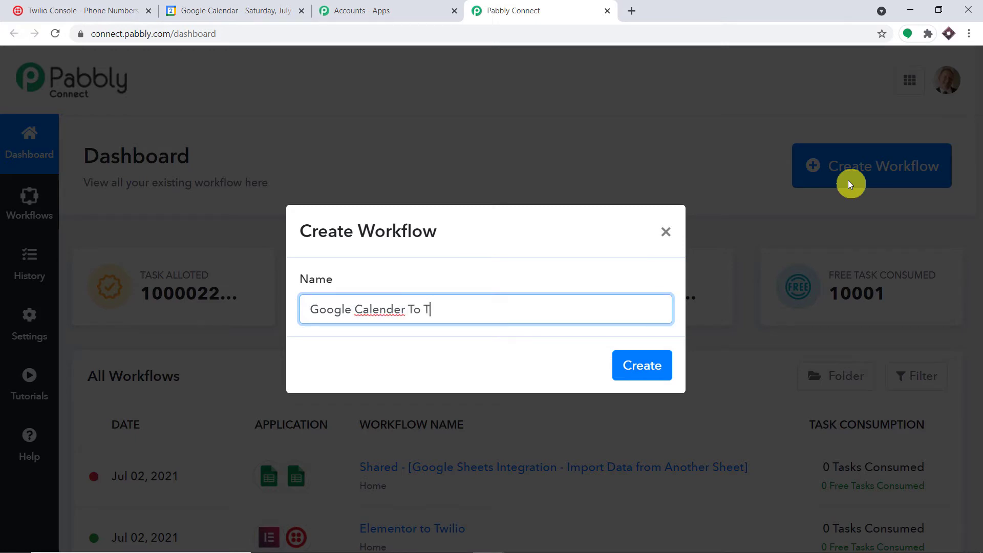
type("wilio")
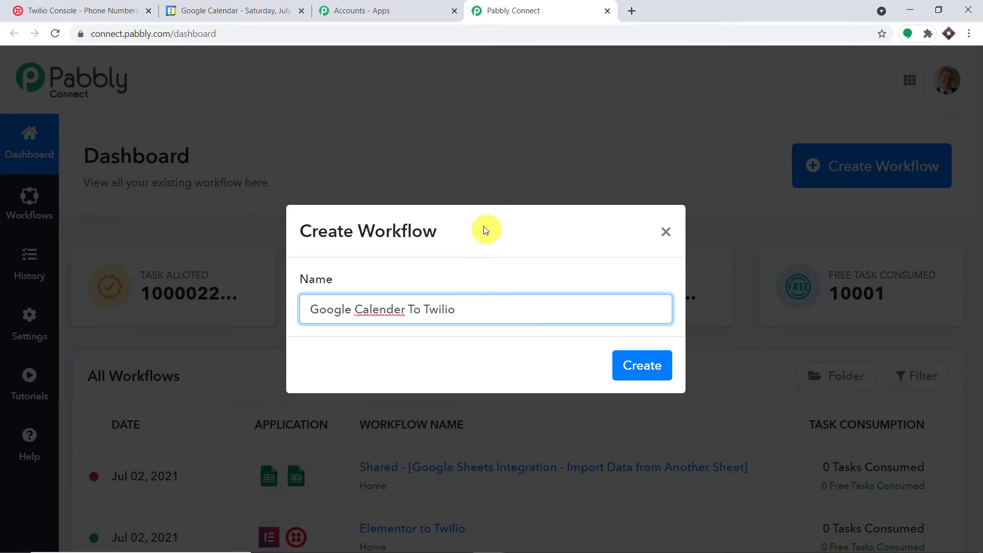
left_click(380, 310)
key("BackSpace")
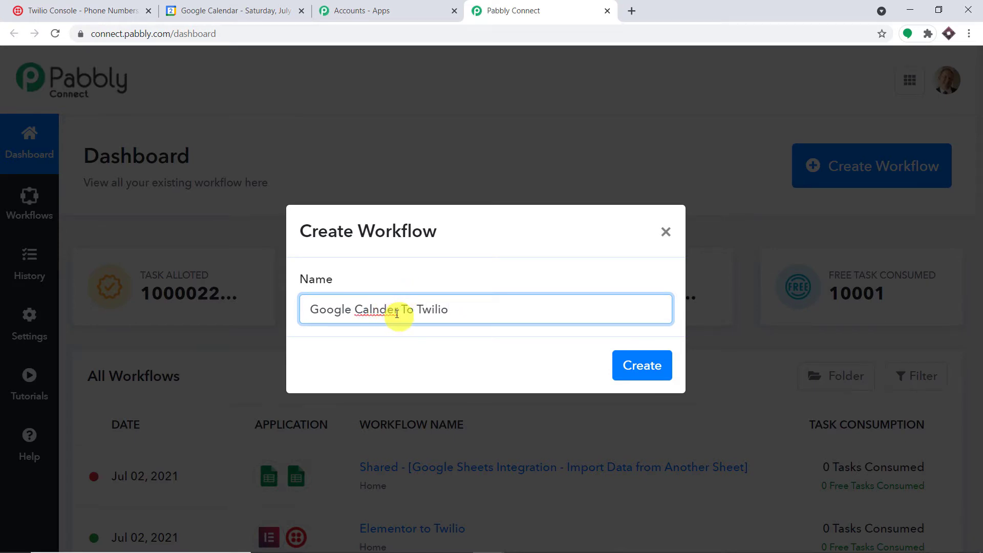
left_click(392, 313)
key("BackSpace")
type("a")
key("Left")
key("Left")
key("Left")
type("e")
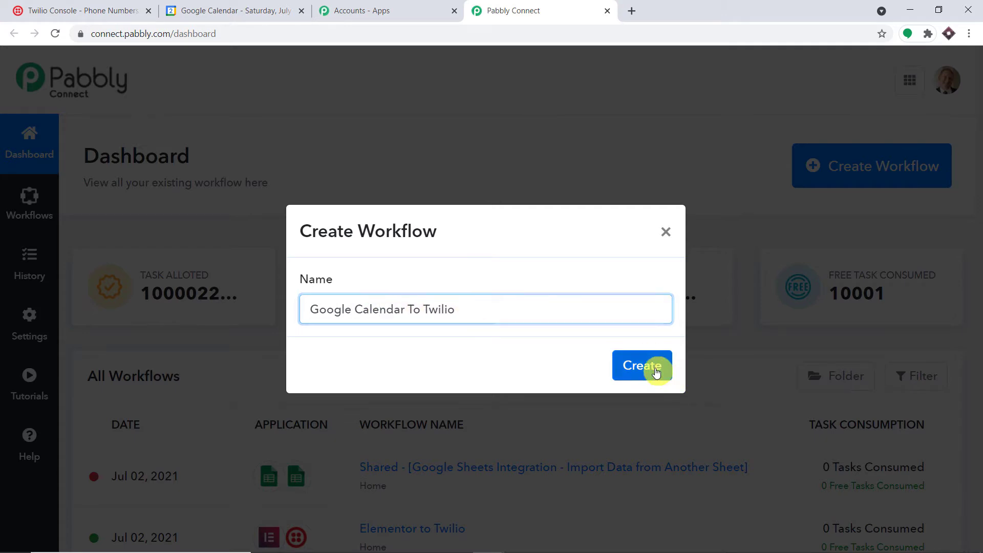
left_click(654, 367)
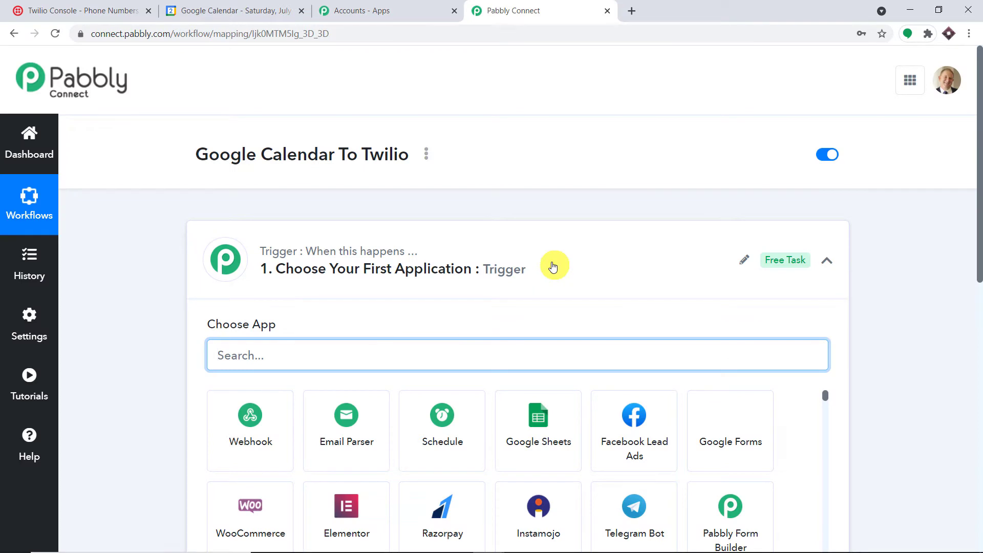
left_click(553, 266)
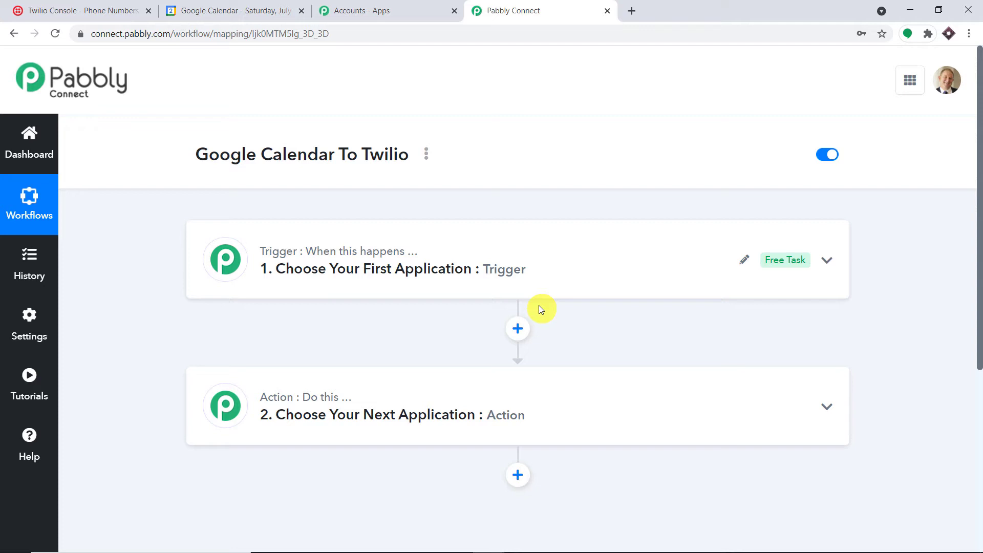
left_click(519, 267)
left_click(519, 267)
left_click_drag(411, 156, 388, 156)
left_click(479, 139)
Step: Set the workflow's trigger application to Google Calendar and choose New Event as the trigger event
left_click(394, 267)
scroll(441, 245, "down", 3)
left_click(387, 221)
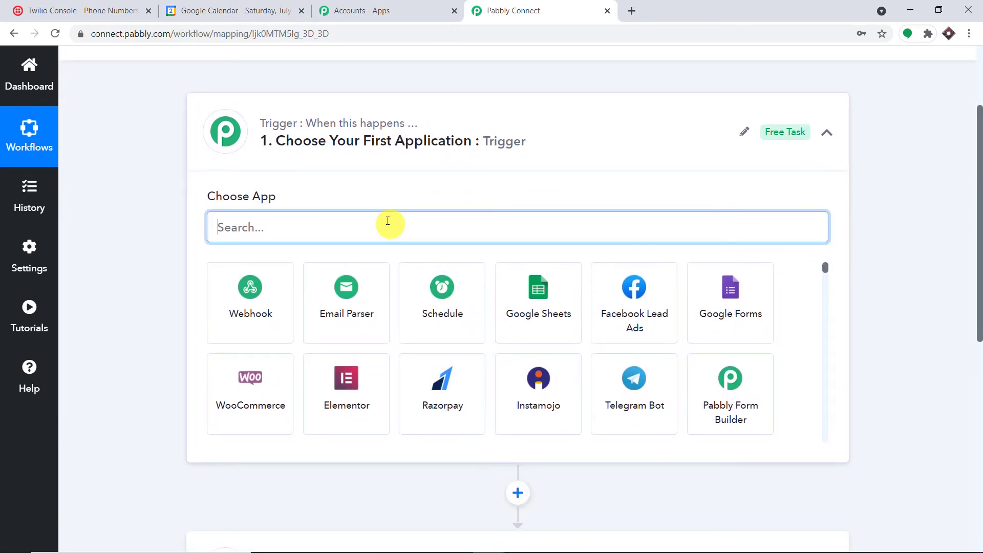
type("google")
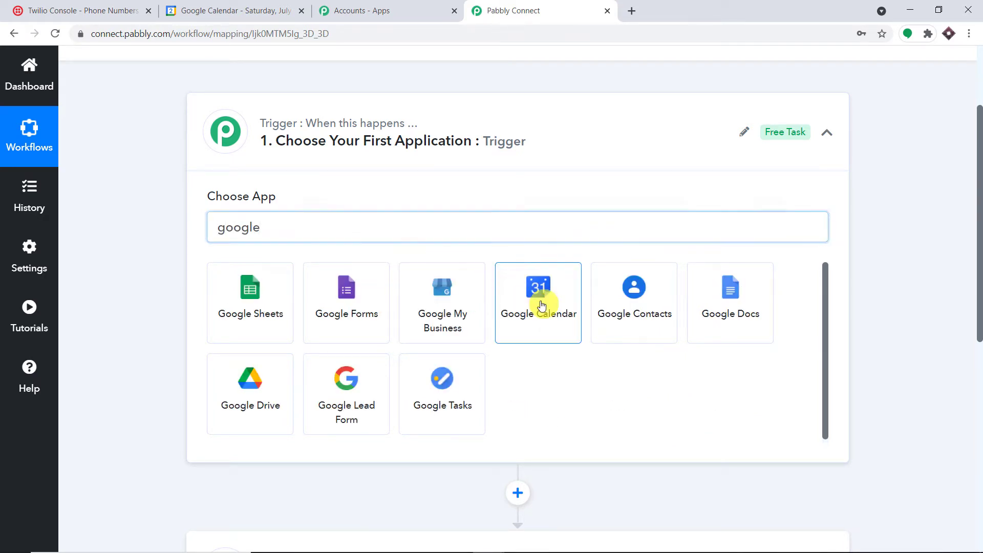
left_click(539, 305)
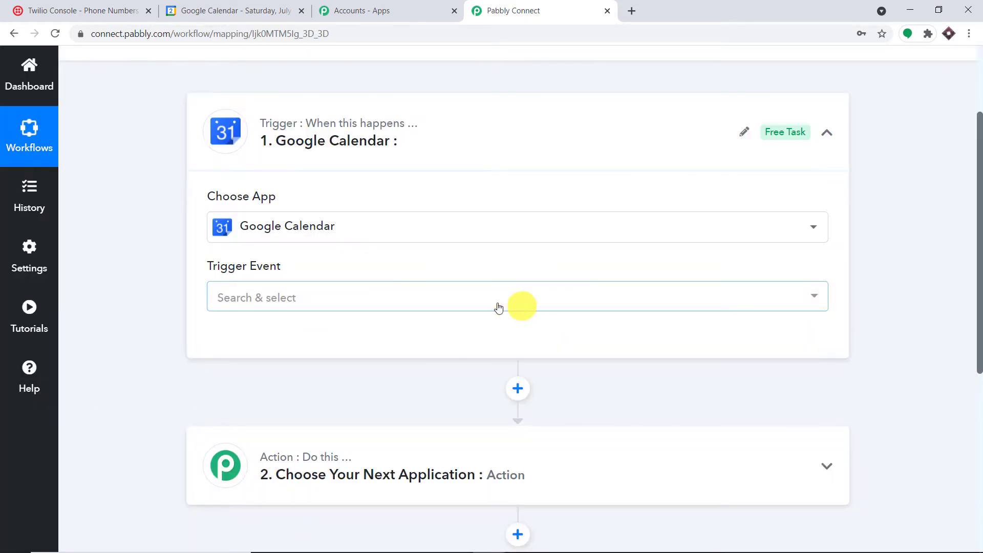
left_click(362, 293)
scroll(361, 381, "down", 1)
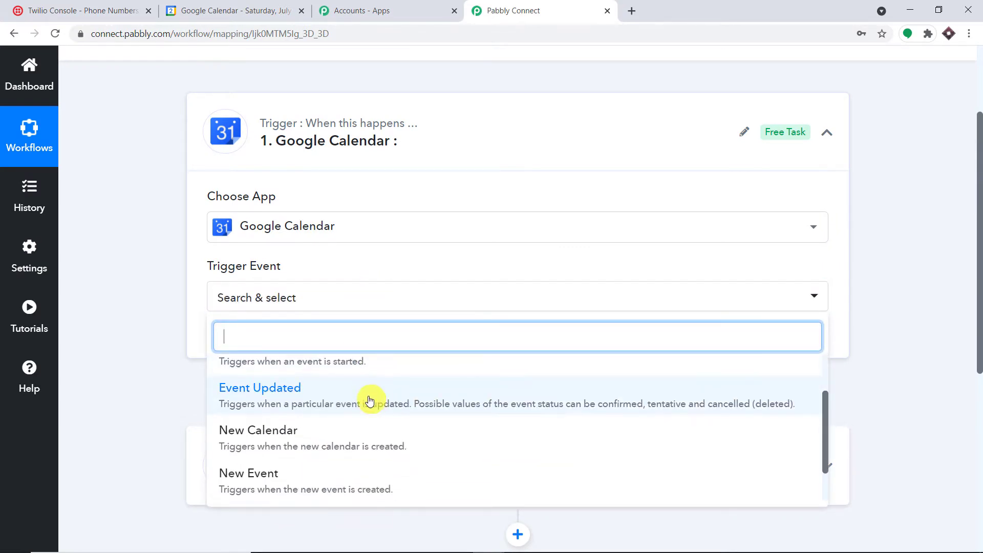
left_click(312, 484)
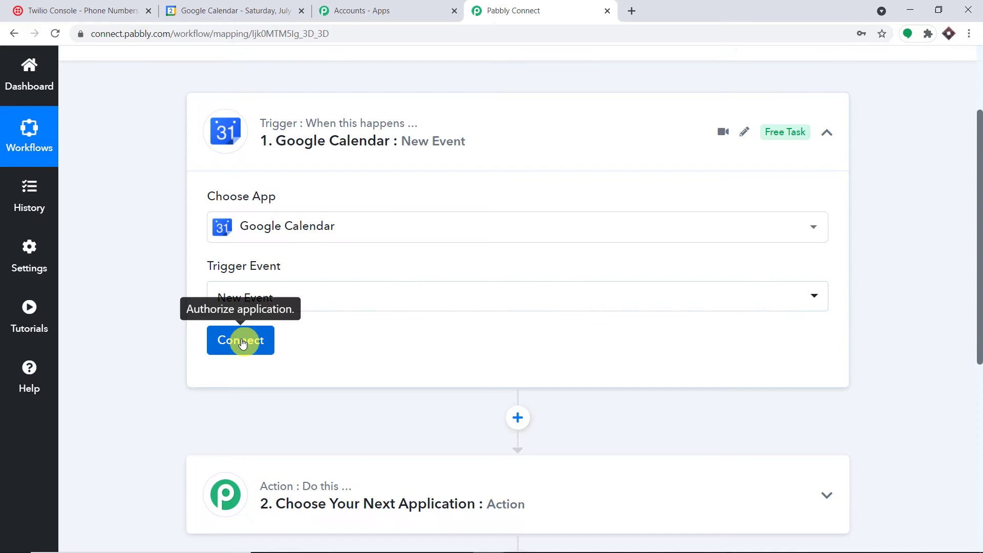
Step: Add a new Google Calendar connection to the trigger, choosing the Google account and allowing Pabbly Connect Calendar access
left_click(243, 342)
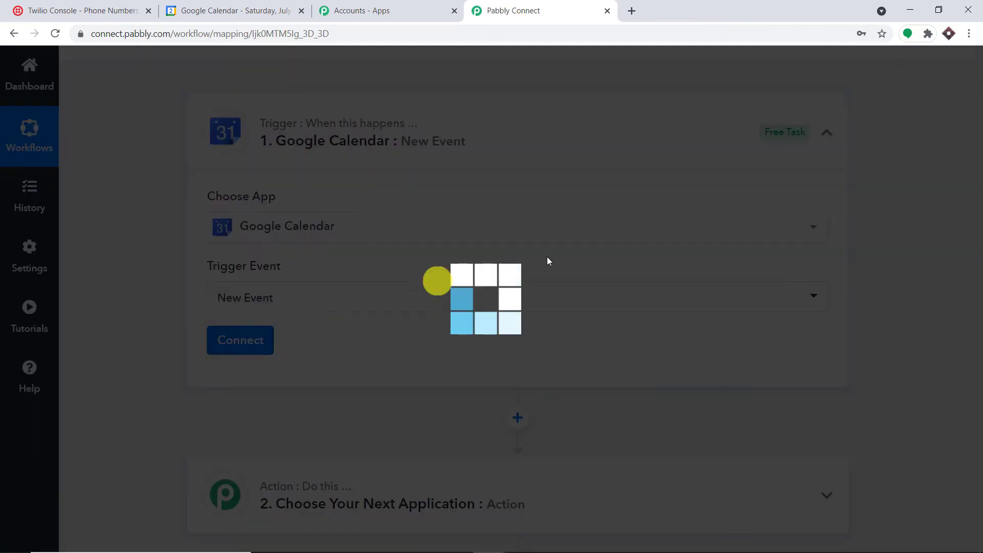
left_click(583, 217)
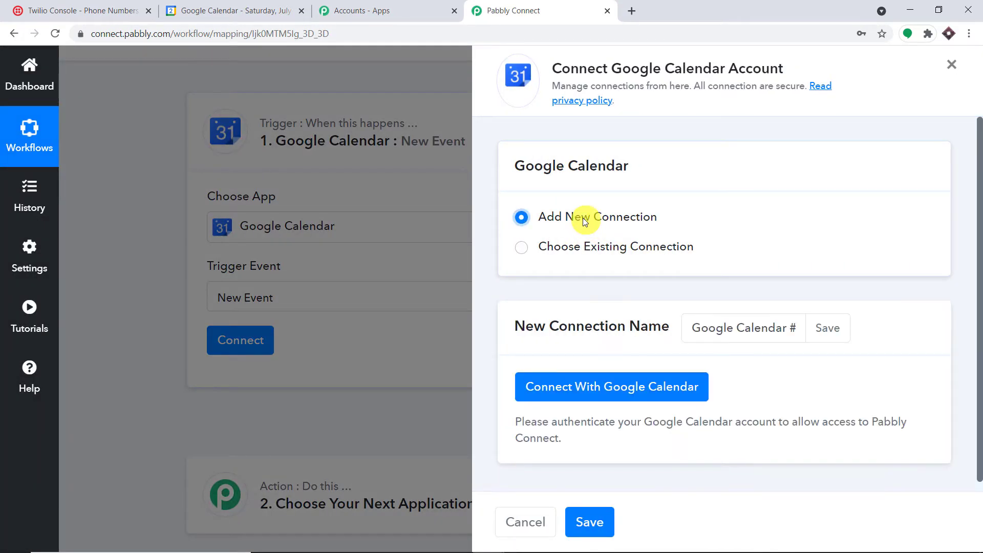
left_click(589, 388)
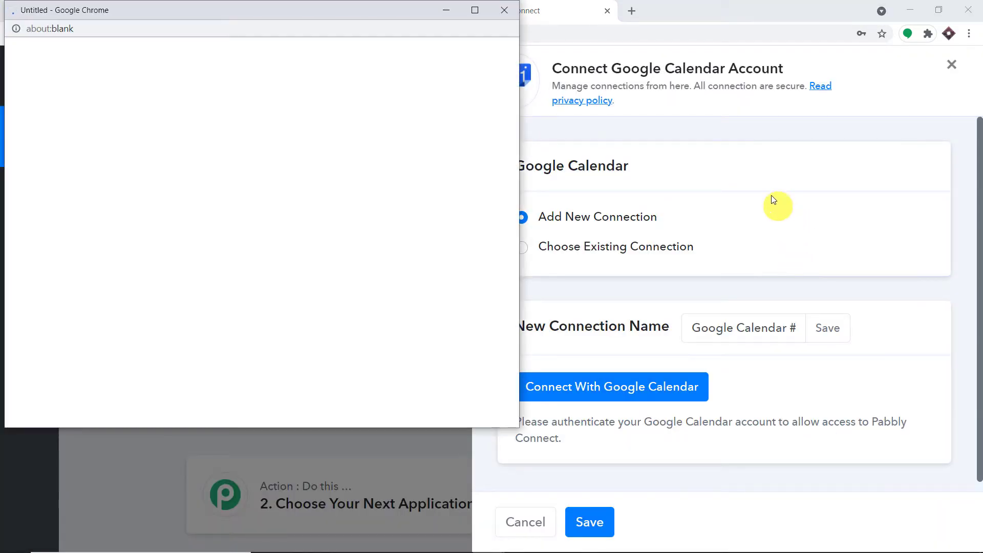
left_click_drag(290, 13, 697, 37)
scroll(675, 222, "down", 5)
scroll(675, 225, "down", 3)
scroll(674, 235, "up", 8)
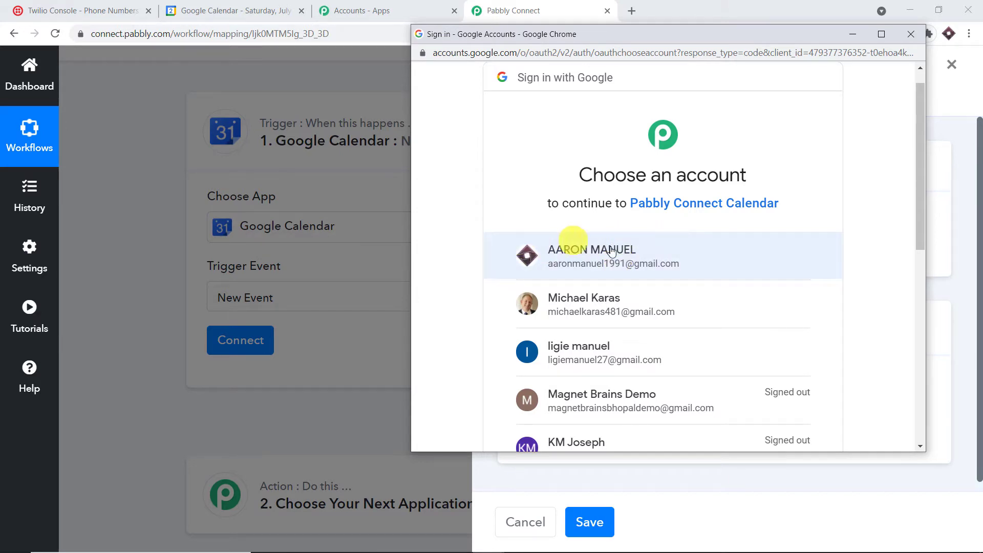
left_click(611, 250)
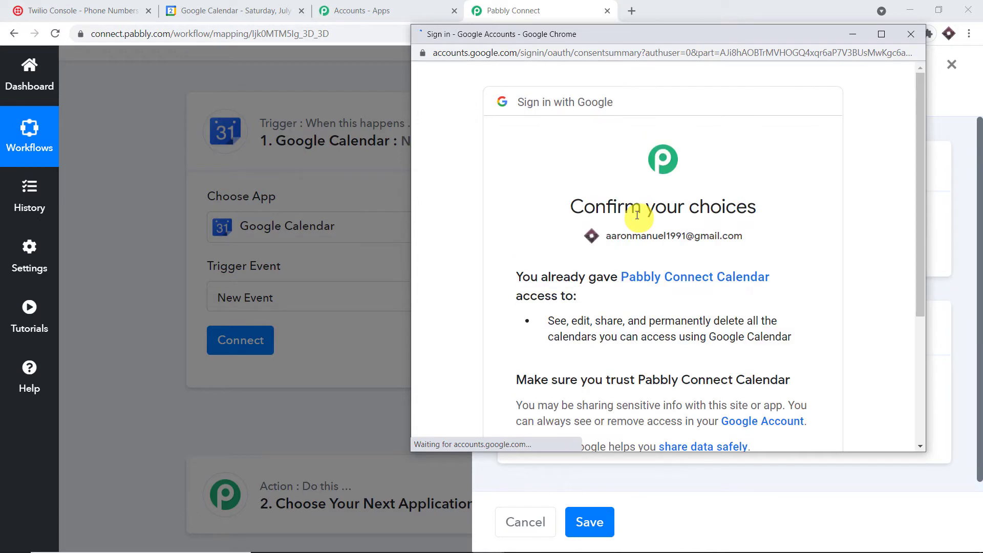
scroll(717, 215, "down", 3)
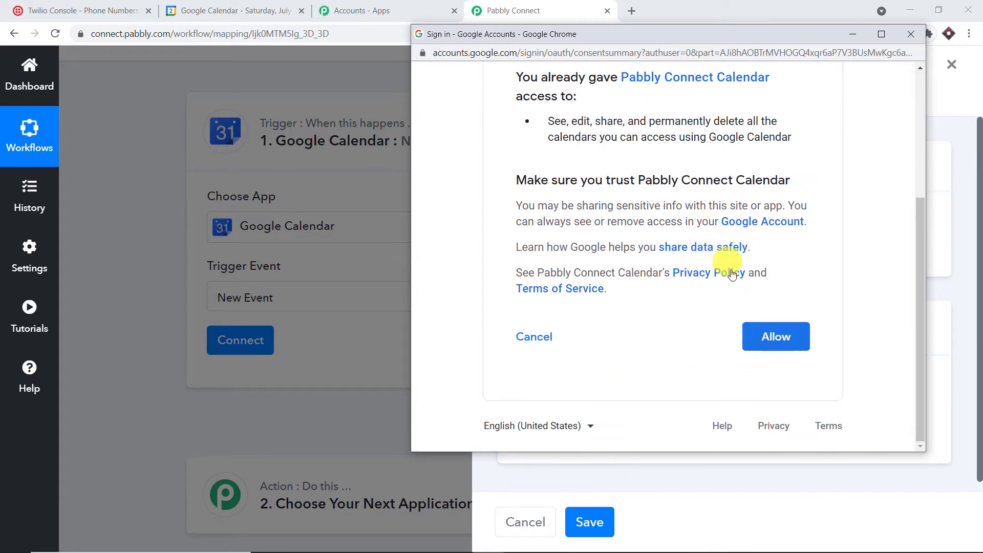
left_click(779, 337)
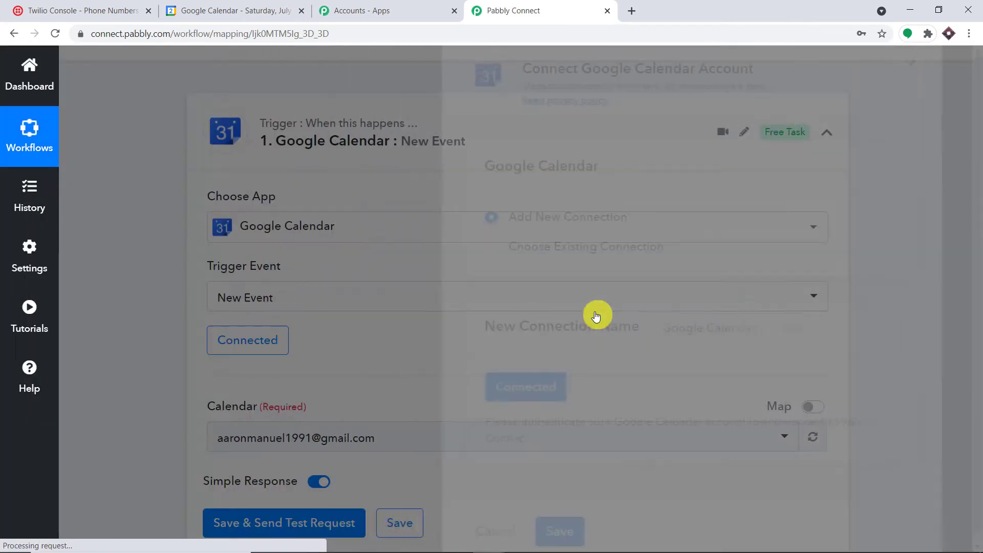
Step: Look through the calendars available for the trigger and compare them with the calendar list in Google Calendar
scroll(682, 229, "down", 5)
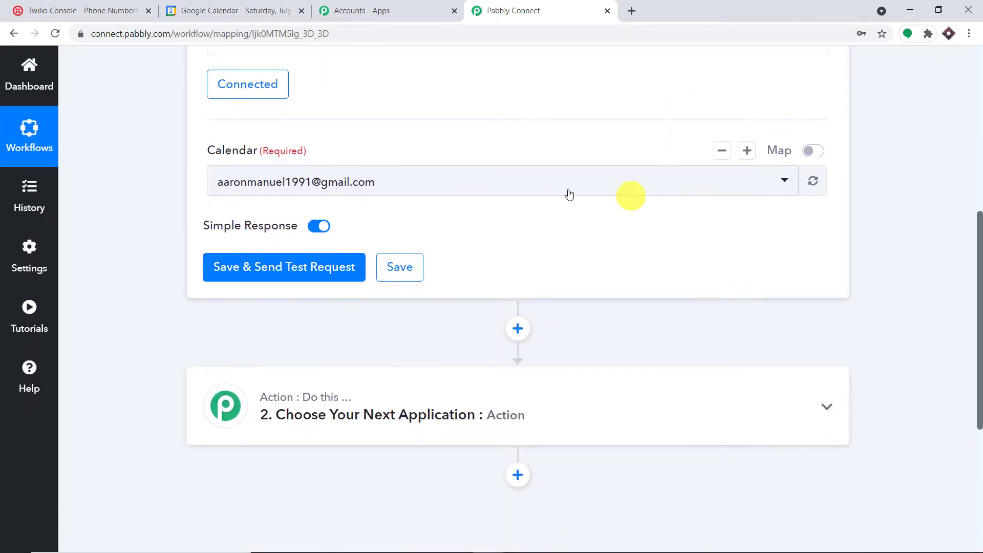
left_click(361, 187)
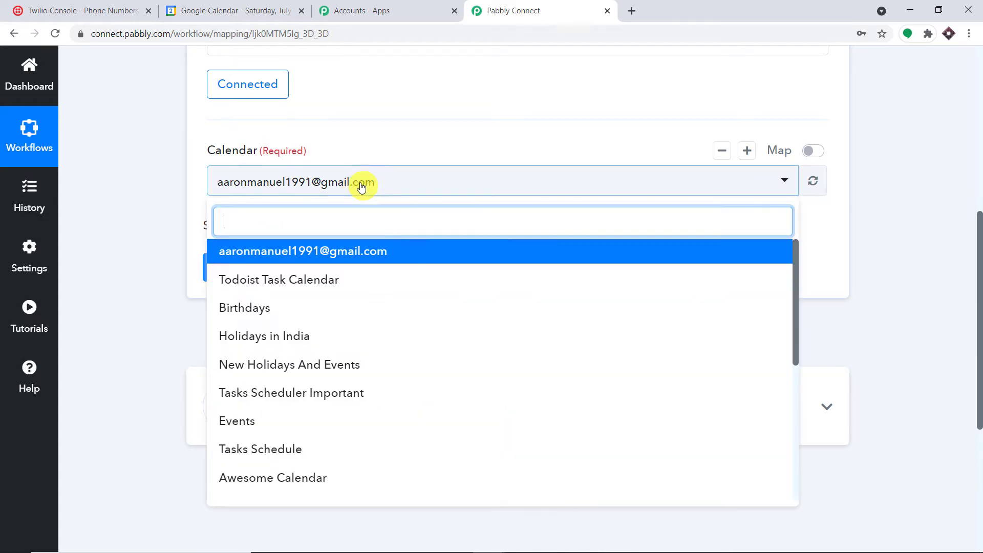
scroll(477, 292, "down", 5)
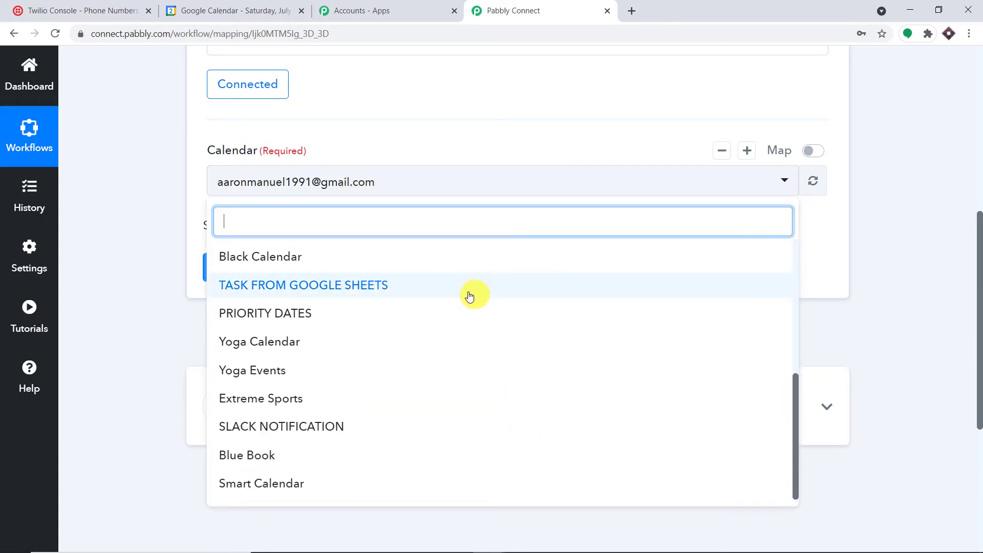
scroll(454, 287, "up", 5)
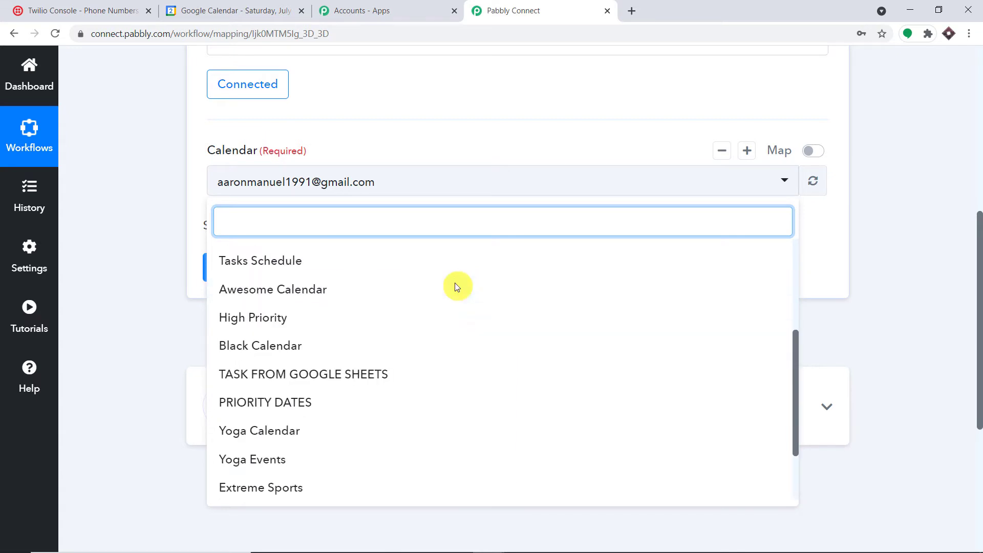
left_click(241, 11)
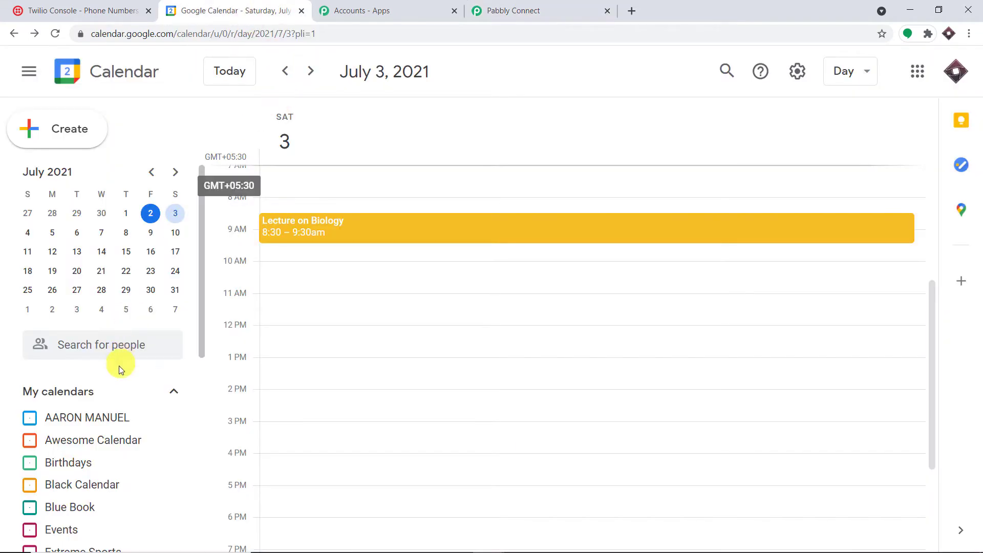
scroll(103, 374, "down", 3)
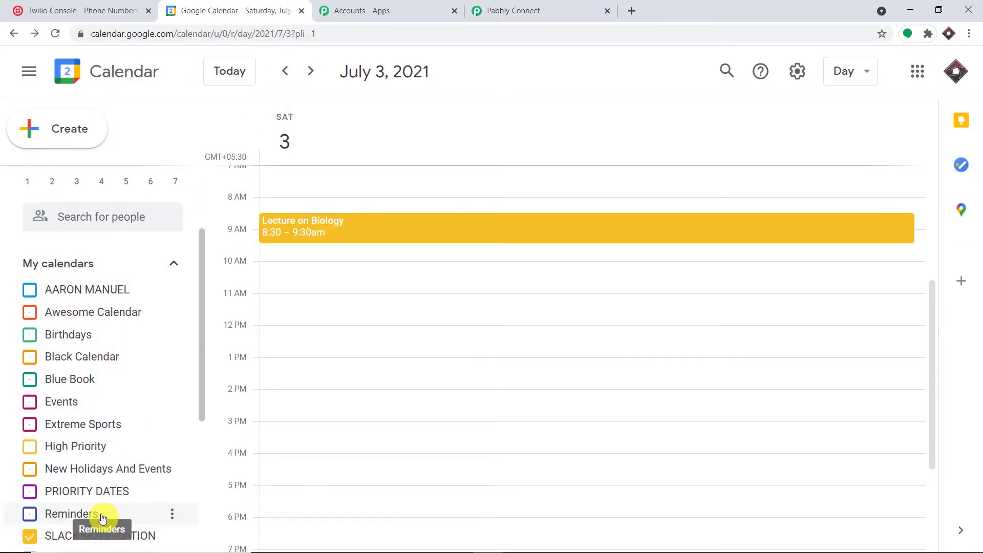
left_click(555, 10)
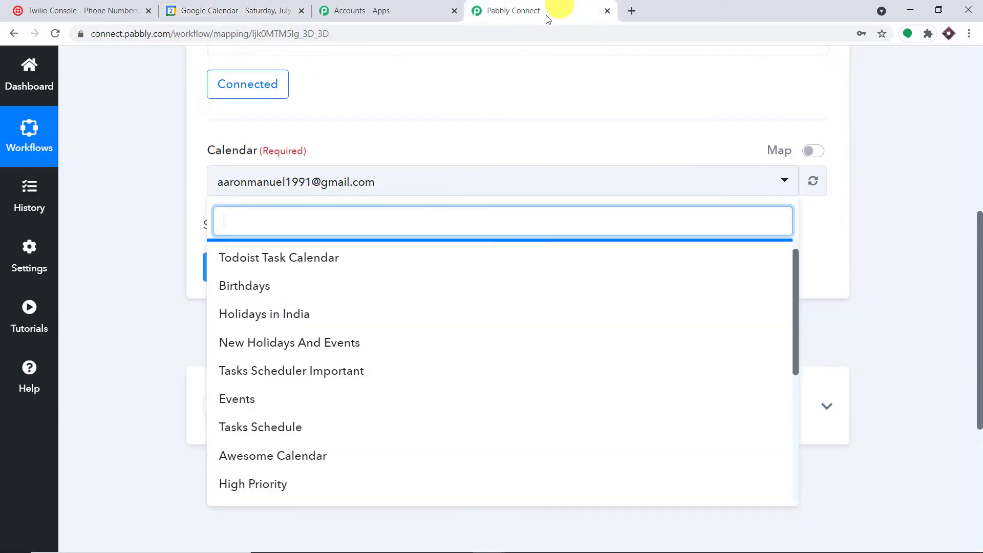
left_click(902, 196)
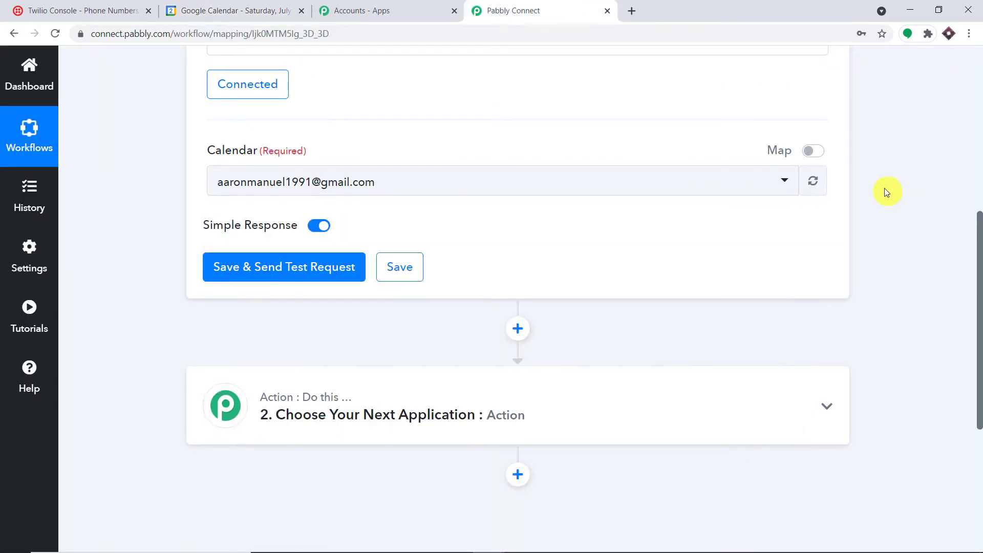
Step: Create a new calendar named "Event and SMS" in Google Calendar, and refresh the trigger's calendar list in Pabbly Connect
left_click(239, 6)
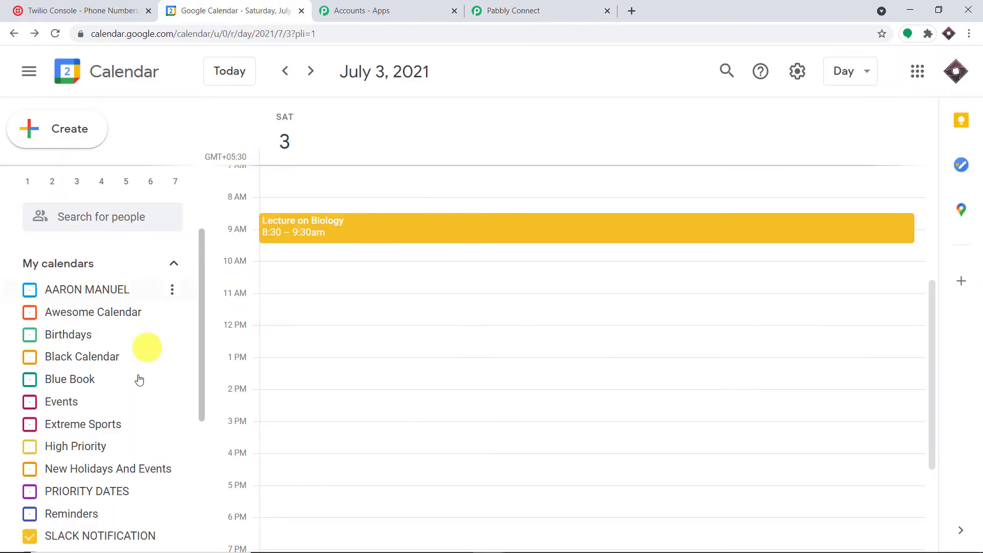
scroll(140, 354, "down", 5)
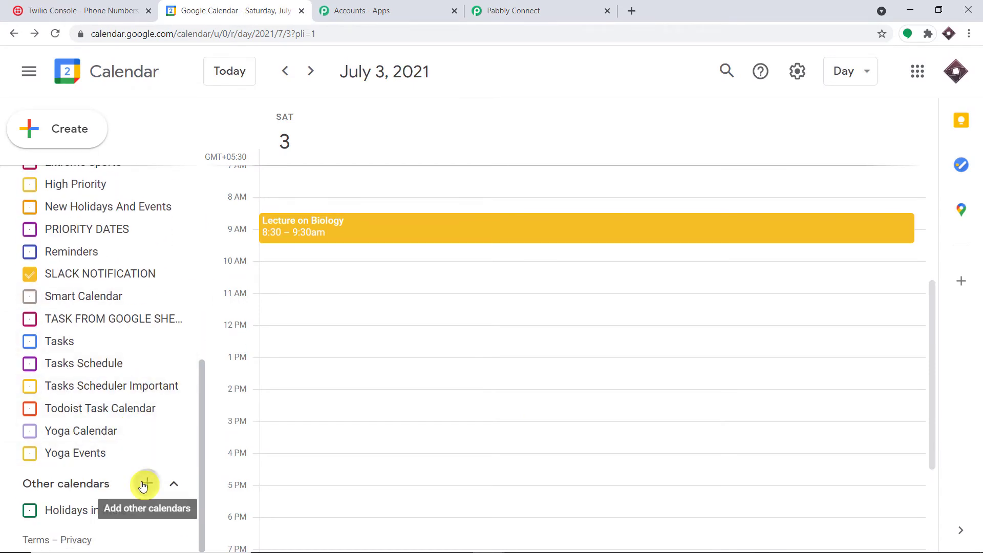
left_click(144, 485)
left_click(194, 445)
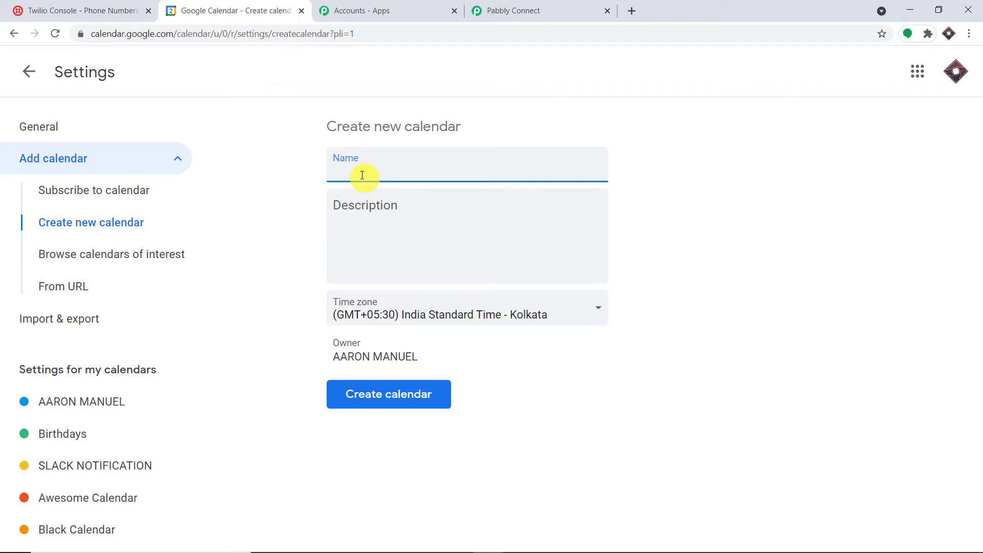
left_click(361, 396)
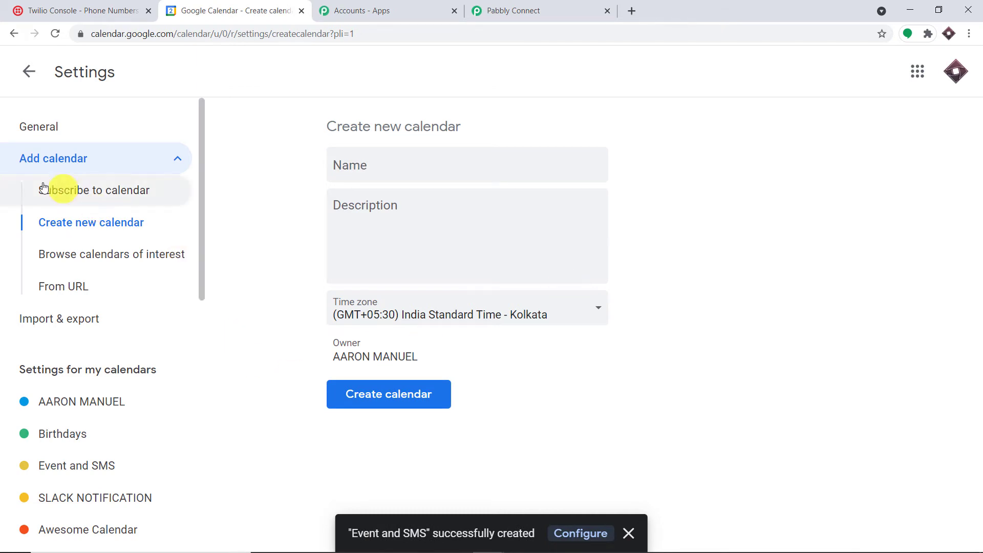
left_click(33, 79)
left_click(527, 7)
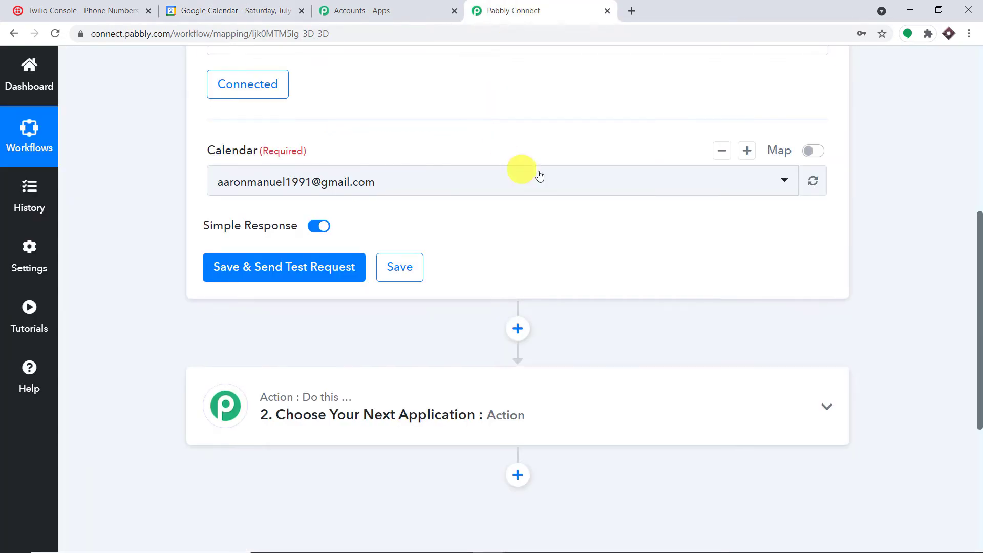
left_click(815, 186)
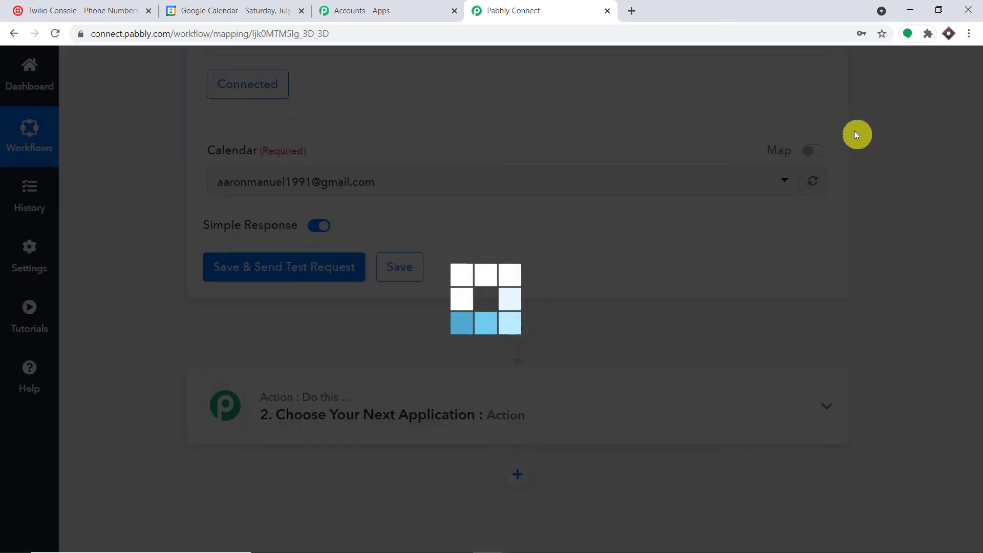
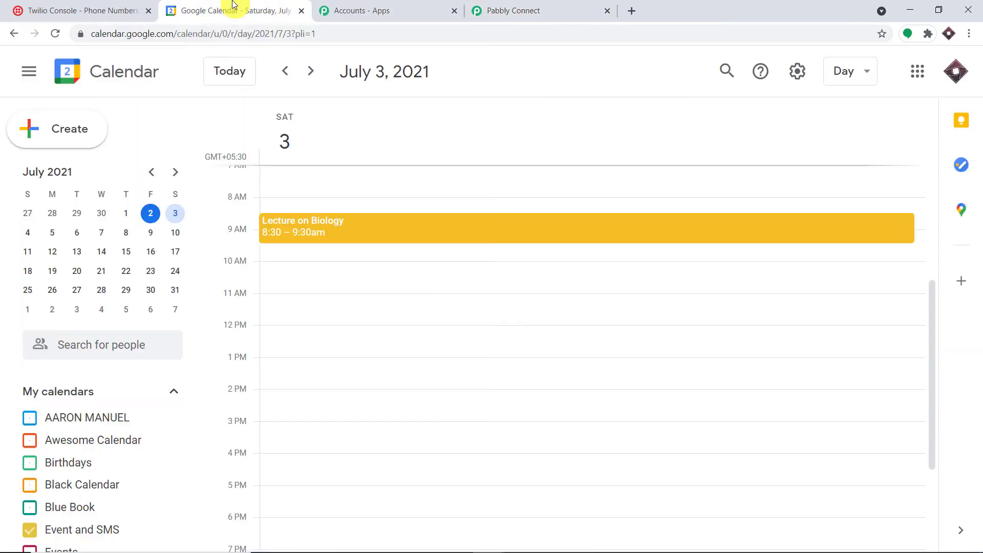
Step: Hide the SLACK NOTIFICATION calendar in Google Calendar, leaving only Event and SMS shown
scroll(159, 333, "down", 3)
scroll(95, 377, "down", 4)
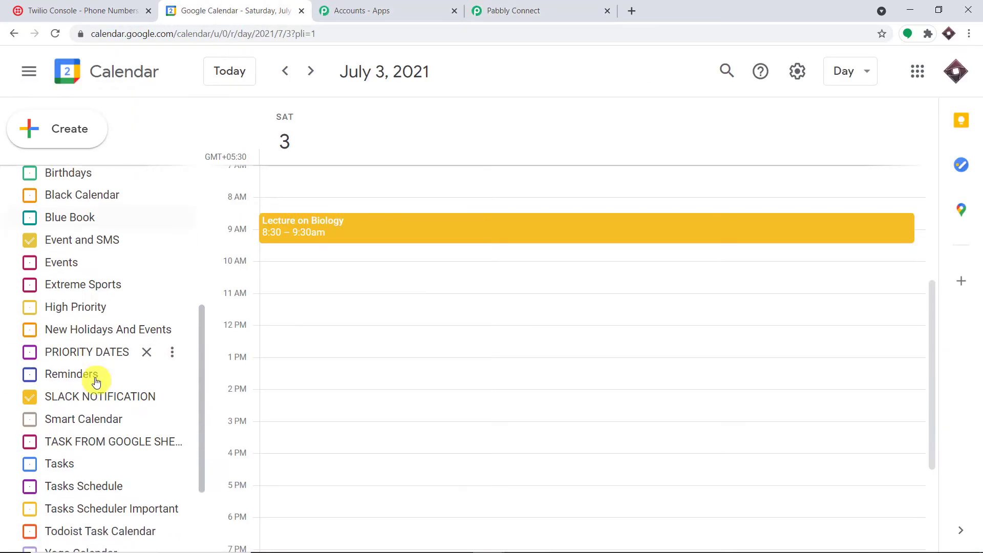
left_click(31, 367)
scroll(92, 240, "up", 2)
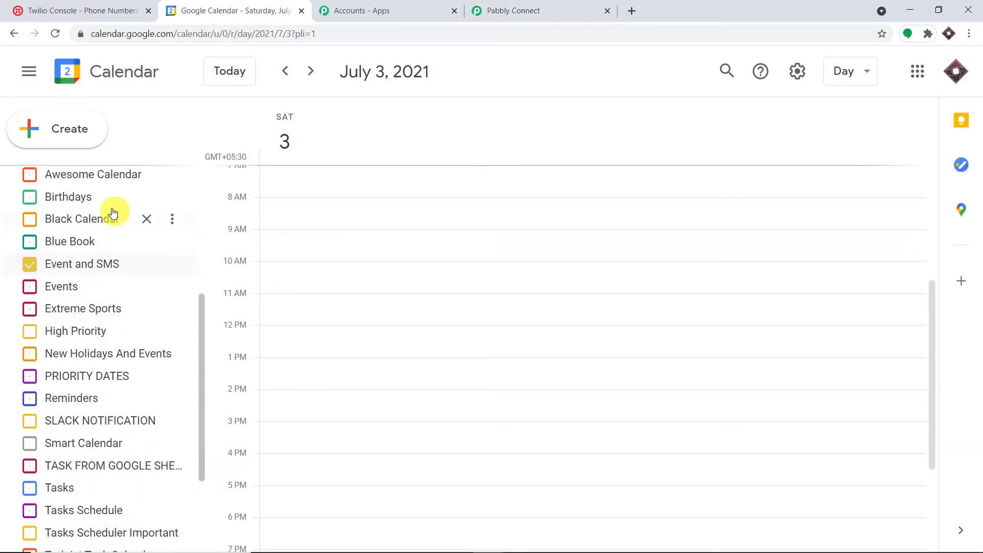
scroll(257, 230, "down", 3)
scroll(266, 266, "down", 1)
scroll(114, 351, "down", 1)
scroll(107, 288, "up", 4)
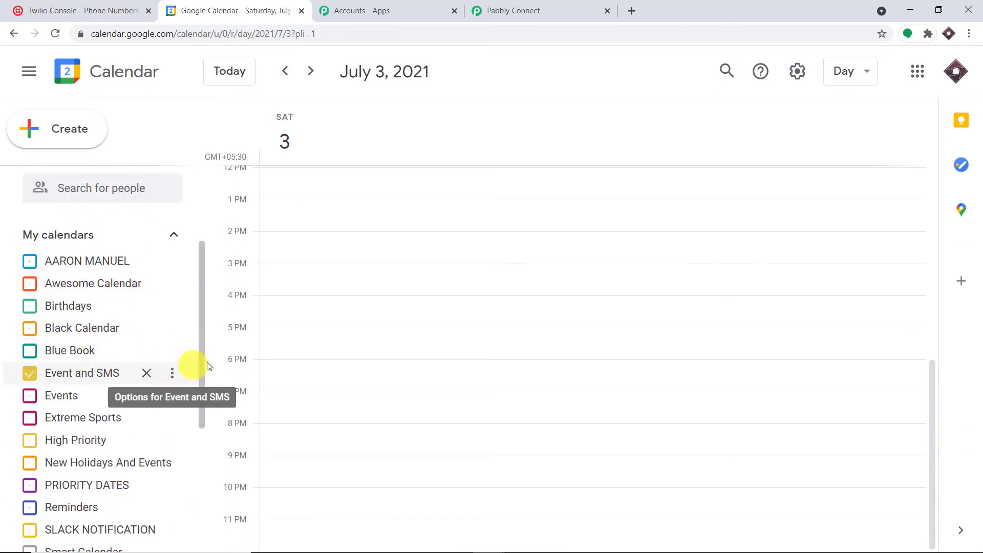
Step: Check the trigger's calendar setting in Pabbly Connect, and move Google Calendar's day view to July 16, 2021
left_click(514, 4)
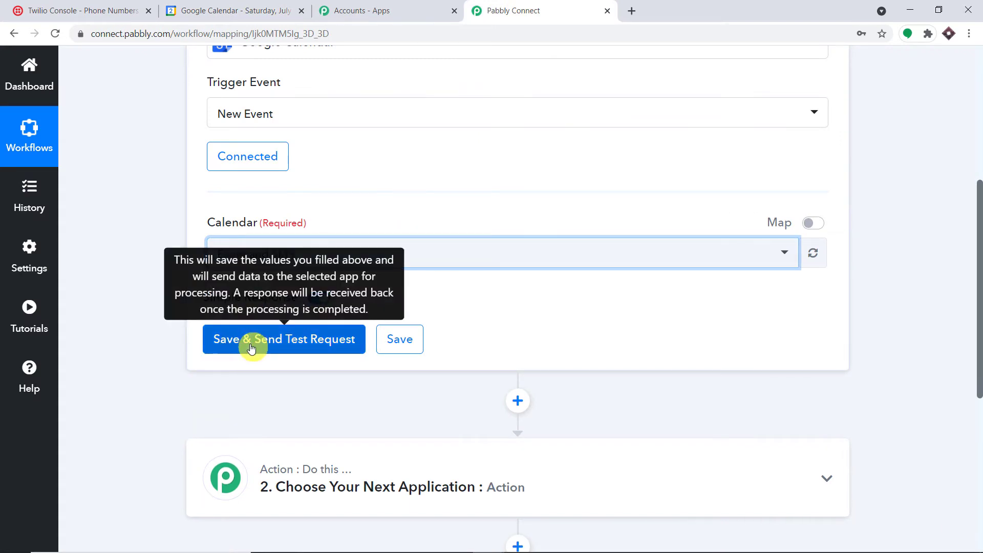
left_click(276, 7)
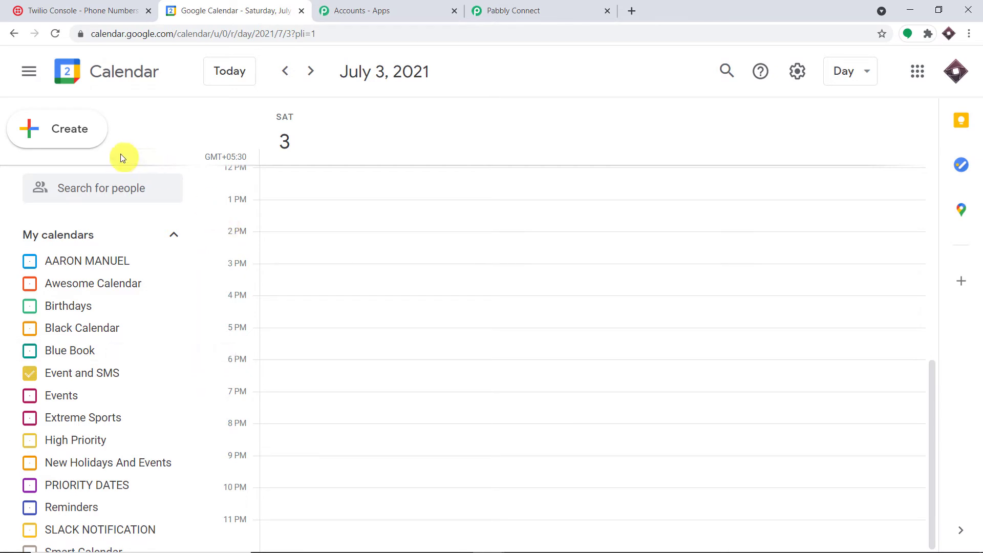
left_click(313, 73)
left_click(313, 72)
left_click(312, 72)
left_click(313, 73)
left_click(313, 72)
left_click(313, 72)
left_click(313, 73)
left_click(313, 72)
left_click(313, 72)
left_click(313, 72)
left_click(313, 72)
left_click(313, 73)
left_click(312, 72)
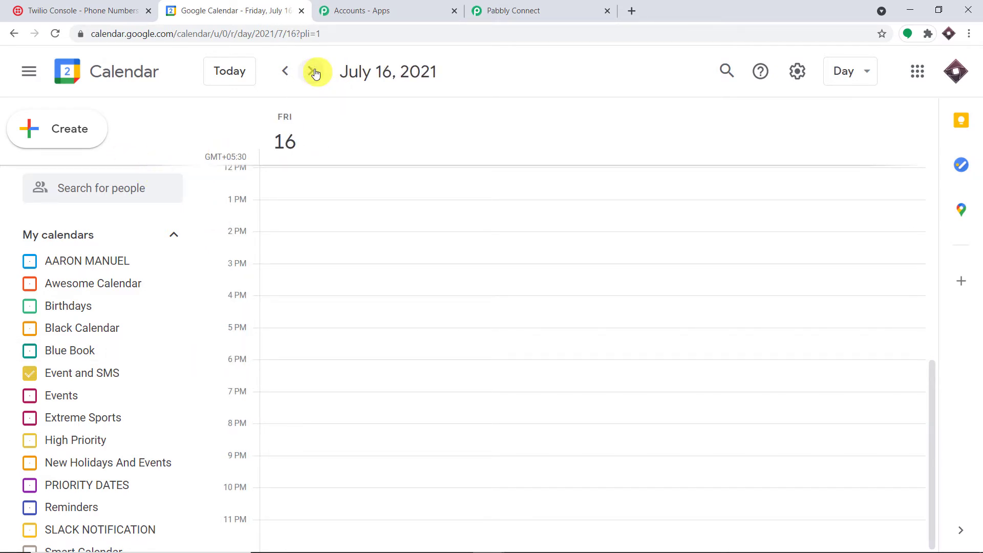
Step: Start a 3:00pm–4:00pm event titled "Lecture on English" in the Event and SMS calendar and add a suggested contact as guest
left_click(353, 267)
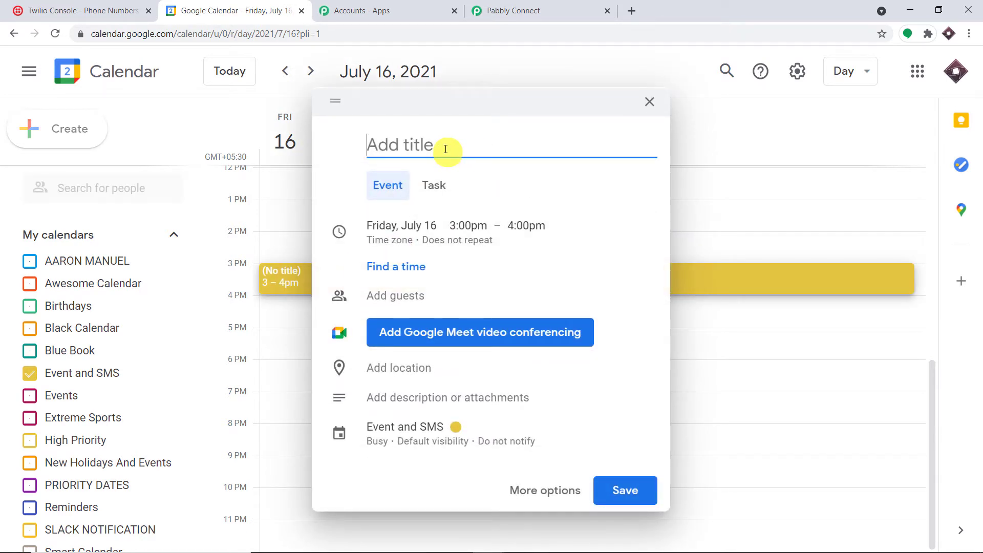
type("Lecture on English")
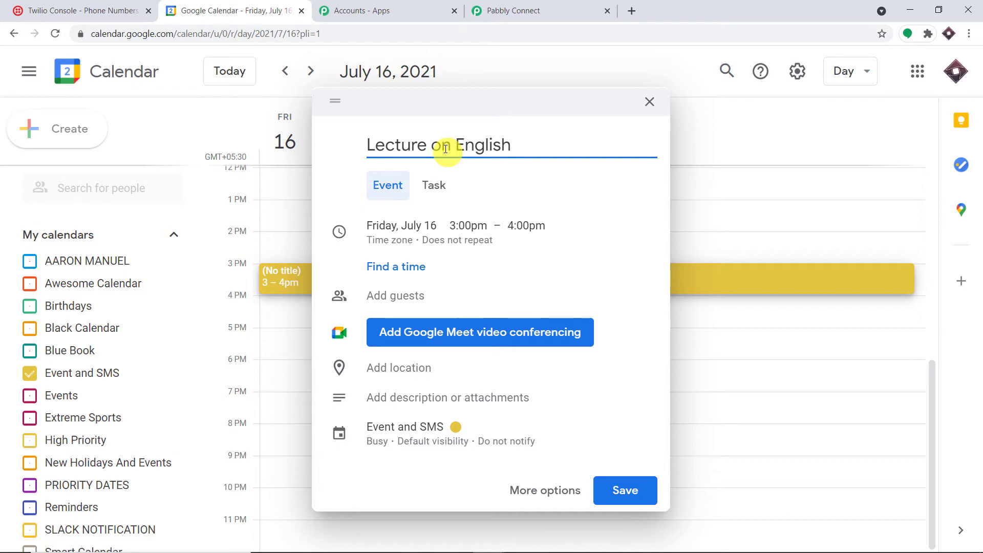
left_click(436, 303)
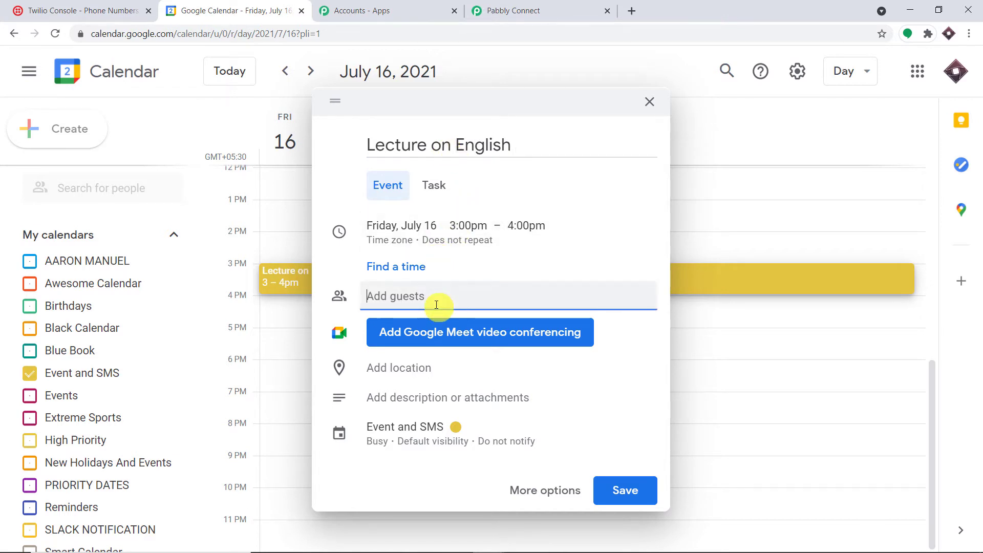
type("t")
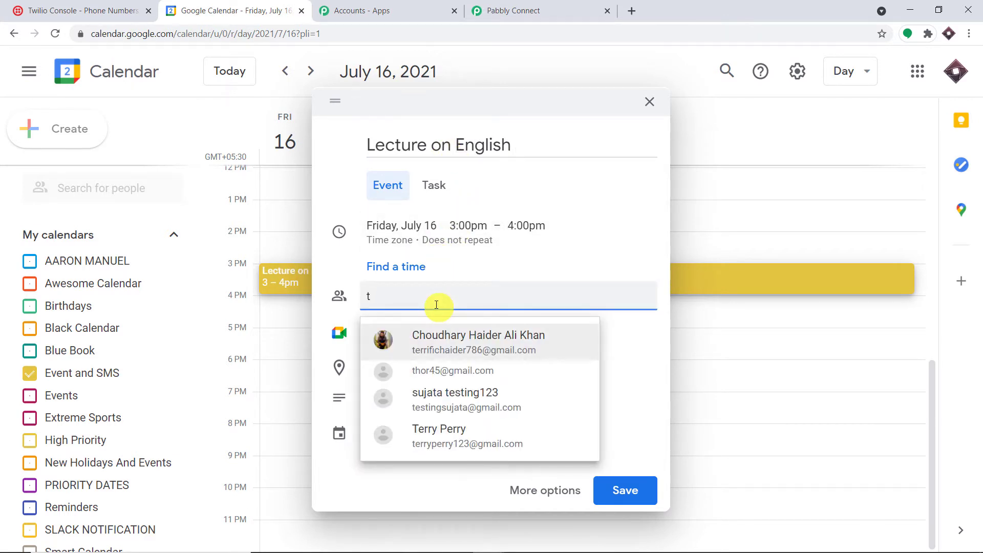
left_click(453, 349)
left_click(574, 131)
Step: Enter "Phone -" followed by the contact's phone number as the event description
scroll(593, 230, "down", 4)
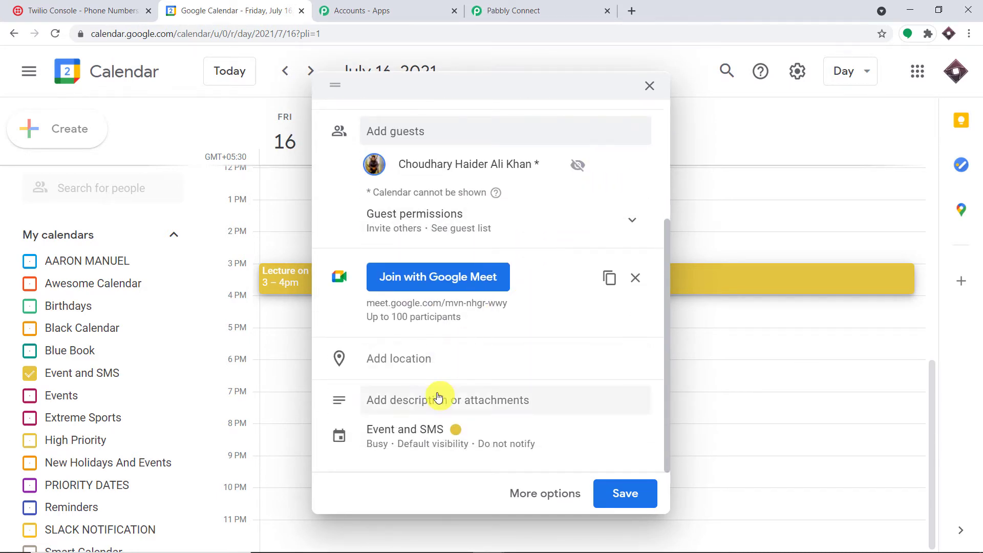
left_click(412, 404)
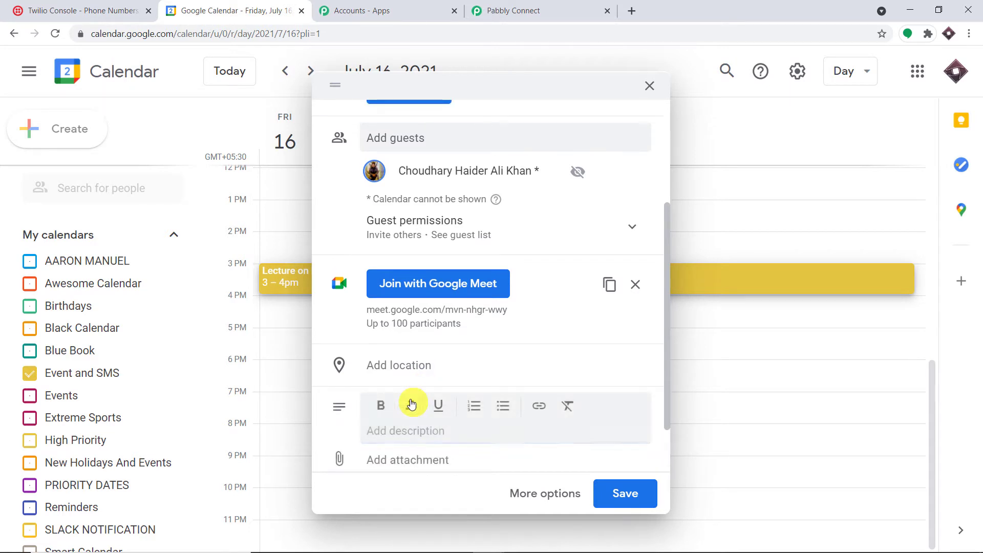
type("P")
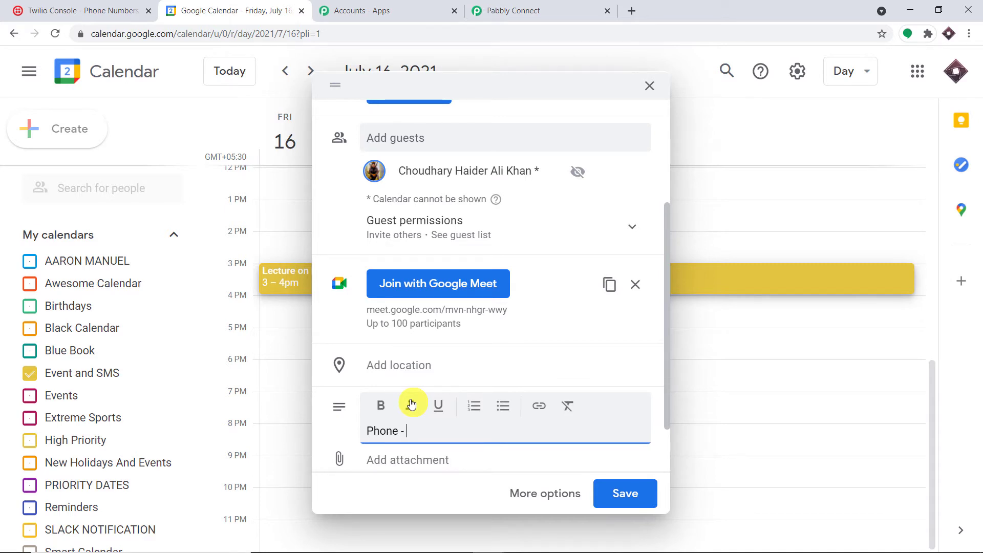
type("hone -")
key("ctrl+v")
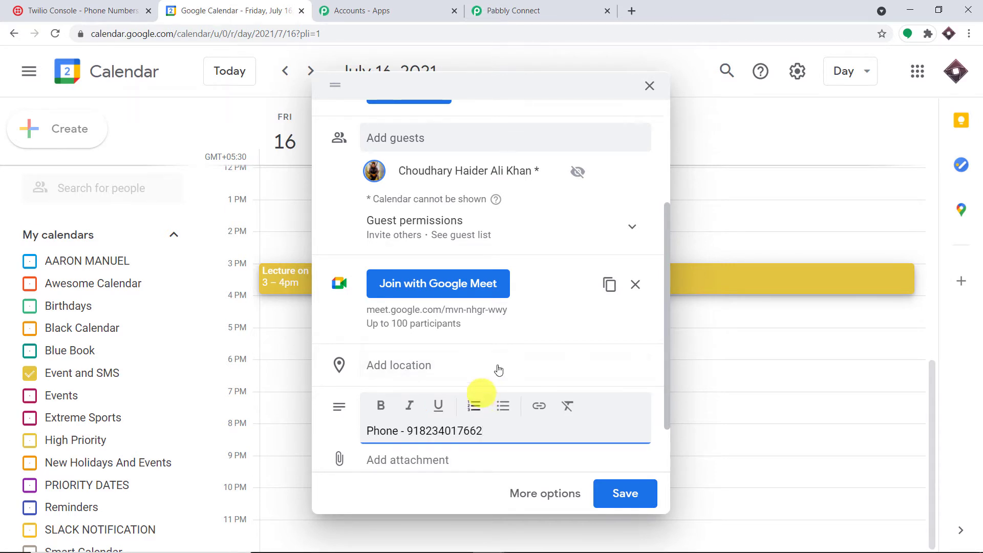
Step: Review the details of the "Lecture on English" event and save it
scroll(507, 323, "up", 3)
scroll(463, 289, "up", 1)
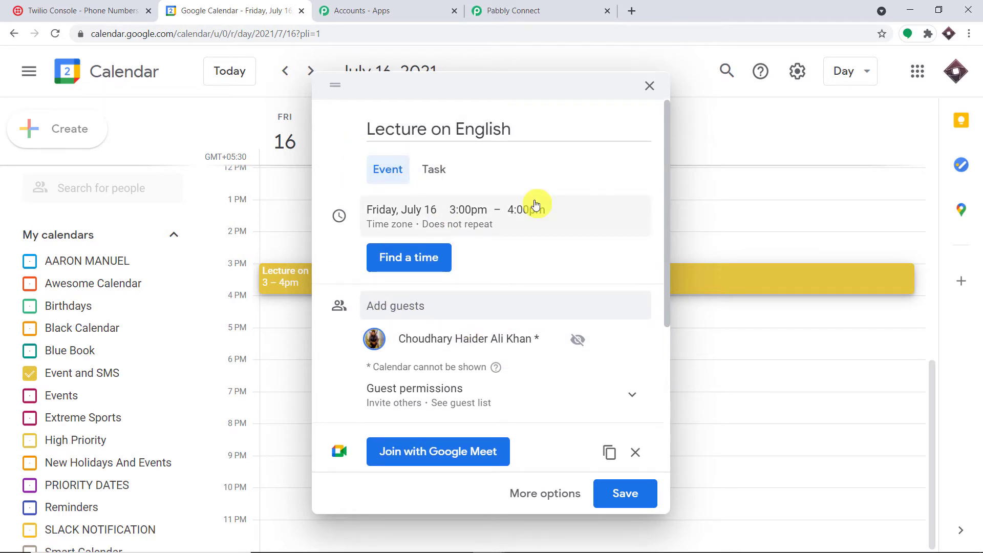
scroll(579, 287, "down", 5)
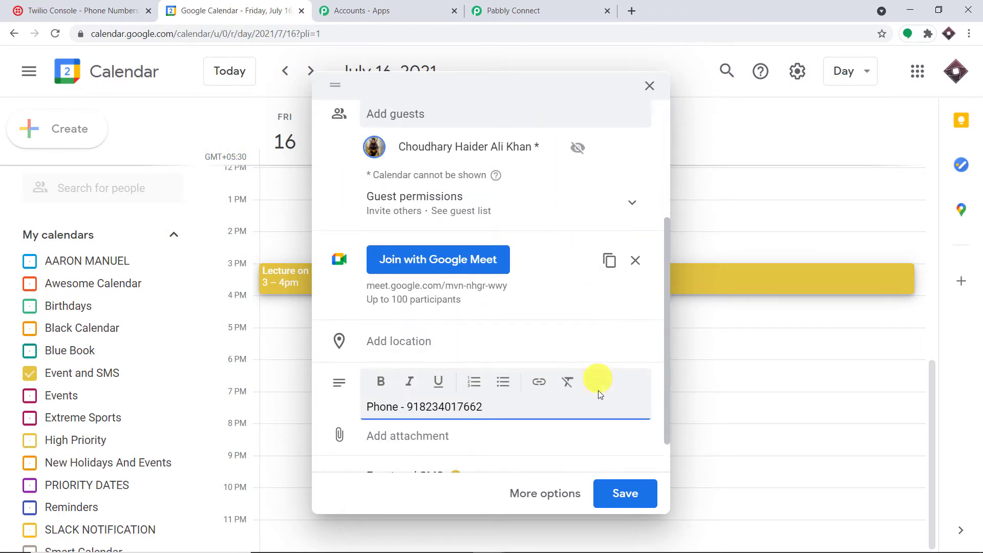
left_click(634, 493)
left_click(593, 329)
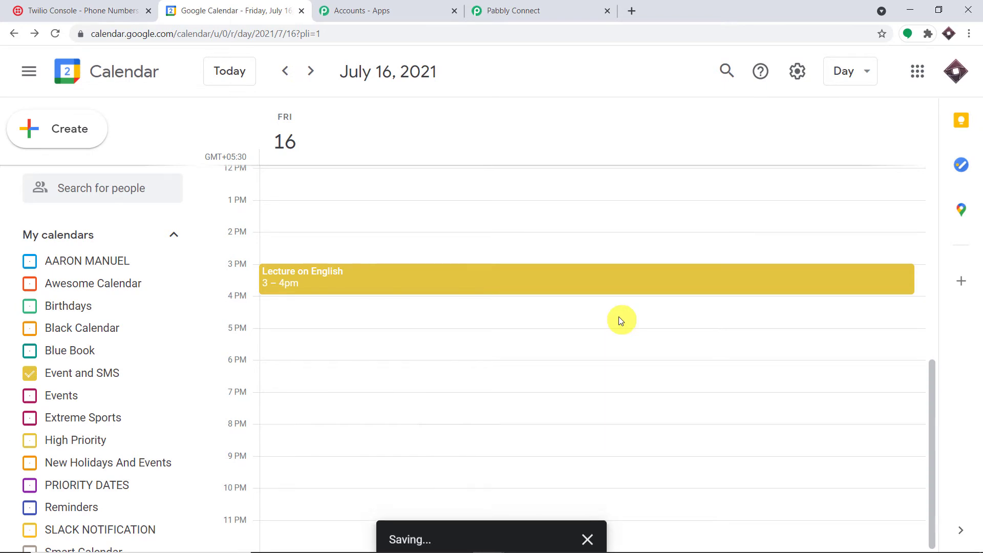
Step: Switch to Pabbly Connect, save the Google Calendar trigger and send its test request
left_click(567, 9)
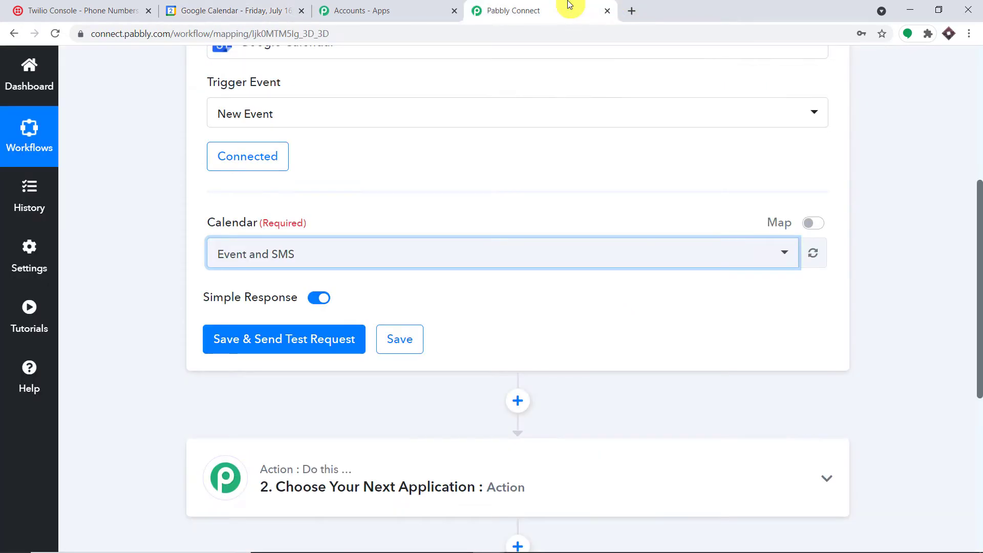
left_click(275, 349)
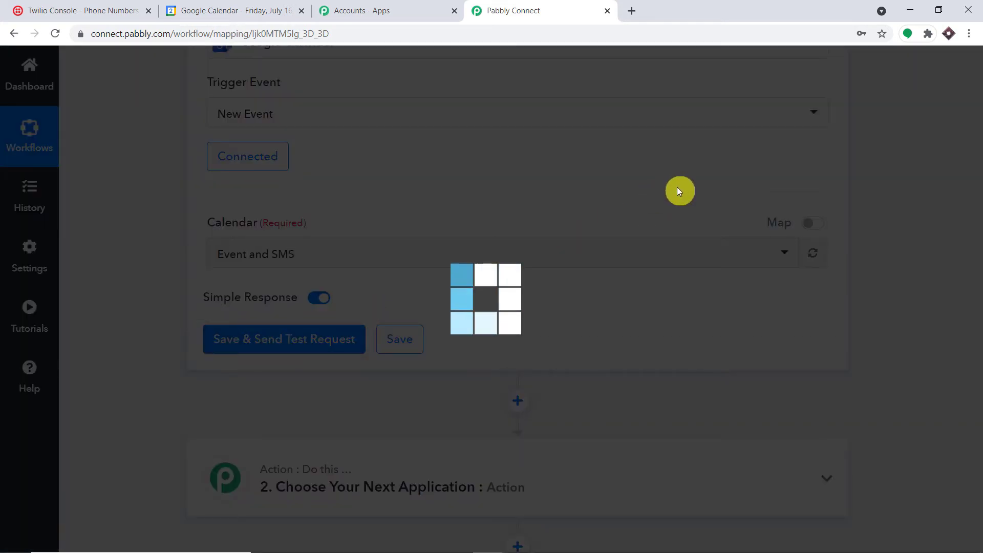
Step: Examine the received trigger response, checking the summary, the attendee e-mail and the phone number within the description
scroll(666, 307, "down", 8)
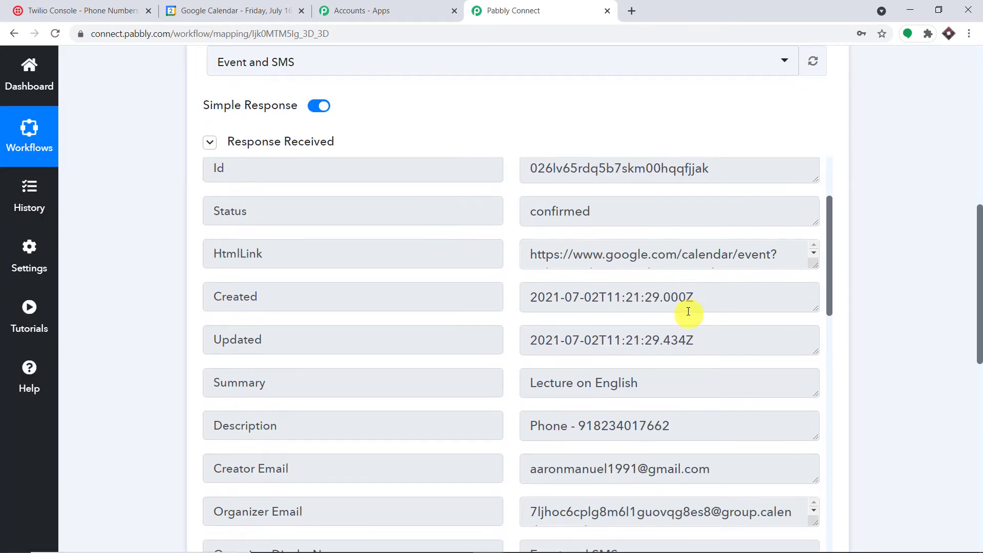
triple_click(596, 257)
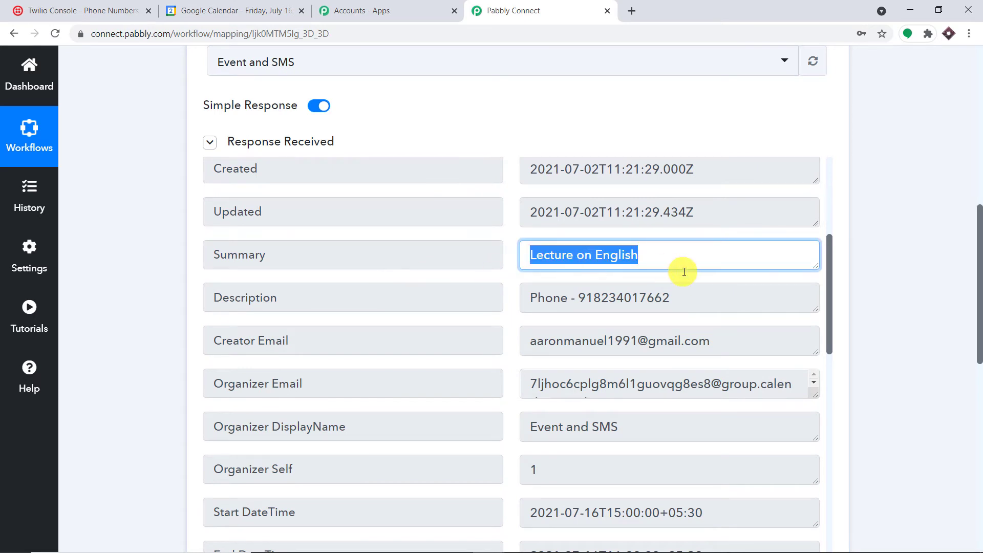
triple_click(692, 291)
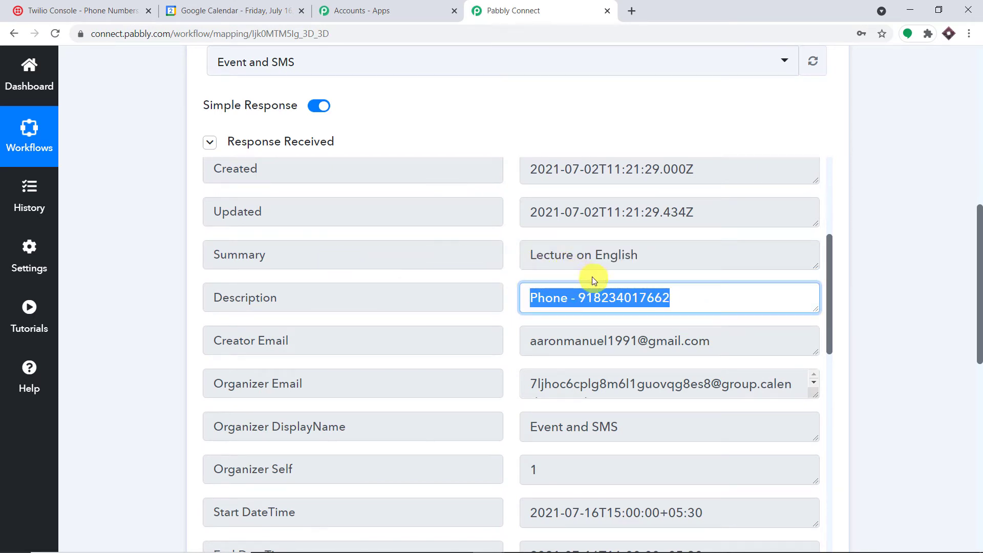
scroll(660, 292, "down", 9)
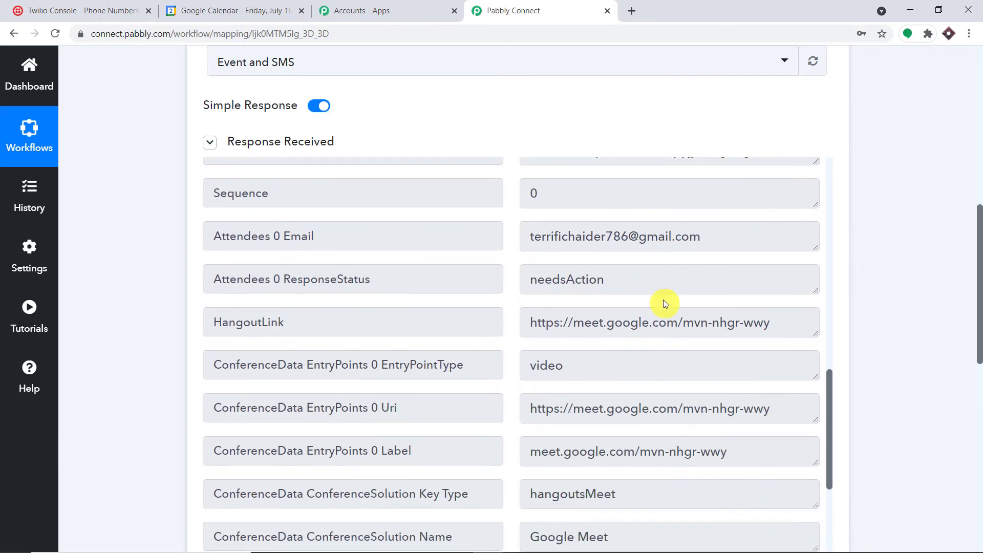
triple_click(715, 246)
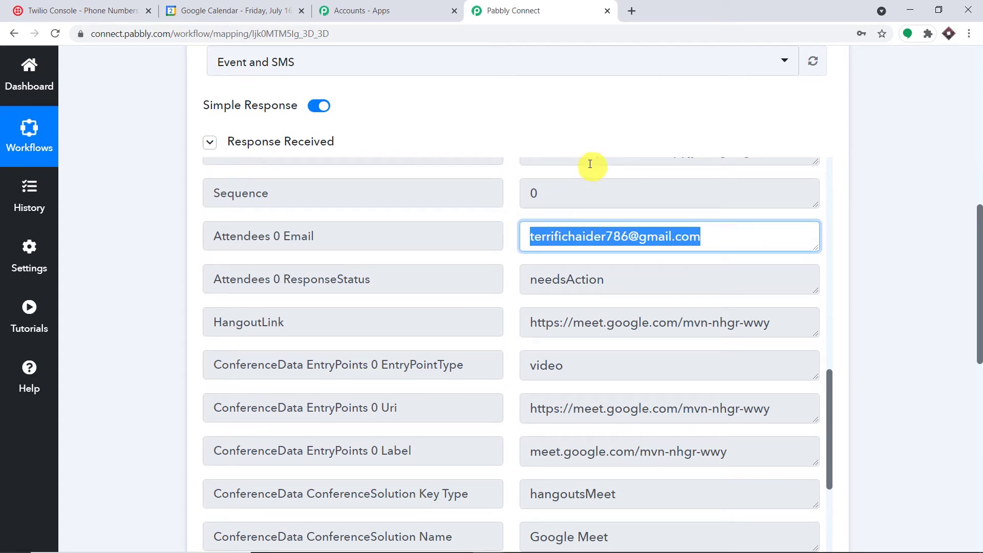
scroll(640, 266, "down", 2)
scroll(637, 279, "up", 6)
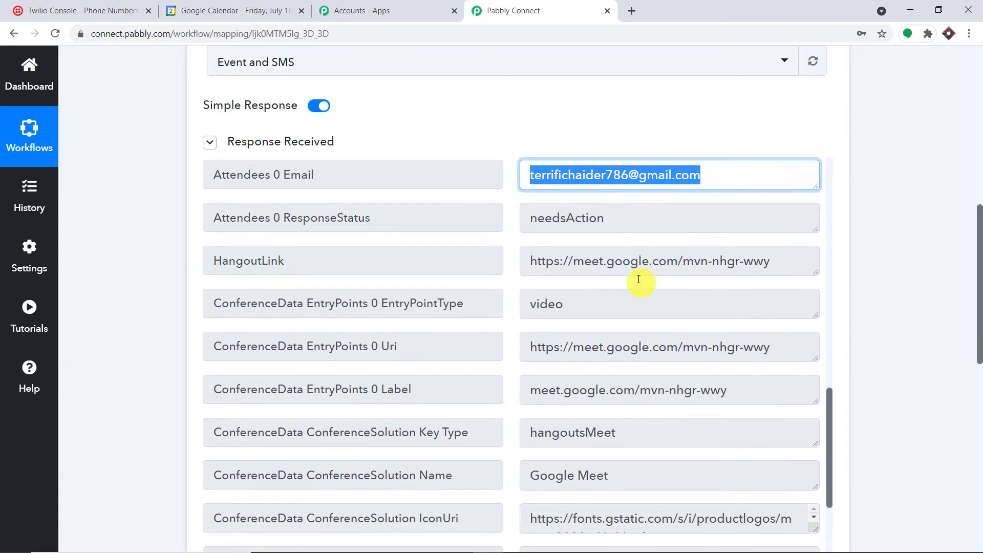
scroll(635, 274, "up", 3)
scroll(627, 229, "up", 2)
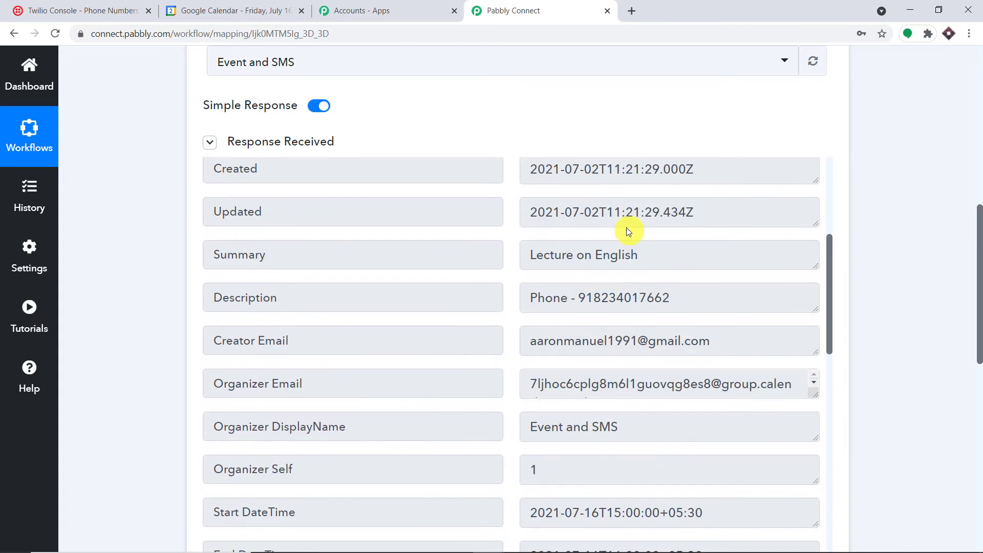
left_click_drag(687, 299, 507, 281)
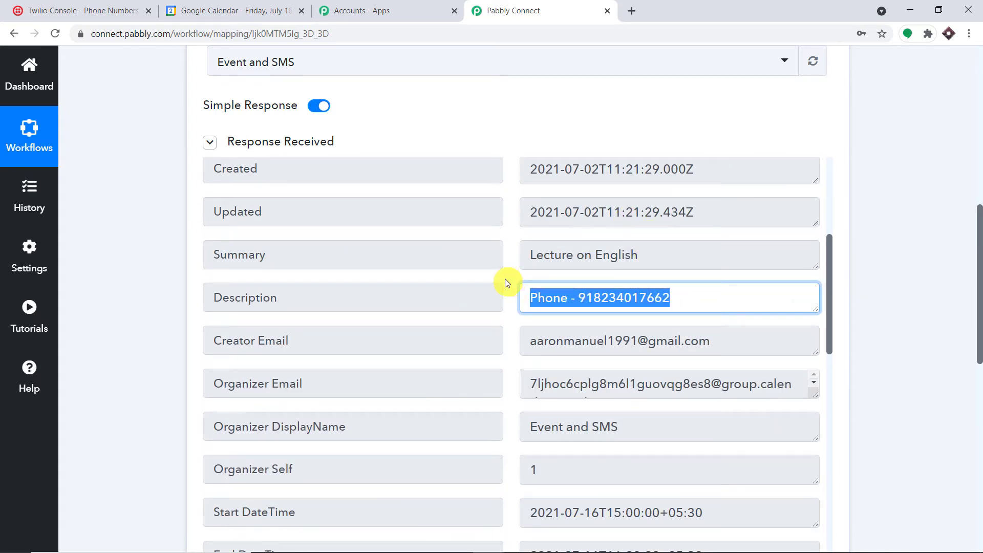
double_click(589, 298)
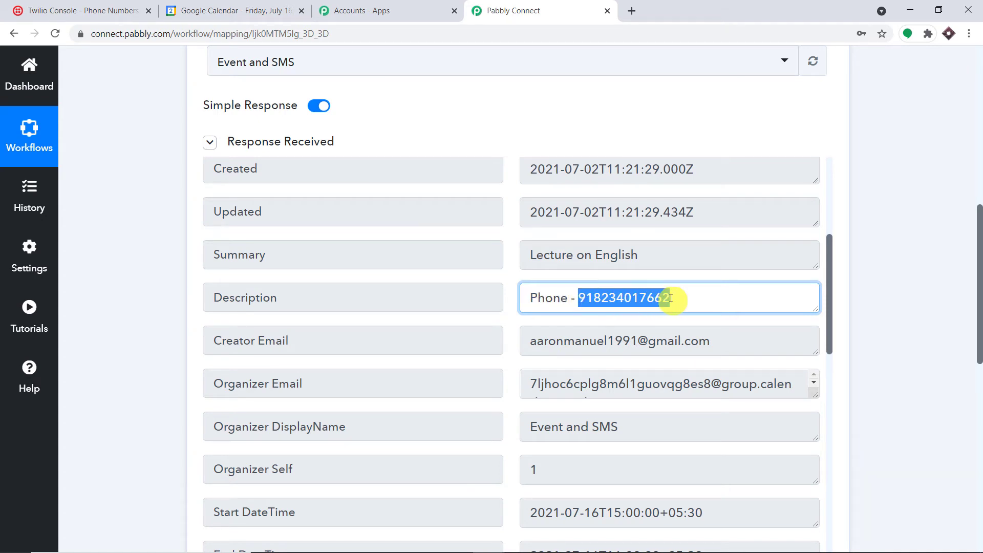
left_click(577, 297)
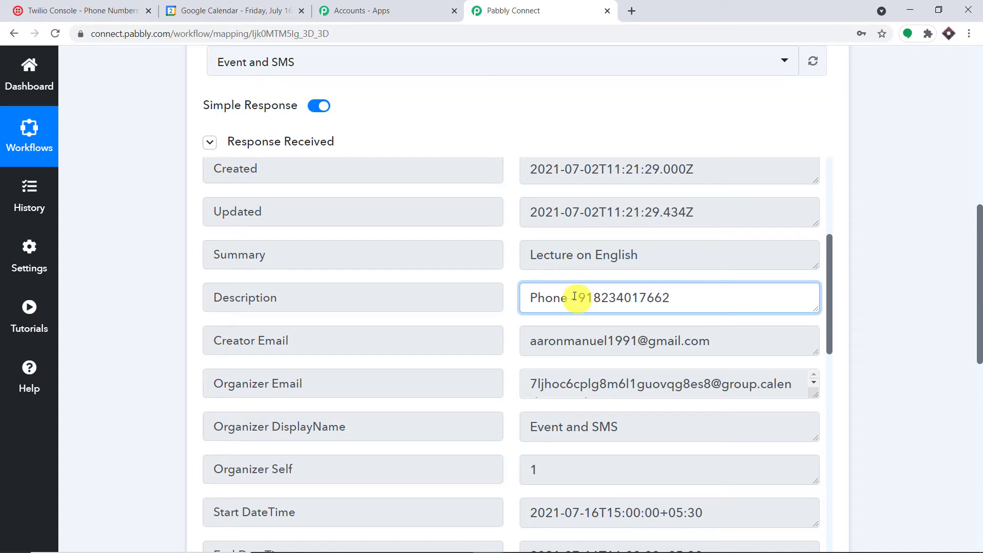
left_click_drag(578, 297, 676, 298)
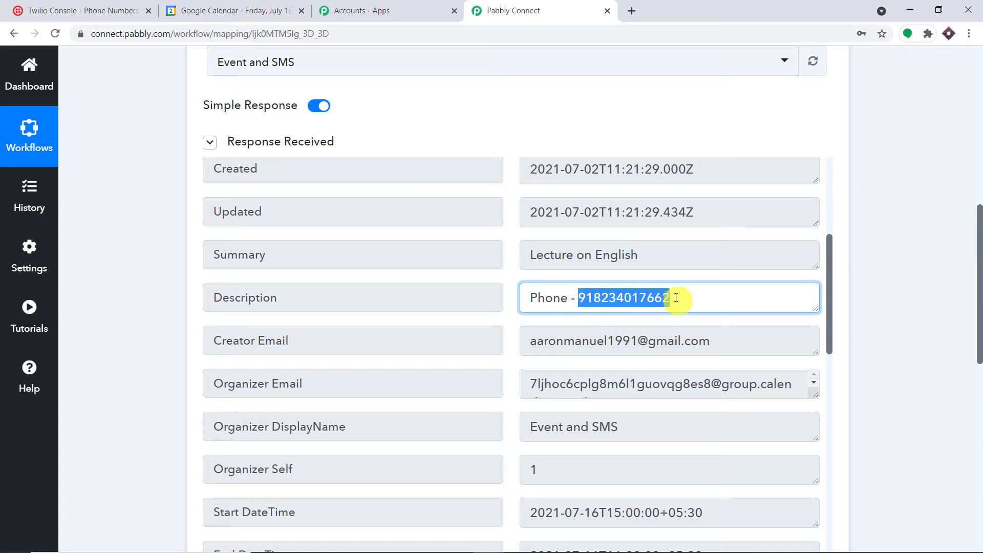
Step: Set the second application to Text Formatter by Pabbly with the Text (Basic Formatting) action event, and connect it
left_click_drag(978, 277, 977, 425)
left_click(410, 228)
left_click(343, 221)
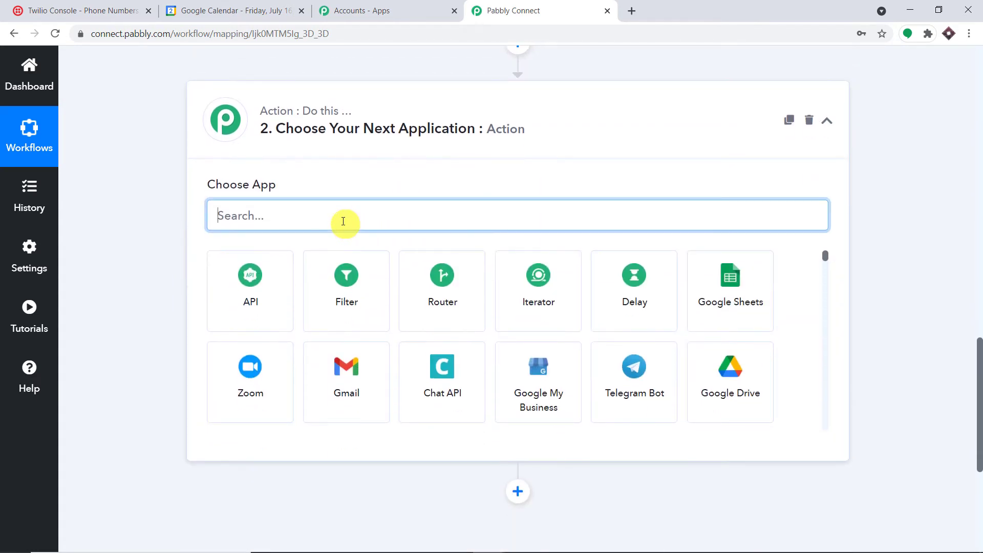
type("text")
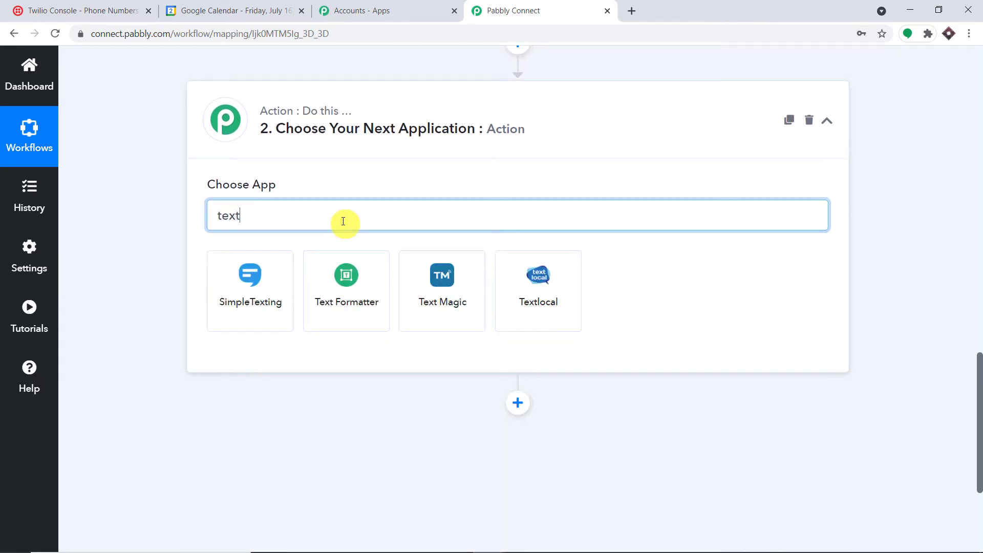
left_click(342, 276)
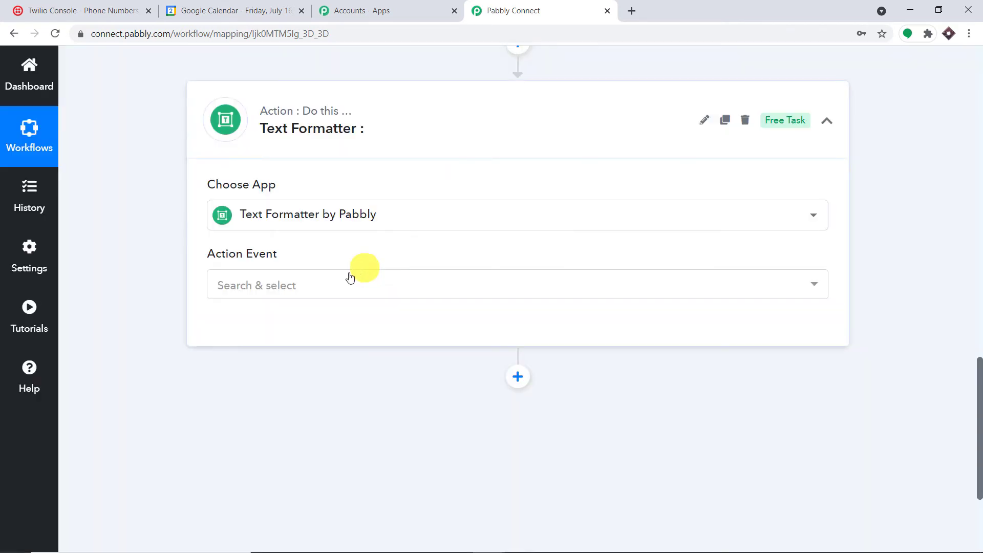
left_click(340, 284)
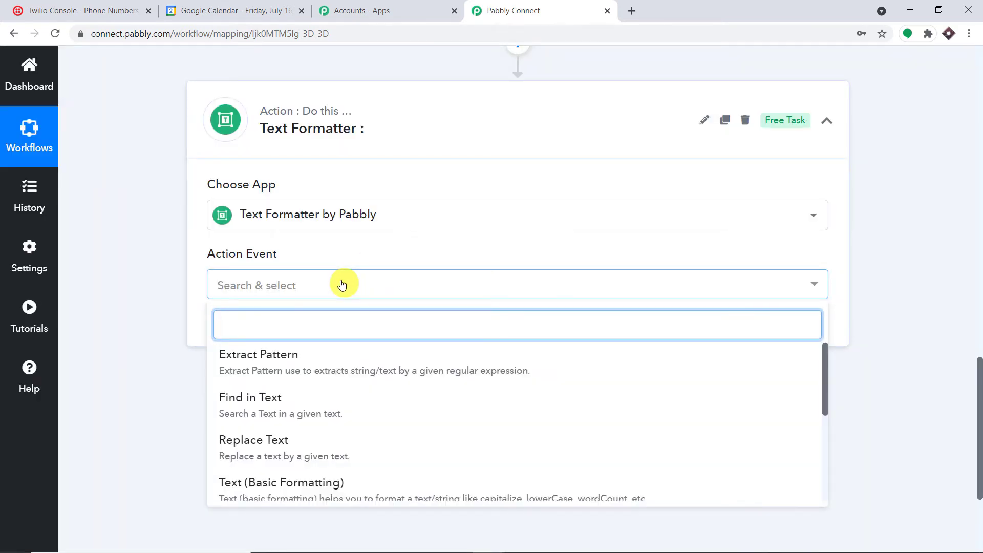
scroll(327, 410, "down", 2)
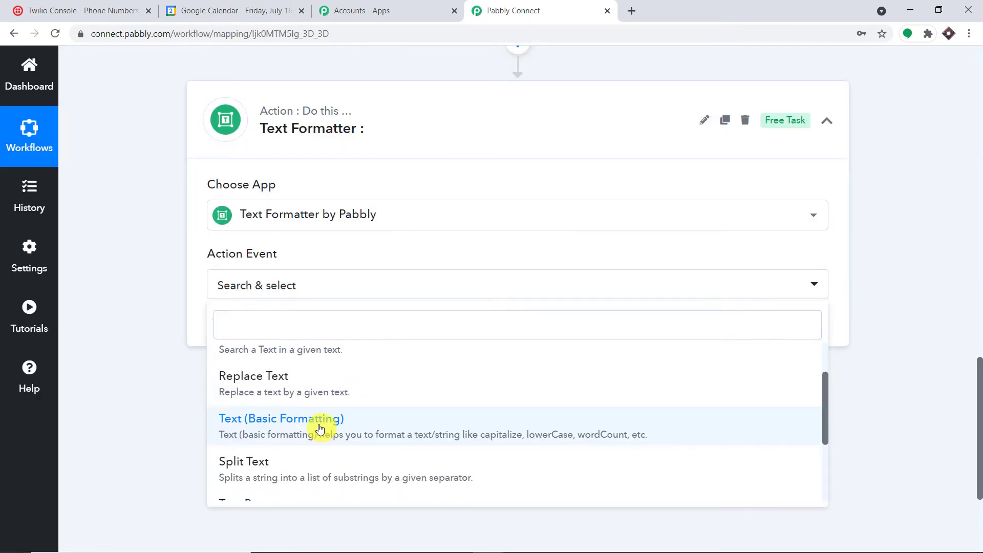
left_click(318, 428)
left_click(233, 328)
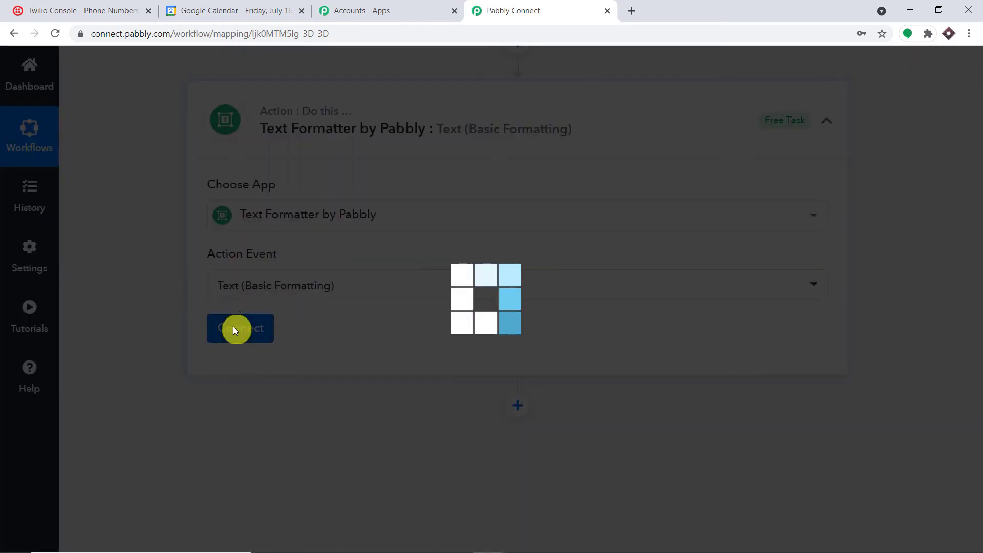
Step: Map the Description value from the Google Calendar trigger into the Text Formatter's String field
scroll(237, 326, "down", 2)
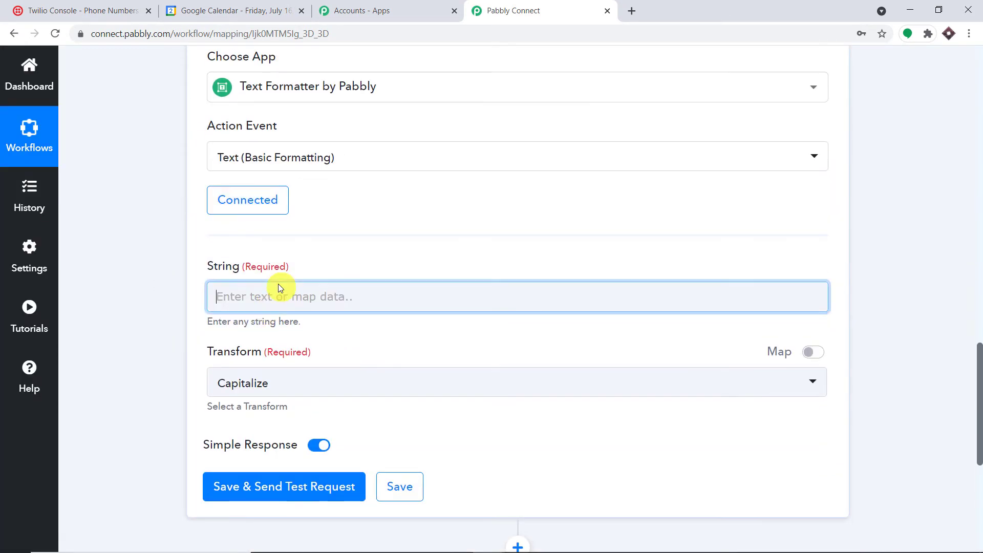
left_click(293, 300)
left_click(382, 415)
scroll(391, 419, "down", 5)
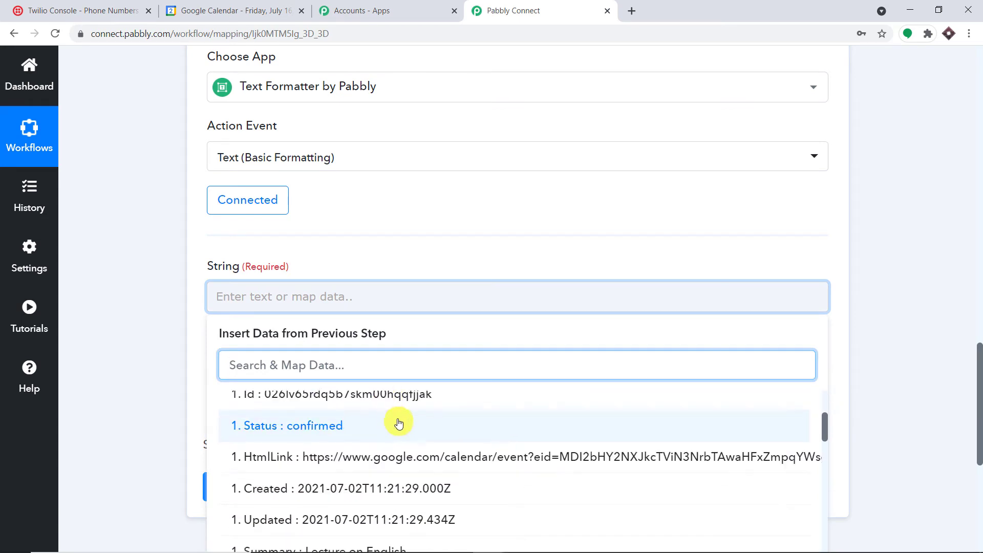
scroll(410, 436, "down", 2)
left_click(416, 451)
left_click(482, 241)
left_click(461, 304)
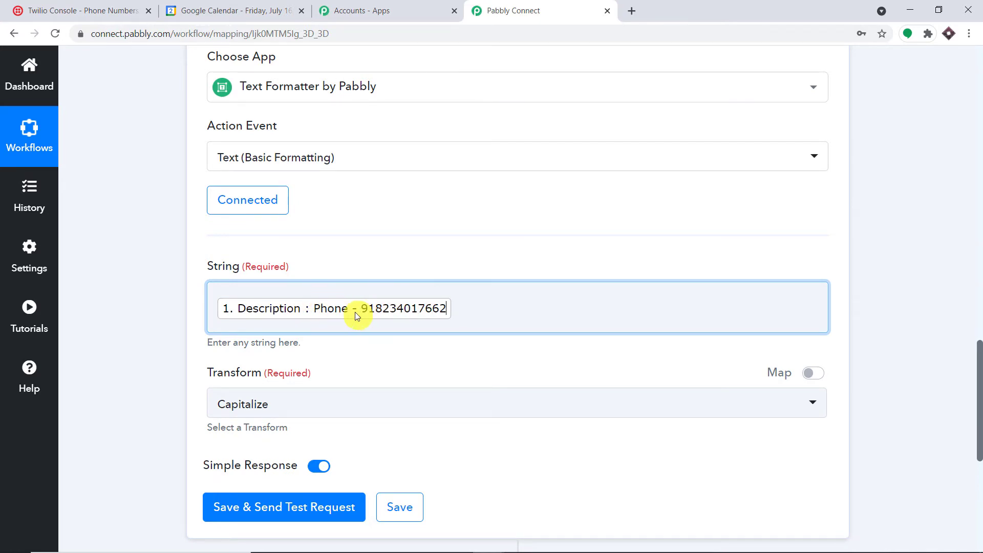
Step: Set the Text Formatter's transform to Extract Phone Number, save the action and send its test request
scroll(357, 315, "down", 2)
left_click(358, 277)
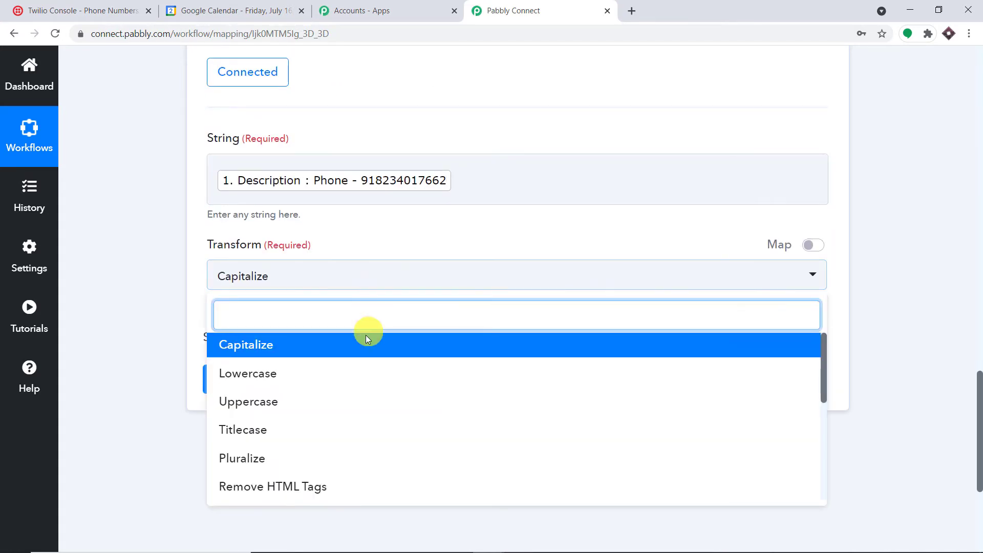
scroll(372, 384, "down", 5)
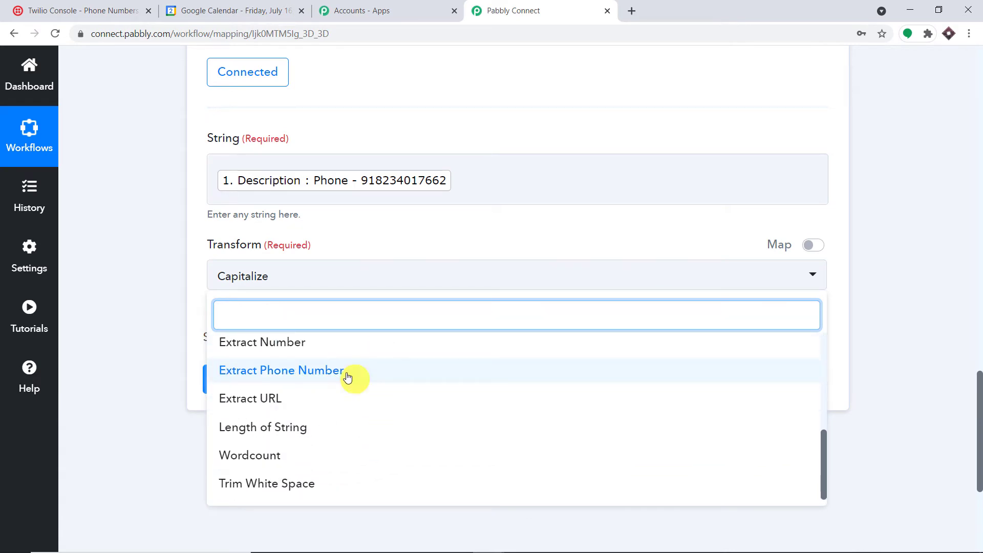
left_click(349, 378)
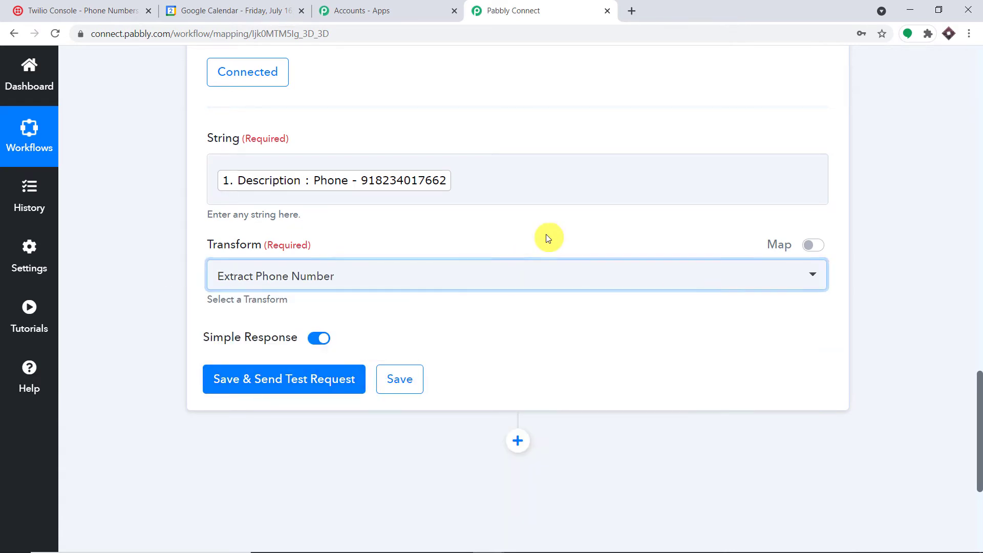
left_click(234, 385)
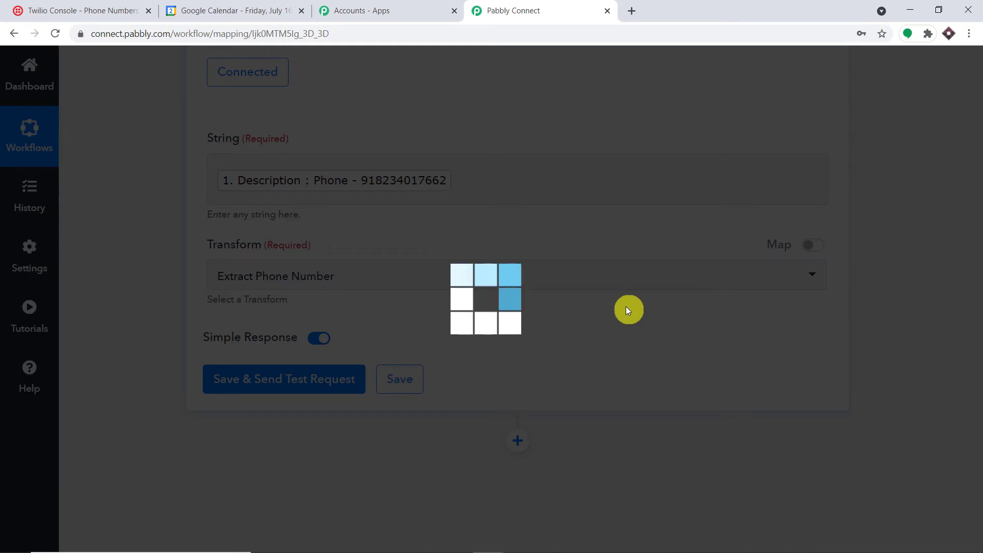
scroll(638, 309, "down", 4)
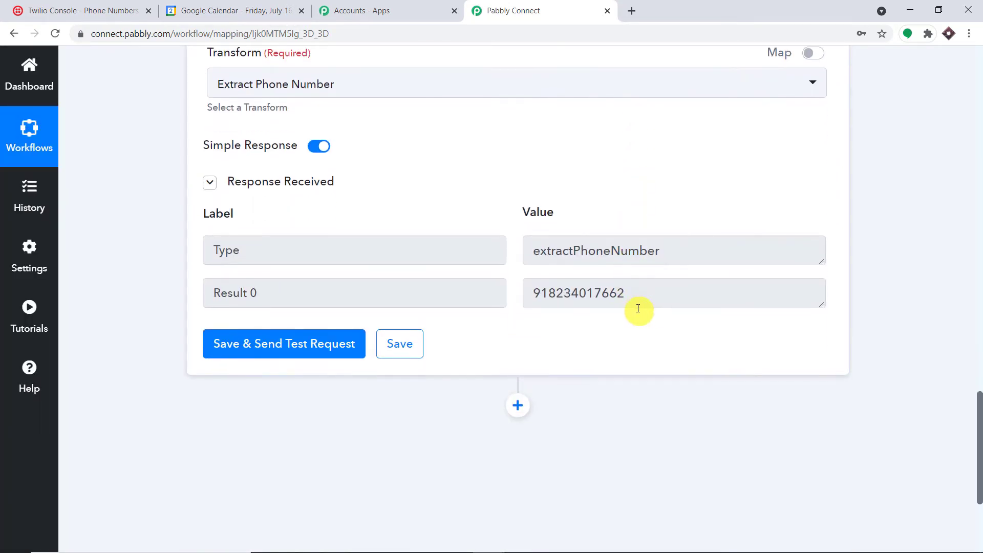
Step: Examine the extracted phone number in the formatter result, then the Description and Start DateTime values in the trigger response
left_click_drag(641, 301, 534, 293)
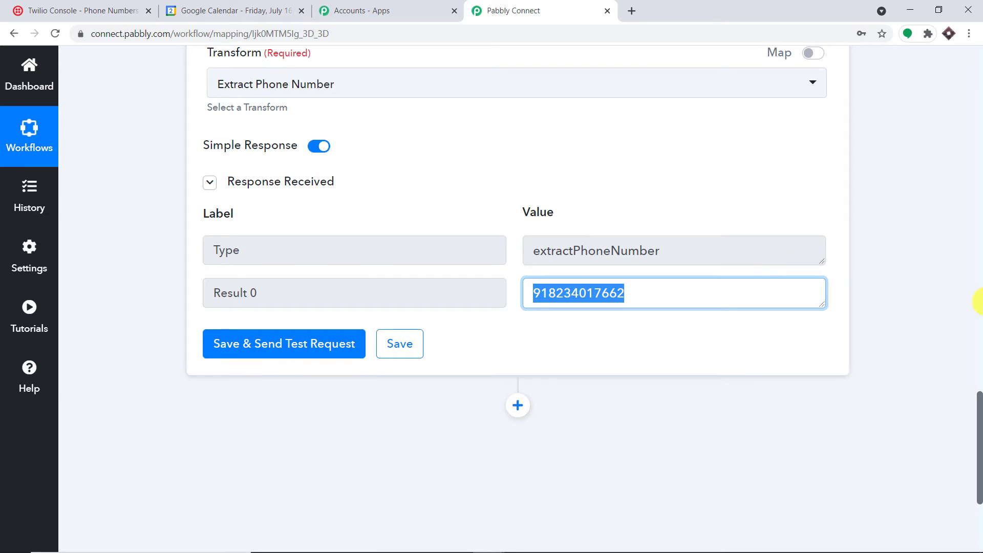
left_click(981, 302)
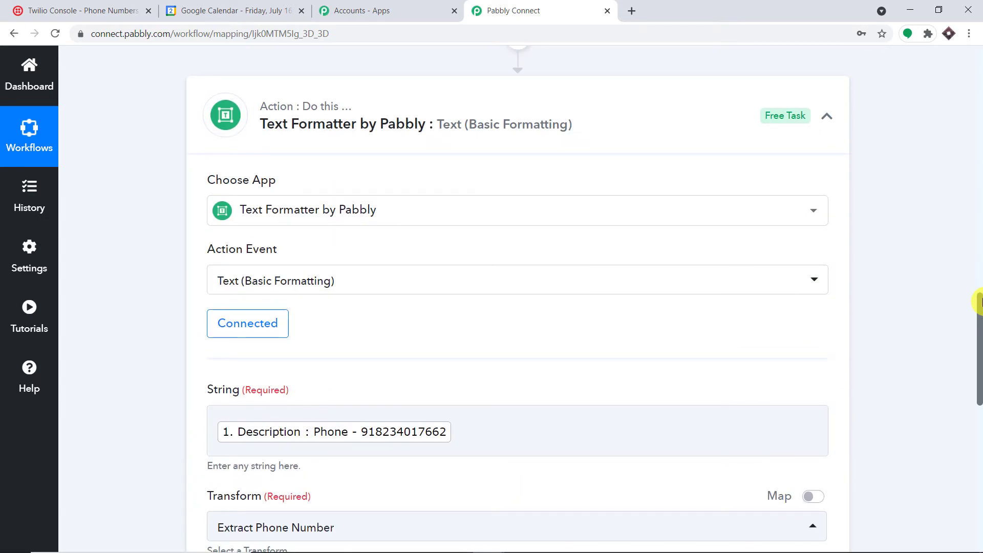
left_click(980, 209)
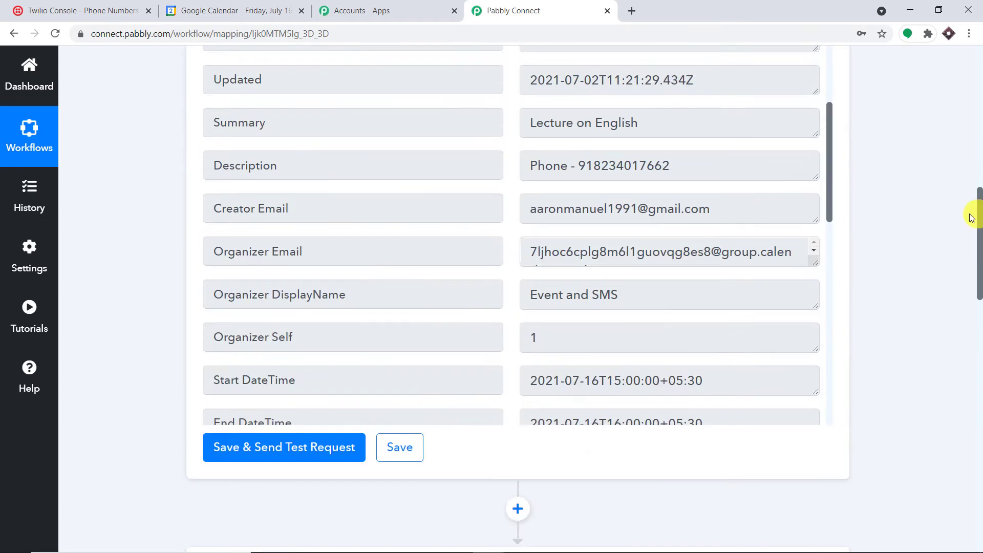
left_click_drag(681, 162, 581, 161)
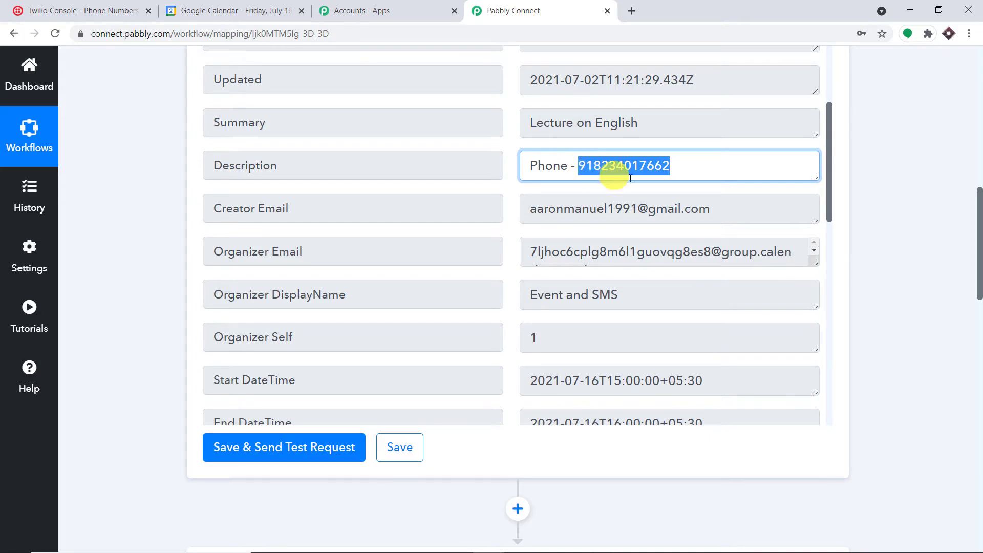
scroll(660, 172, "up", 2)
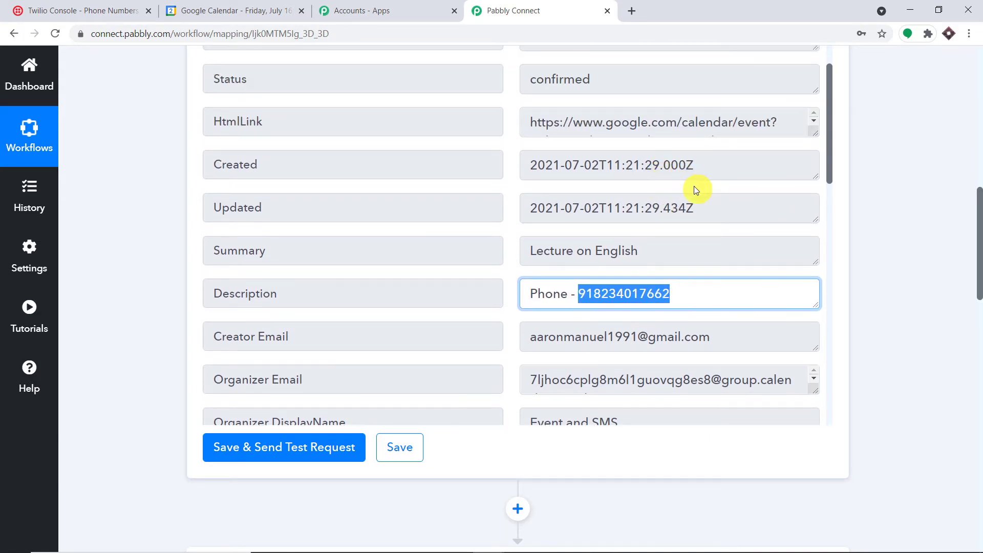
scroll(696, 187, "down", 5)
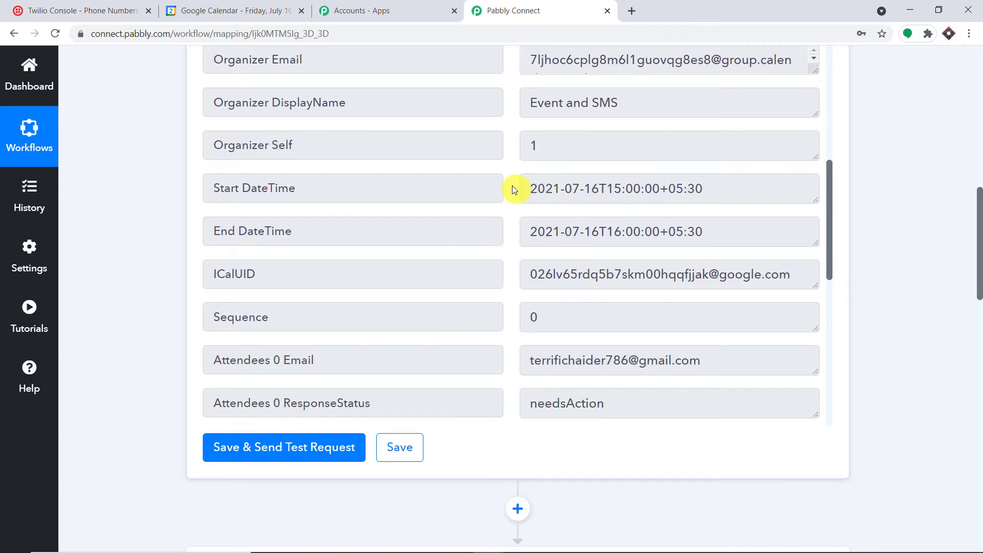
left_click_drag(526, 188, 716, 185)
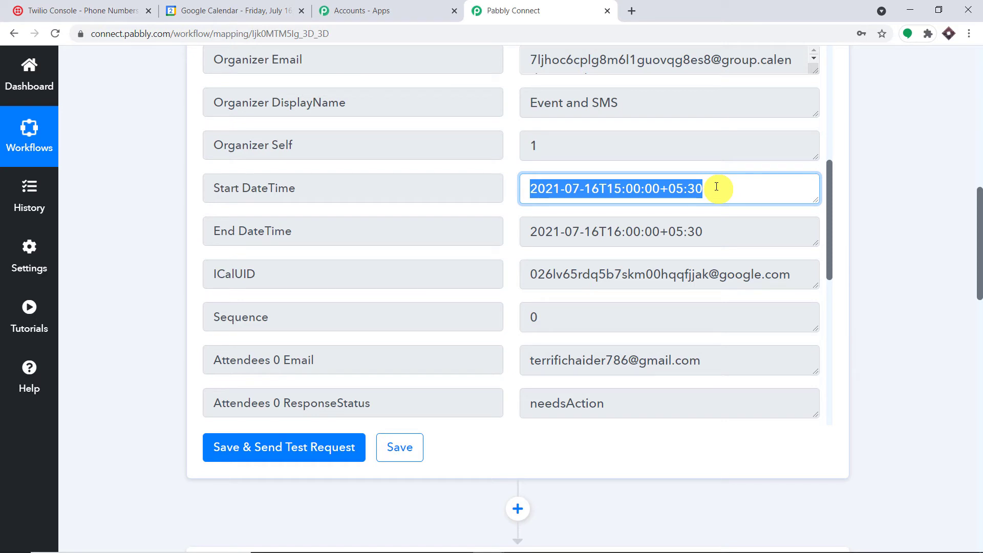
mouse_move(979, 251)
left_mouse_down()
mouse_move(979, 287)
mouse_move(979, 262)
left_mouse_up()
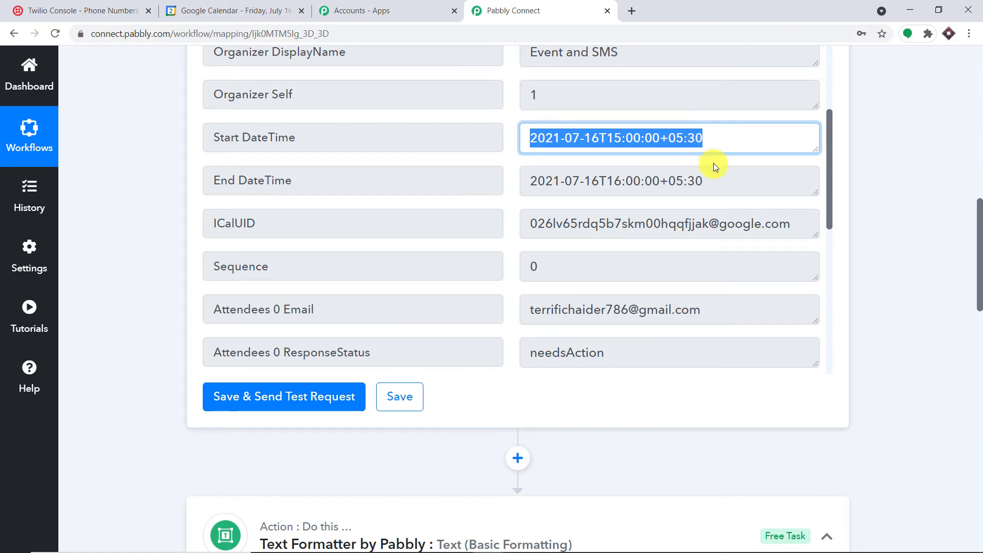
Step: Add a Date/Time Formatter by Pabbly action with the Add/Subtract Time event after the Text Formatter, and connect it
left_click_drag(979, 241, 981, 491)
left_click(517, 259)
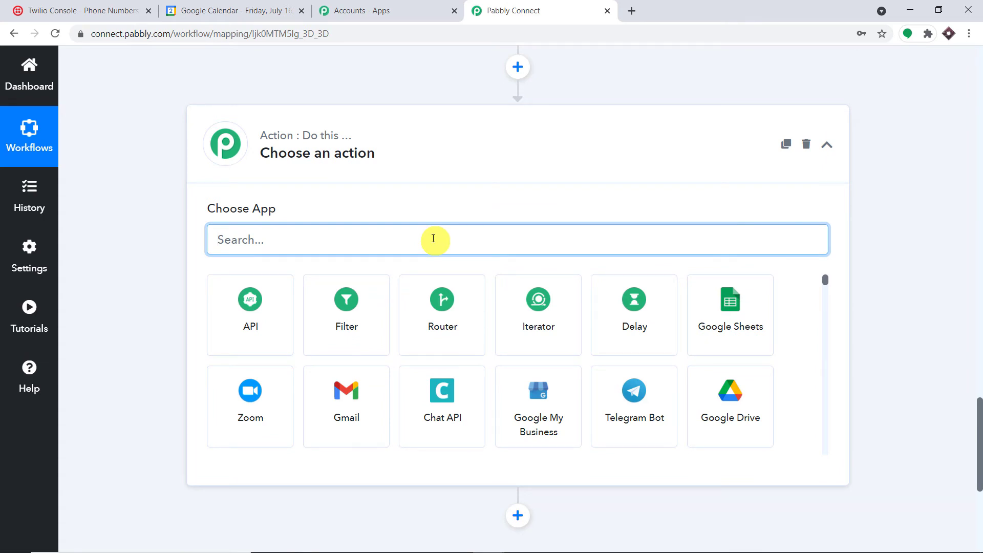
type("dat")
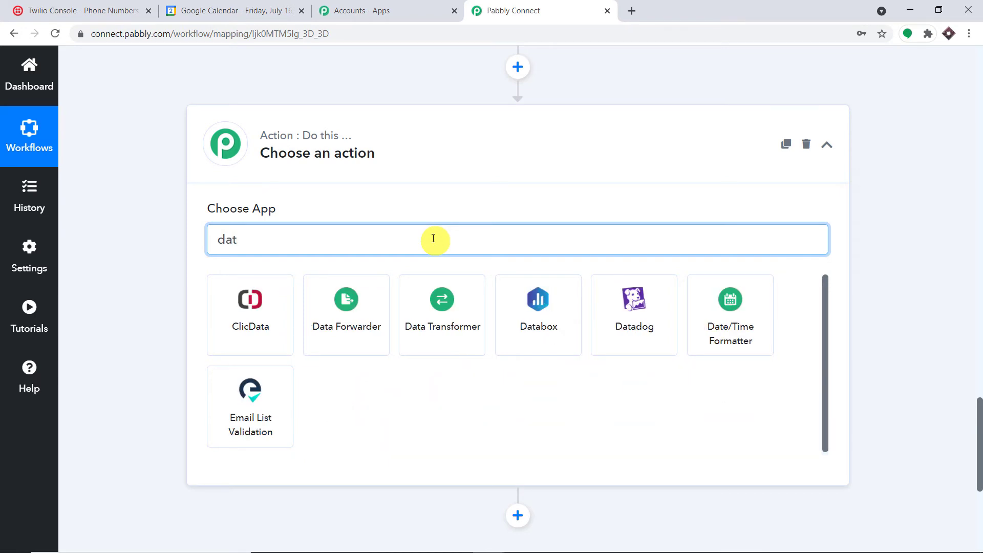
left_click(738, 296)
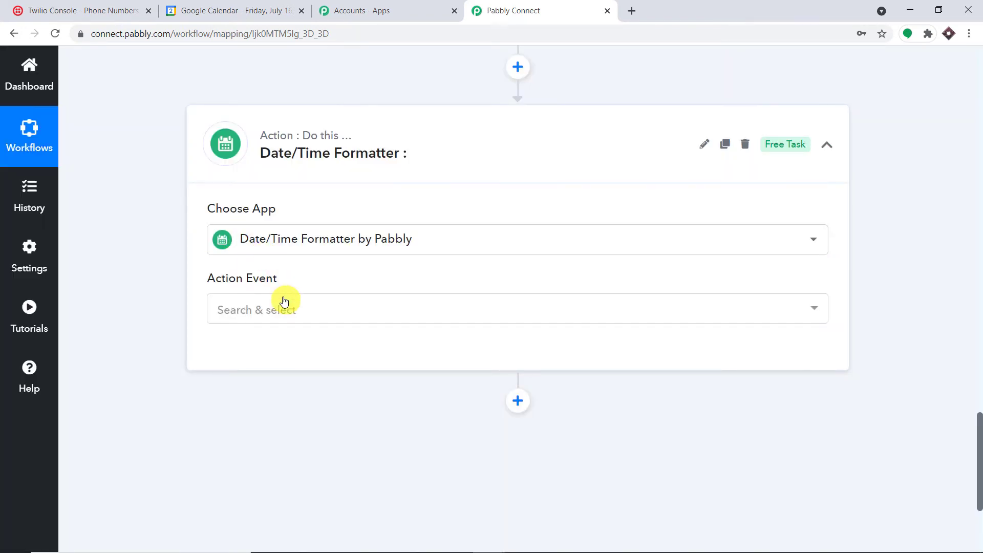
left_click(284, 303)
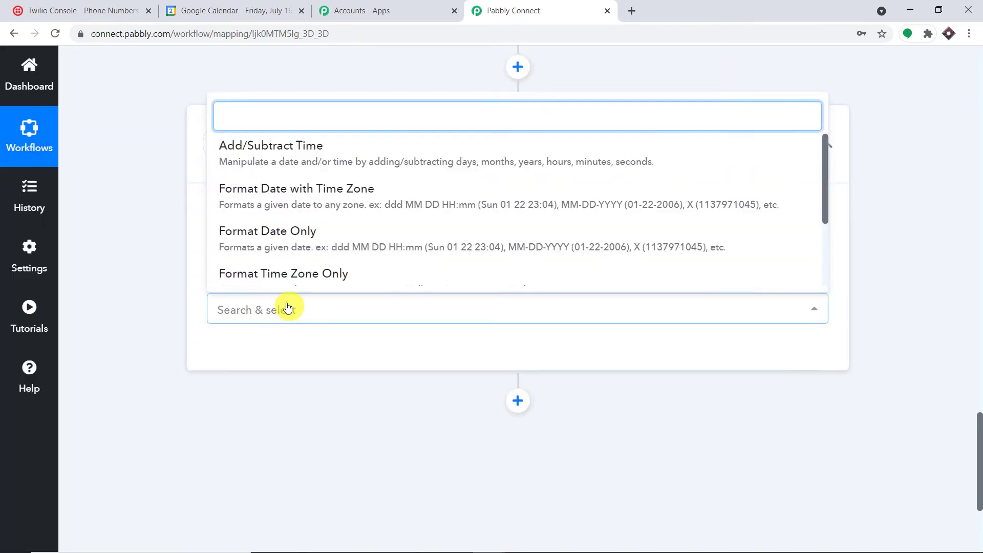
left_click(322, 148)
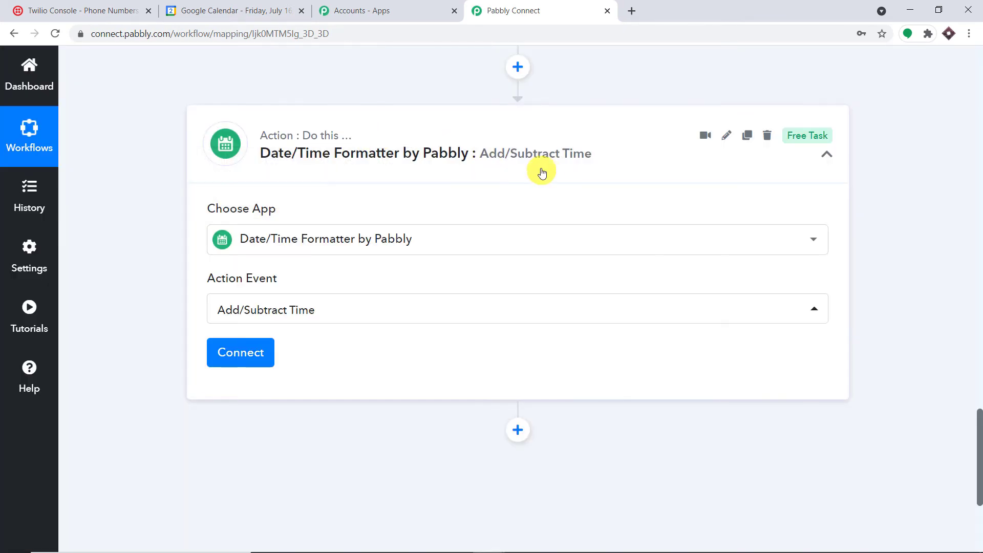
scroll(461, 190, "down", 3)
left_click(253, 226)
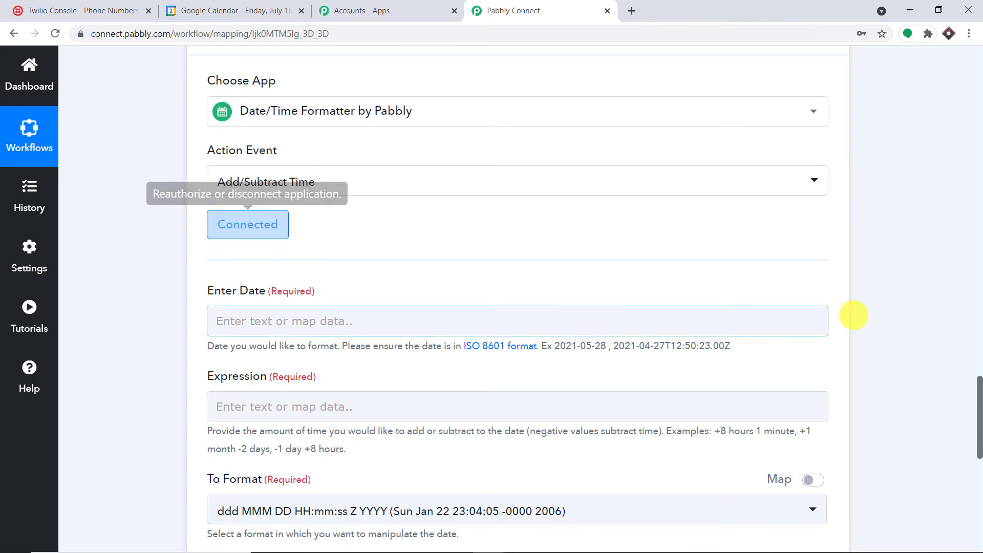
Step: Check the event's Start DateTime in the trigger response and map it into the date formatter's Enter Date field
scroll(979, 318, "up", 12)
scroll(978, 220, "up", 10)
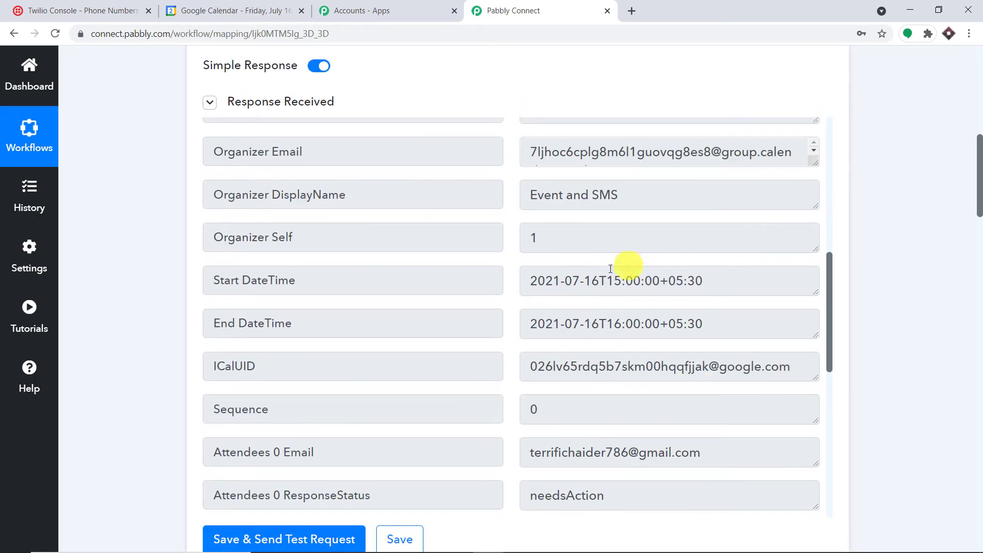
left_click(726, 283)
left_click_drag(726, 283, 527, 279)
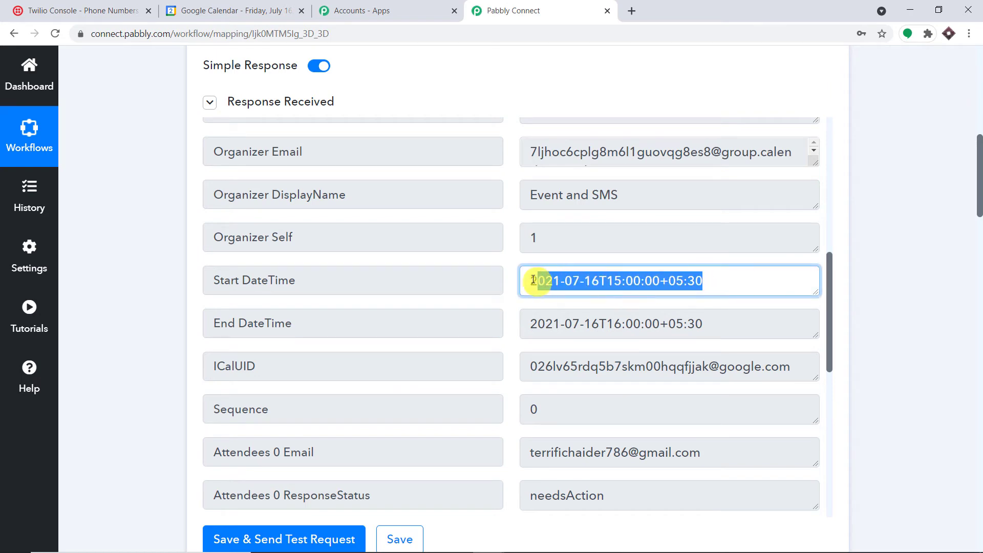
left_click_drag(979, 149, 978, 441)
left_click(281, 187)
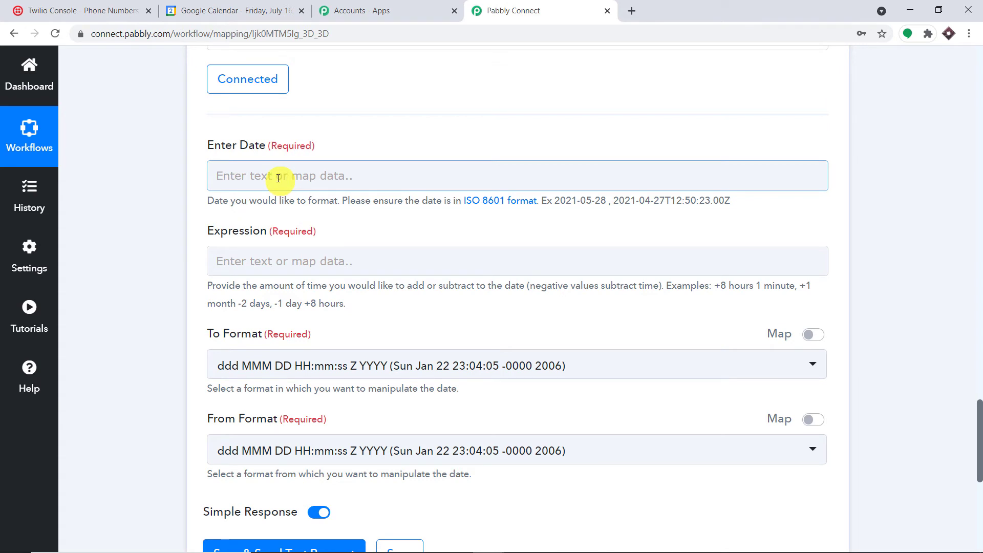
left_click(278, 178)
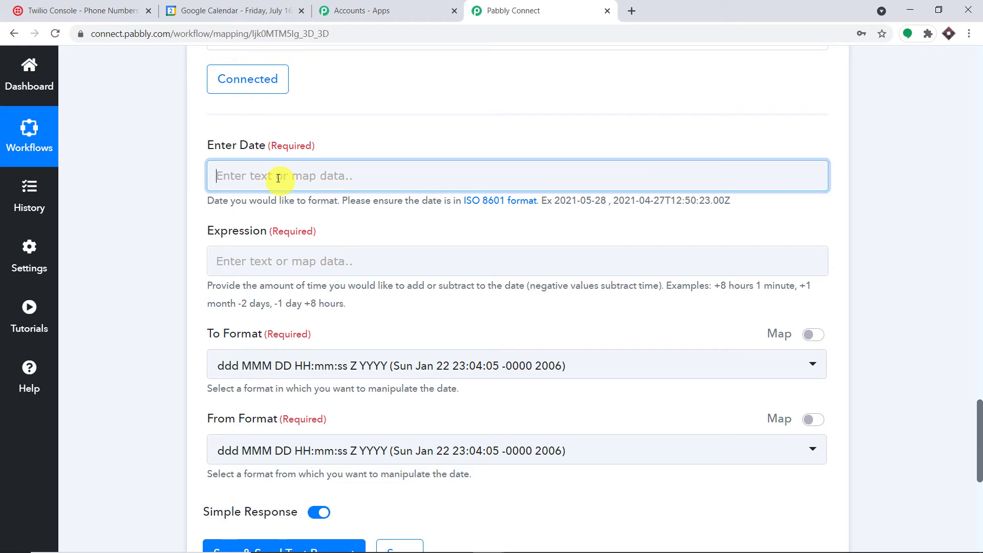
left_click(340, 307)
scroll(429, 356, "down", 3)
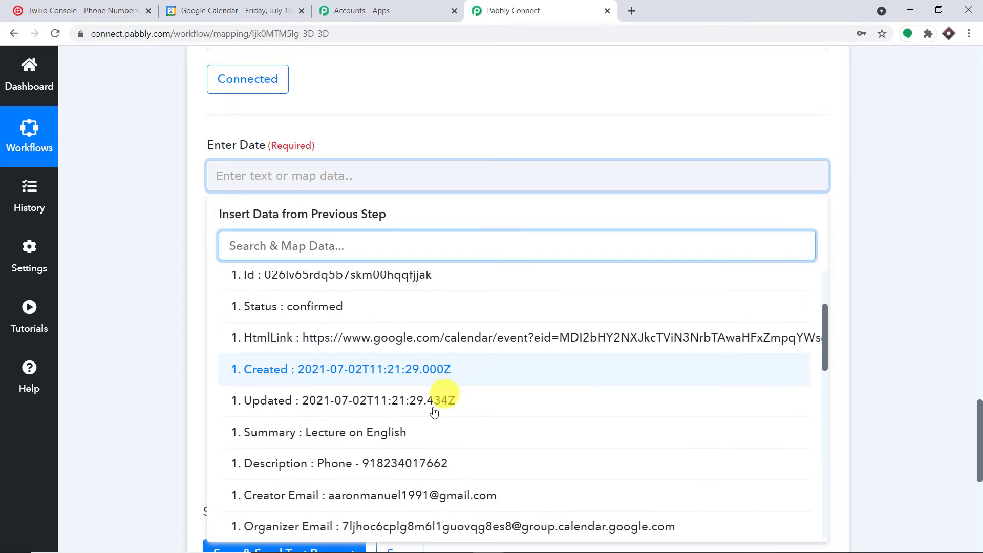
scroll(433, 410, "down", 4)
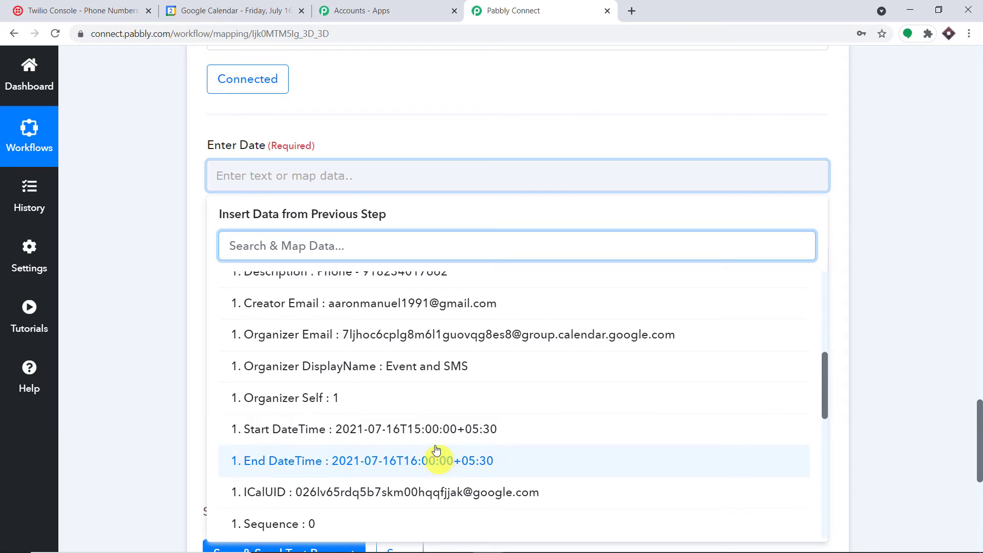
left_click(433, 429)
left_click(456, 127)
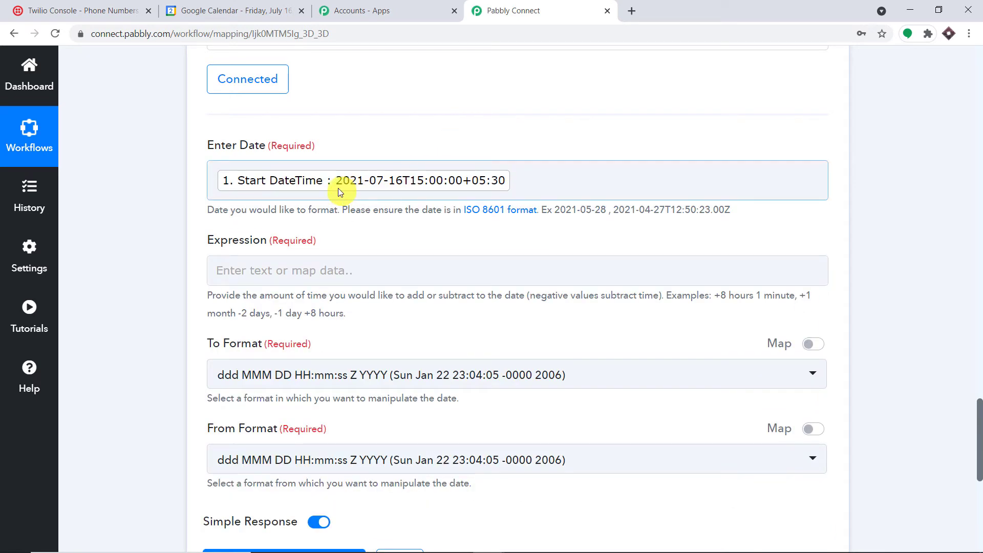
Step: Set the date formatter's Expression to "-1 day" to subtract one day from the mapped start date
scroll(454, 185, "down", 2)
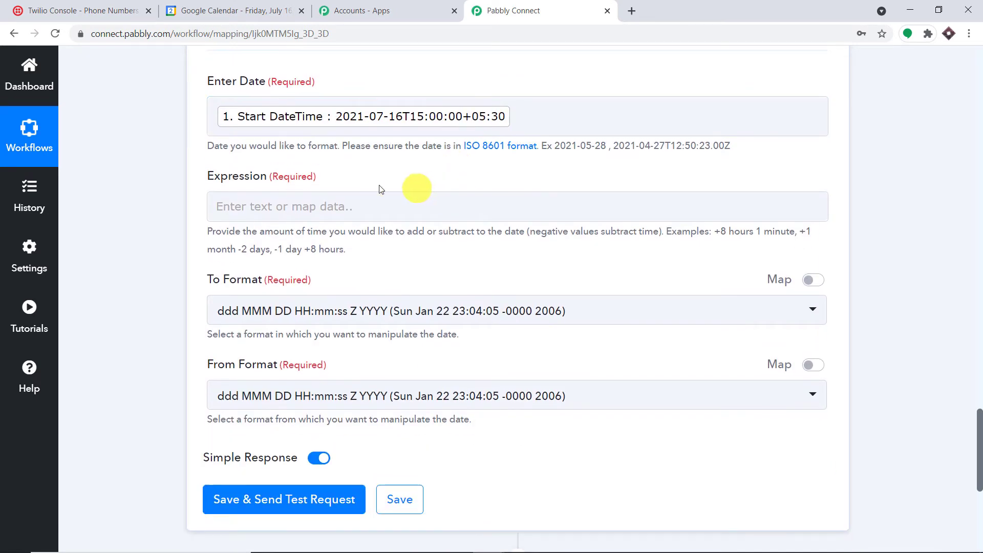
left_click(401, 117)
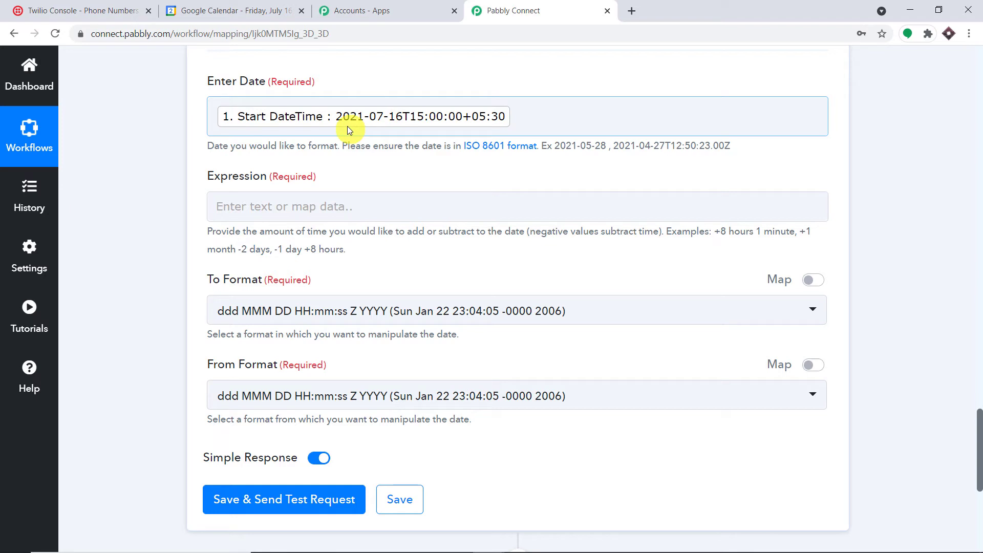
left_click(320, 203)
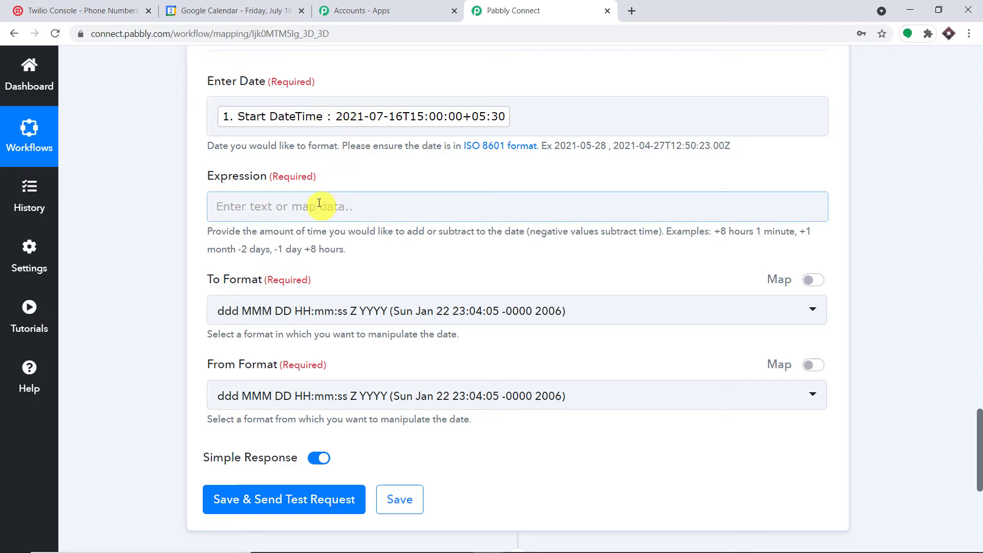
left_click(319, 203)
type("-1 day")
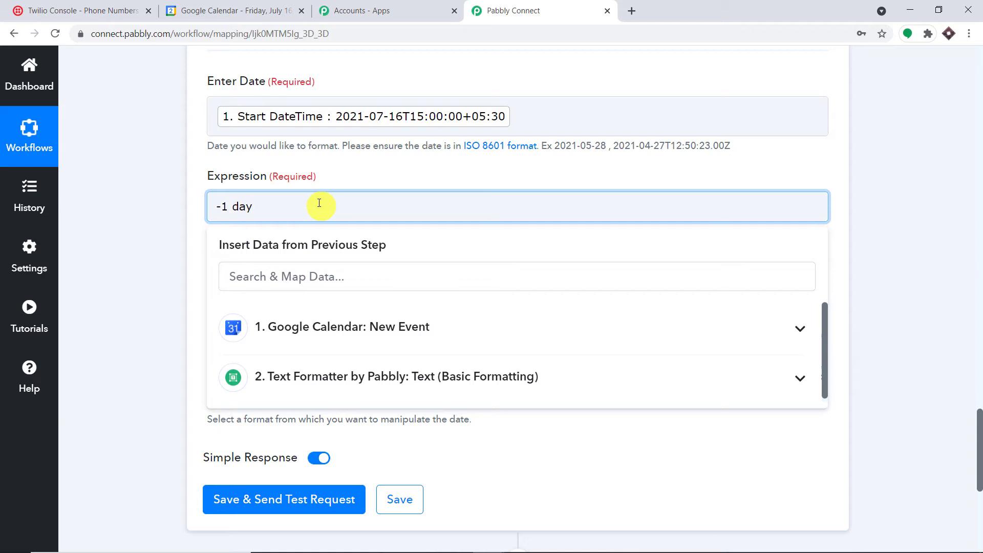
left_click(428, 162)
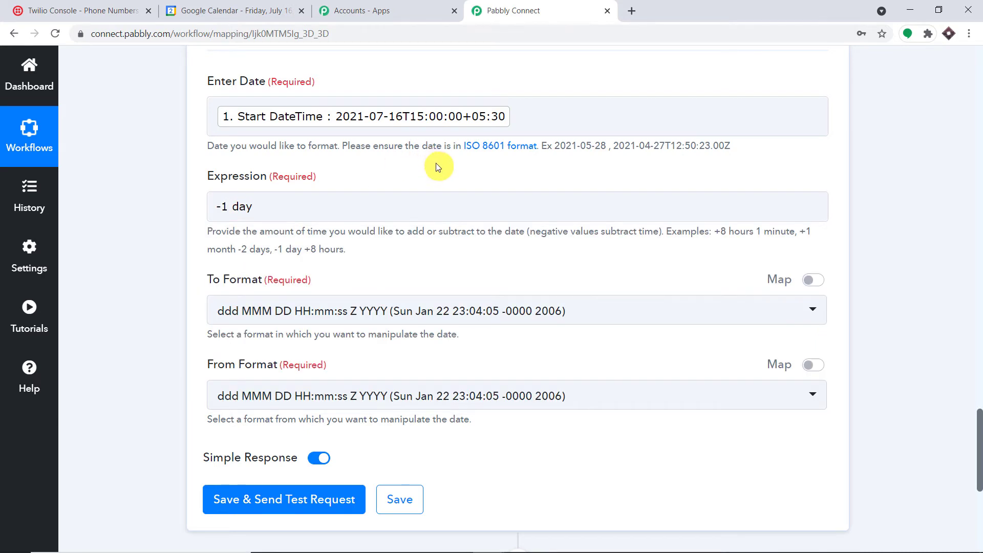
Step: Set the date formatter's To Format to YYYY-MM-DD HH:mm:ss and its From Format to YYYY-MM-DDTHH:mm:ssZ
left_click(432, 314)
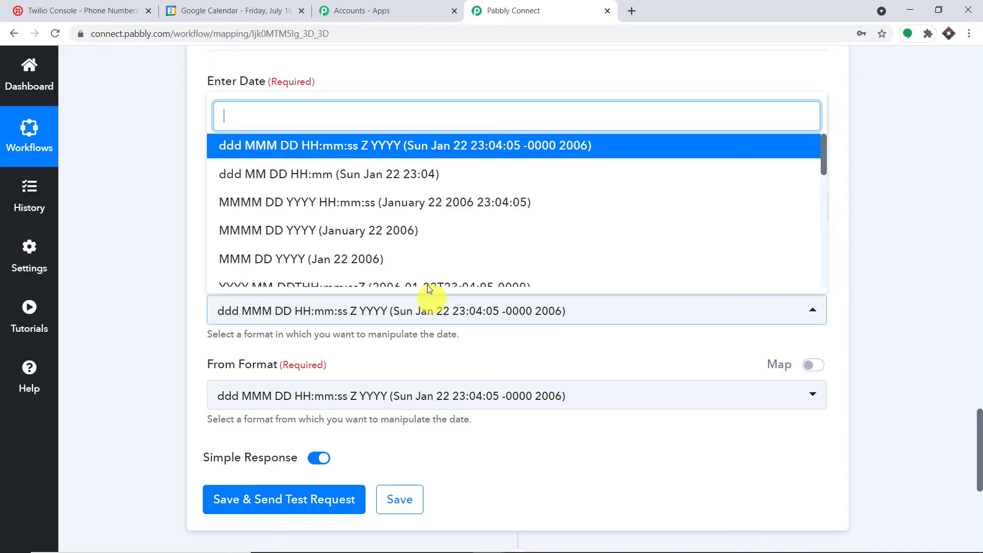
type("13")
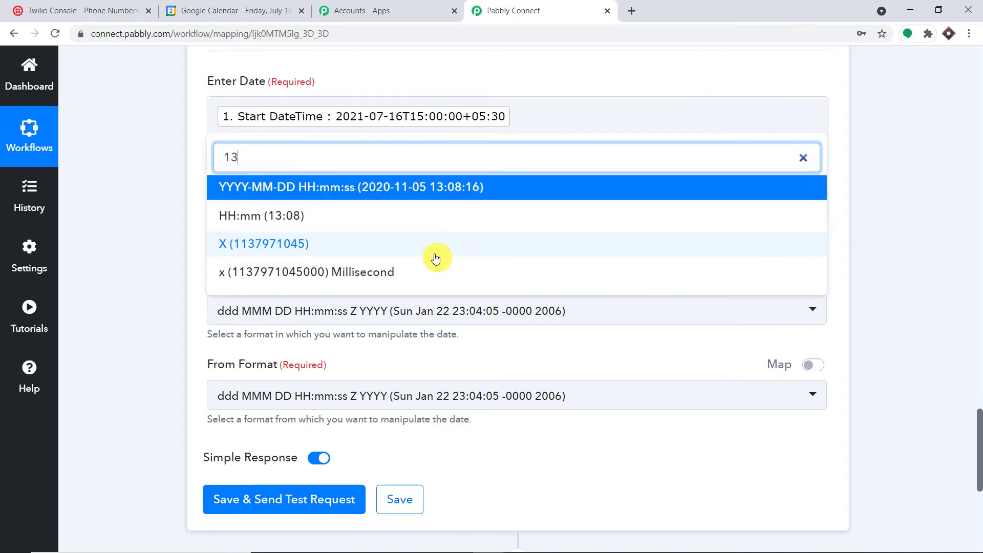
left_click(414, 189)
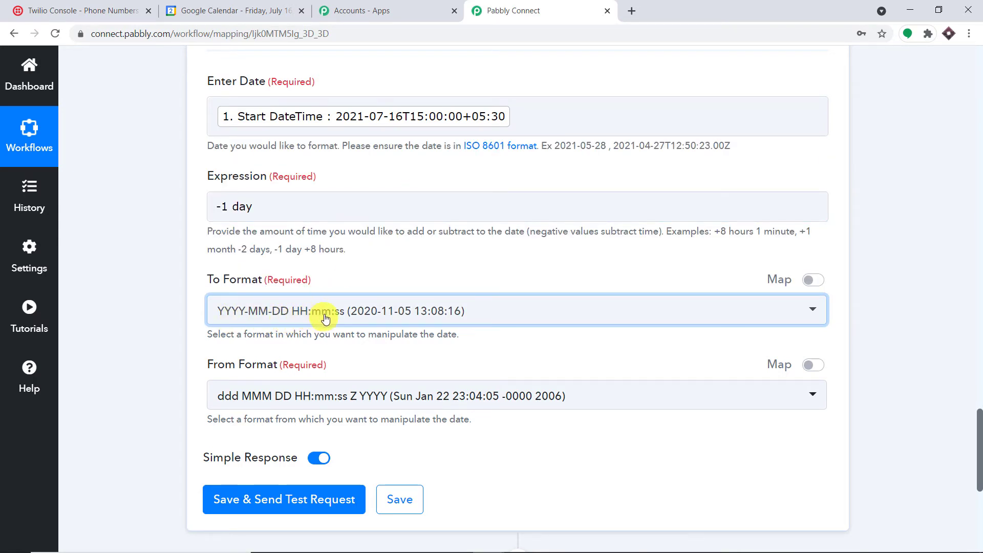
left_click(358, 319)
scroll(407, 205, "up", 3)
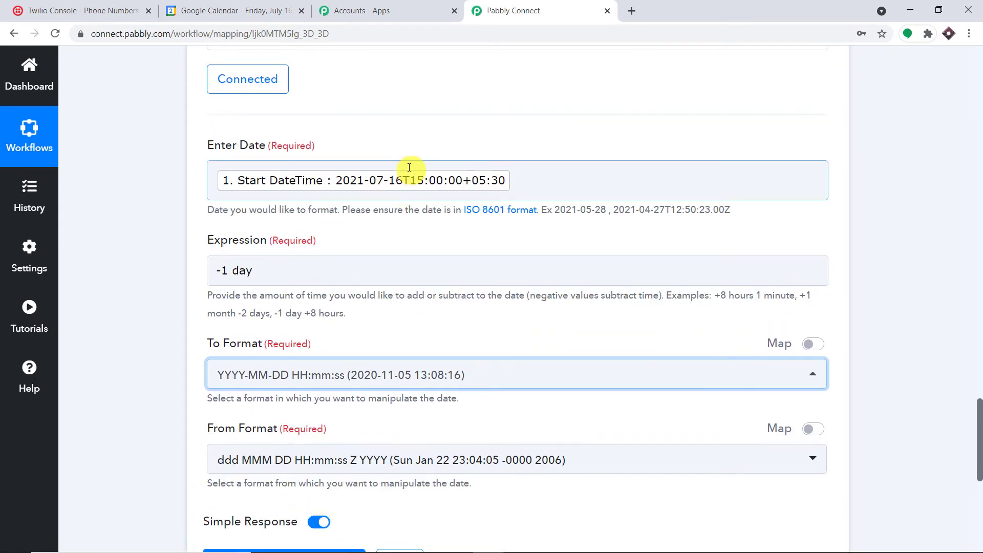
scroll(462, 180, "down", 3)
left_click(310, 329)
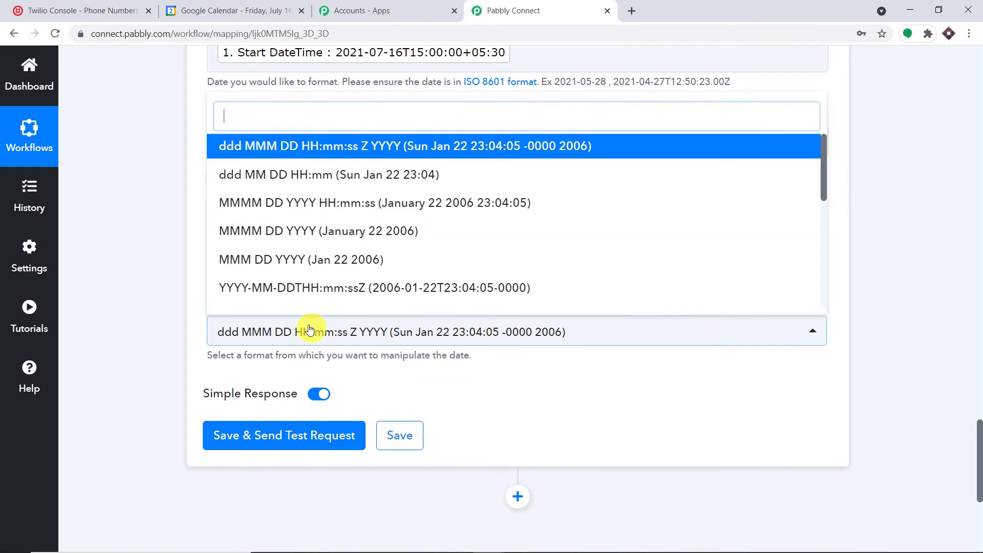
left_click(384, 291)
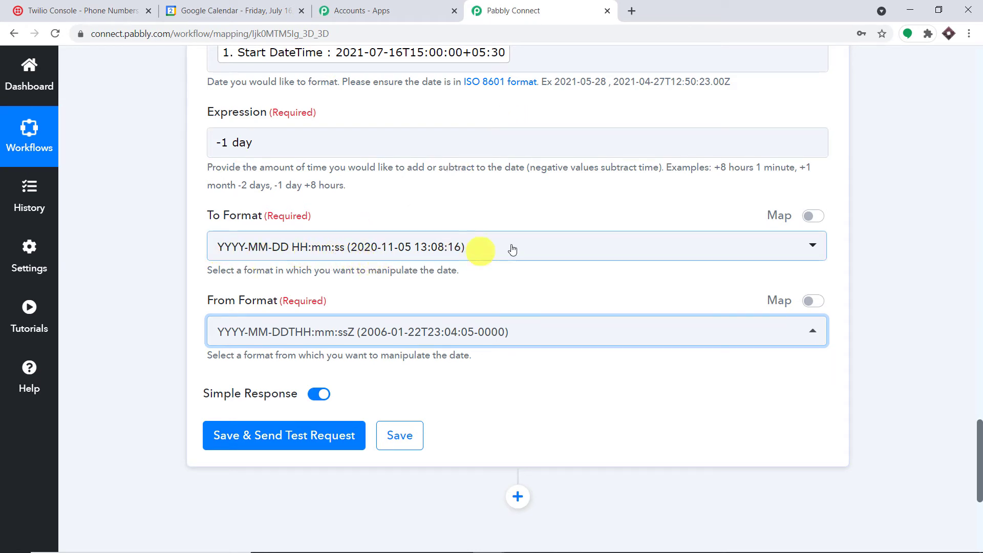
Step: Save the date formatter, send its test request, and check the Result value against the mapped start date
scroll(435, 244, "down", 3)
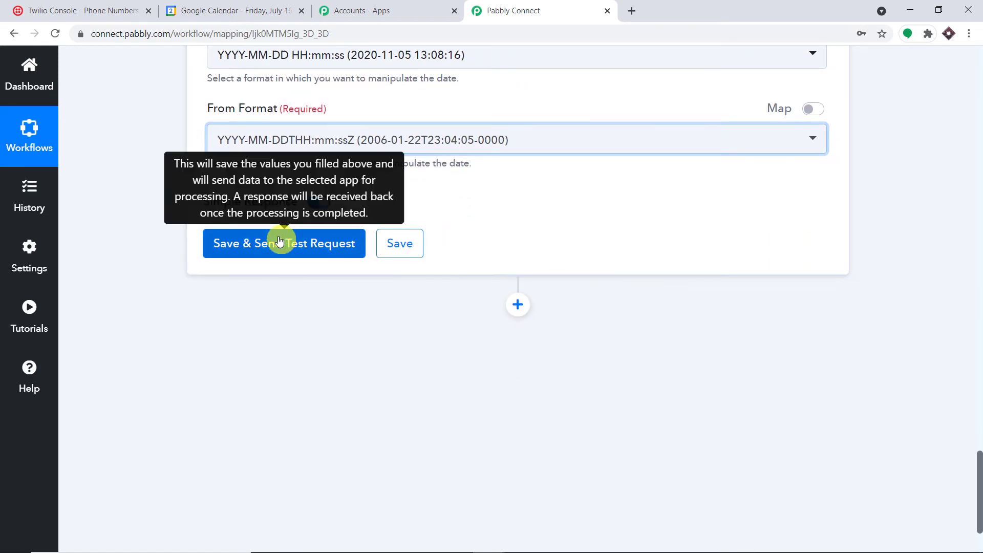
left_click(284, 242)
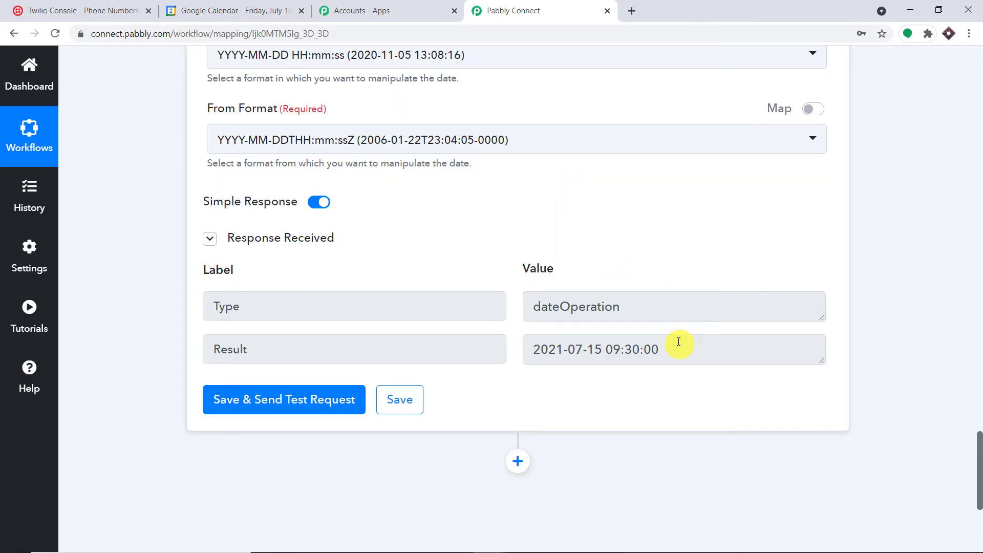
left_click(678, 342)
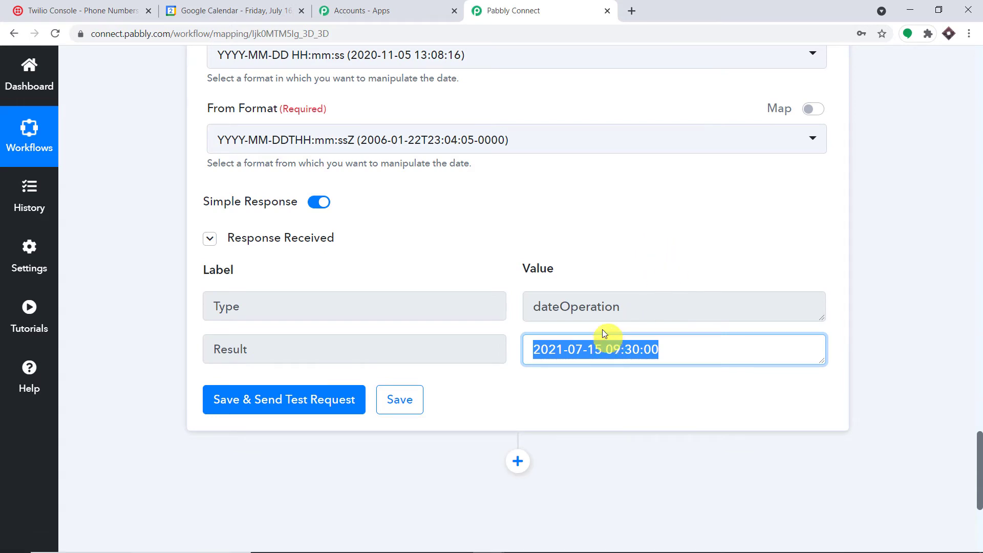
scroll(530, 200, "up", 10)
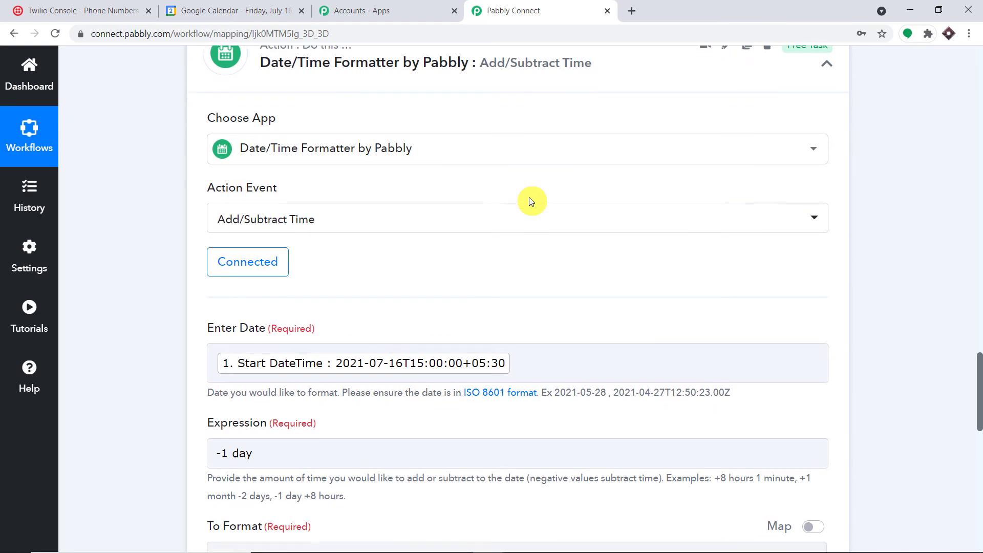
scroll(530, 200, "down", 12)
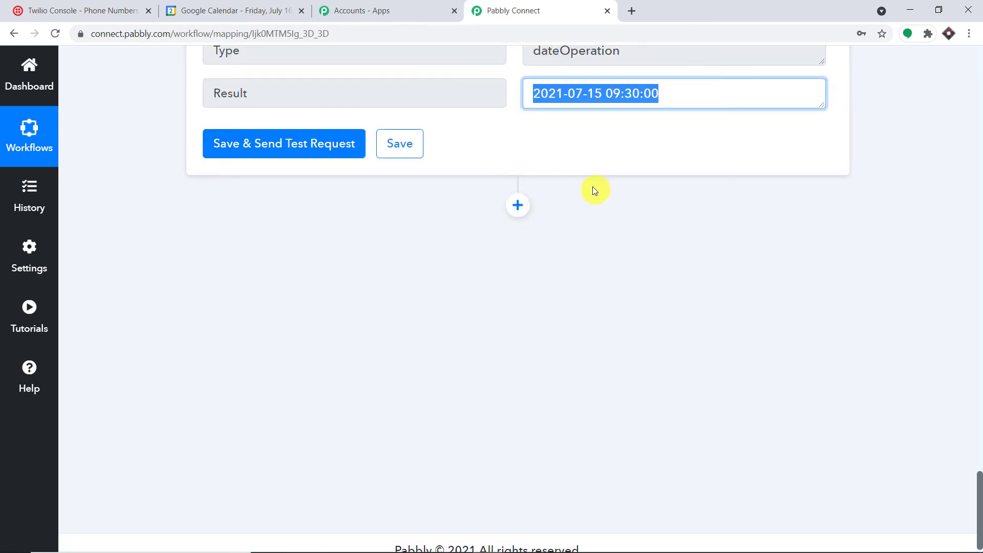
scroll(592, 185, "up", 1)
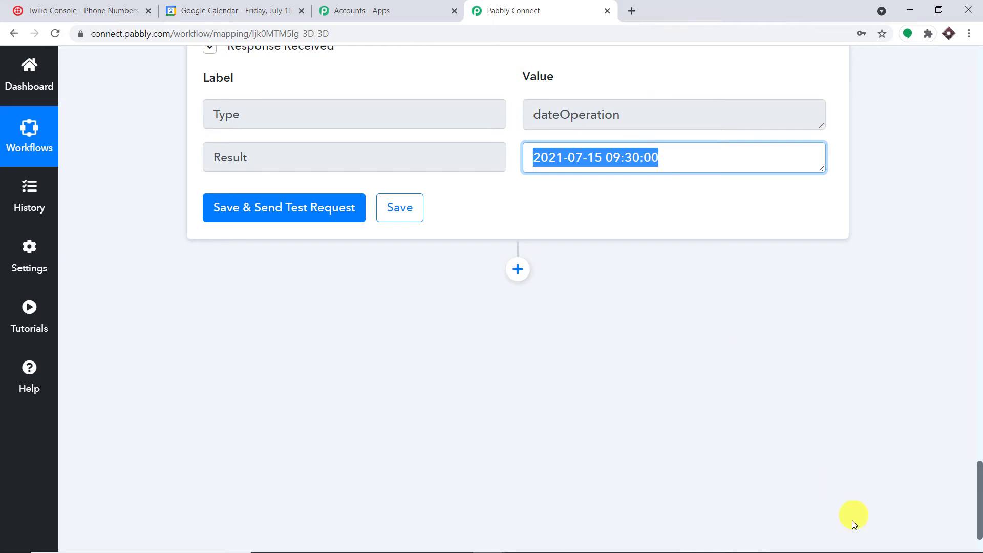
mouse_move(921, 546)
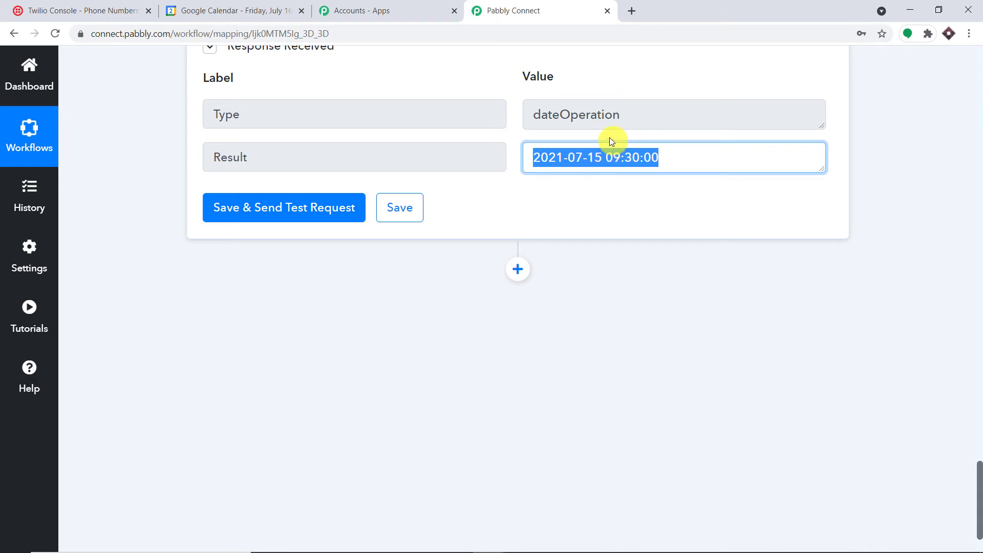
Step: Add a Delay by Pabbly action after the Date/Time Formatter and set its delay type to Delay Until
scroll(562, 149, "down", 2)
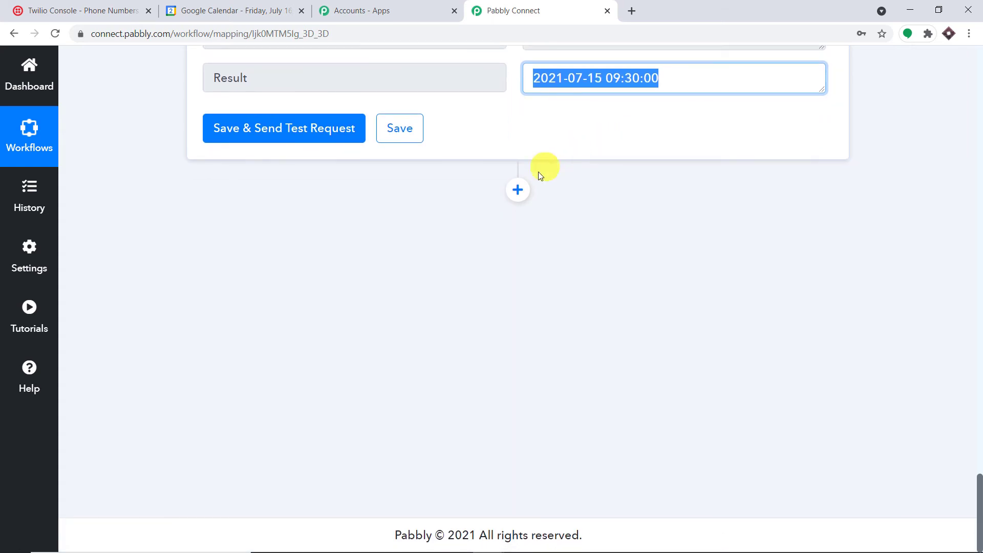
left_click(526, 189)
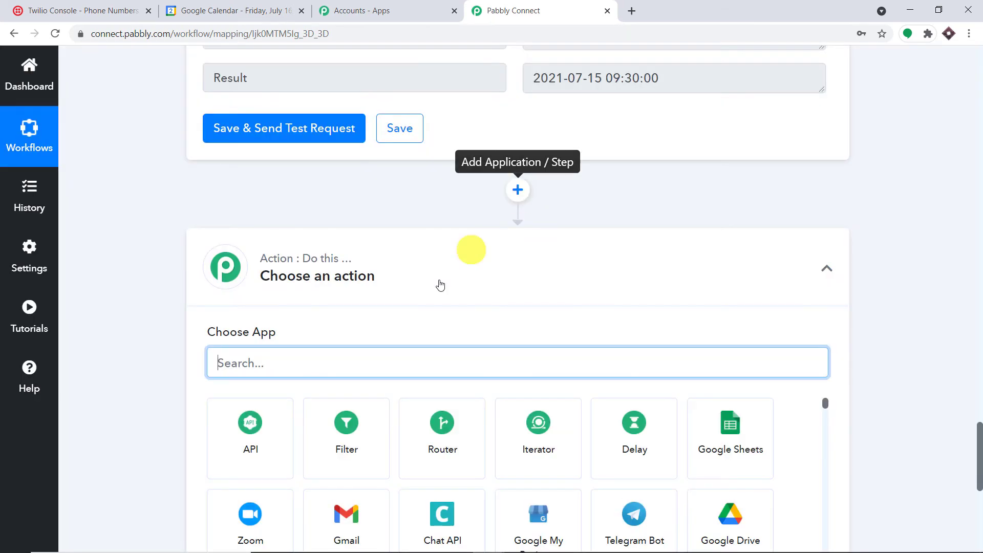
type("del")
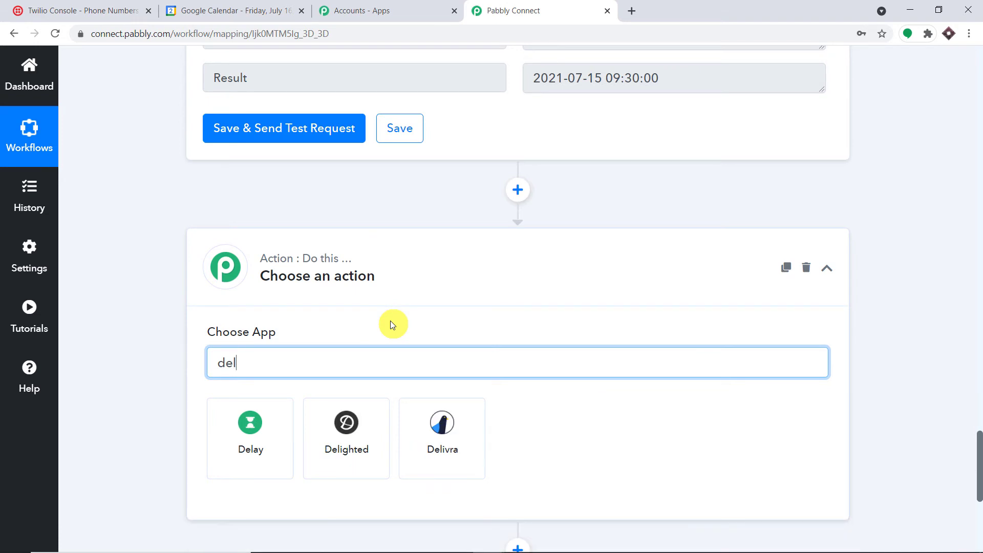
left_click(234, 442)
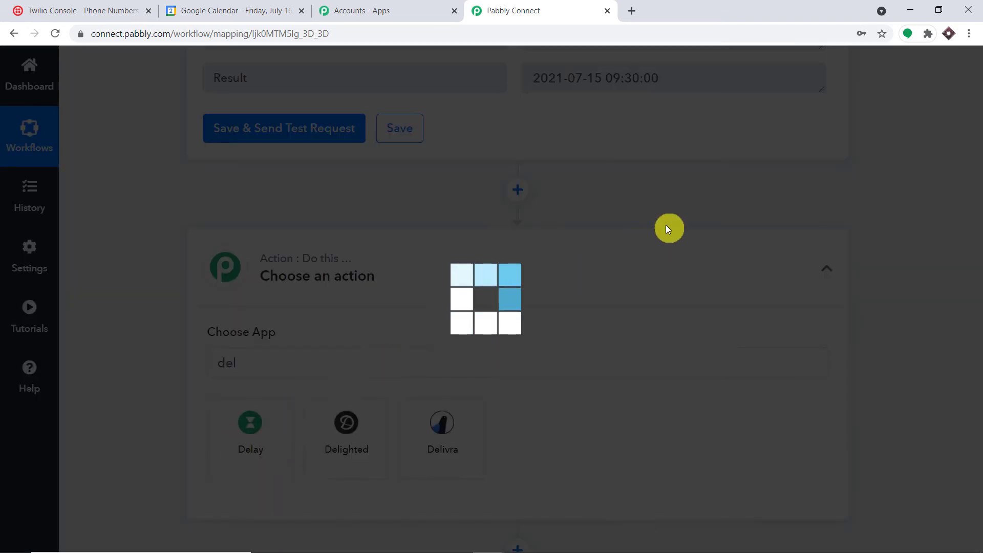
scroll(666, 225, "down", 5)
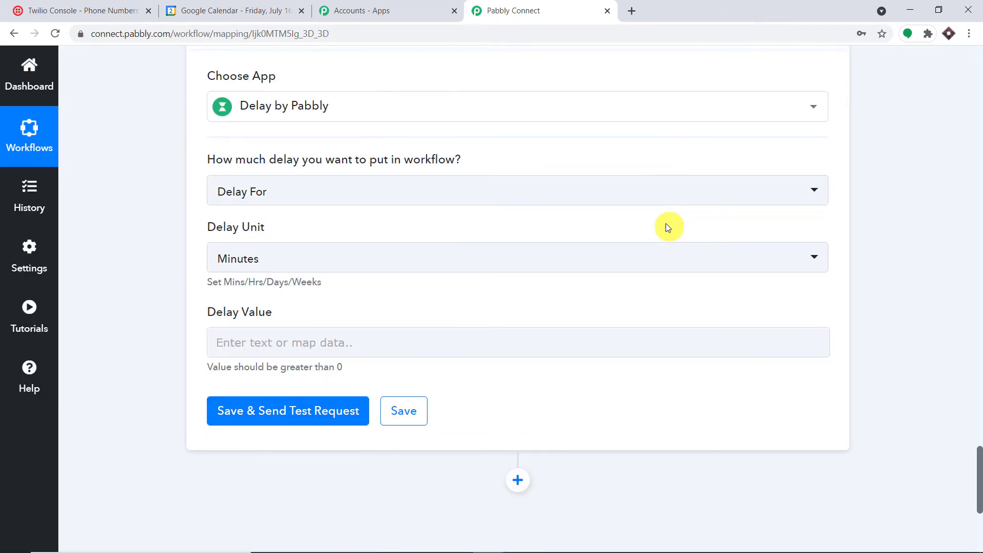
left_click(435, 193)
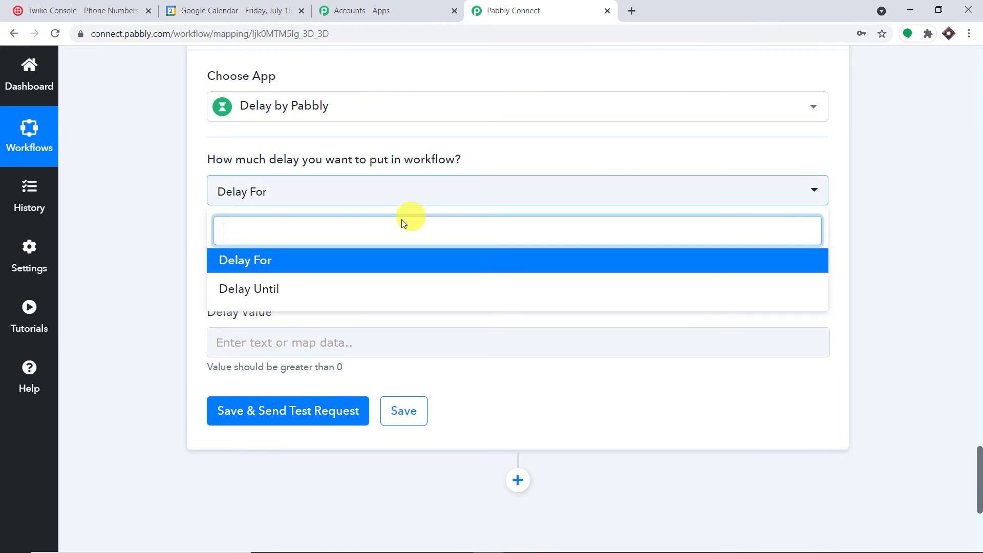
left_click(318, 301)
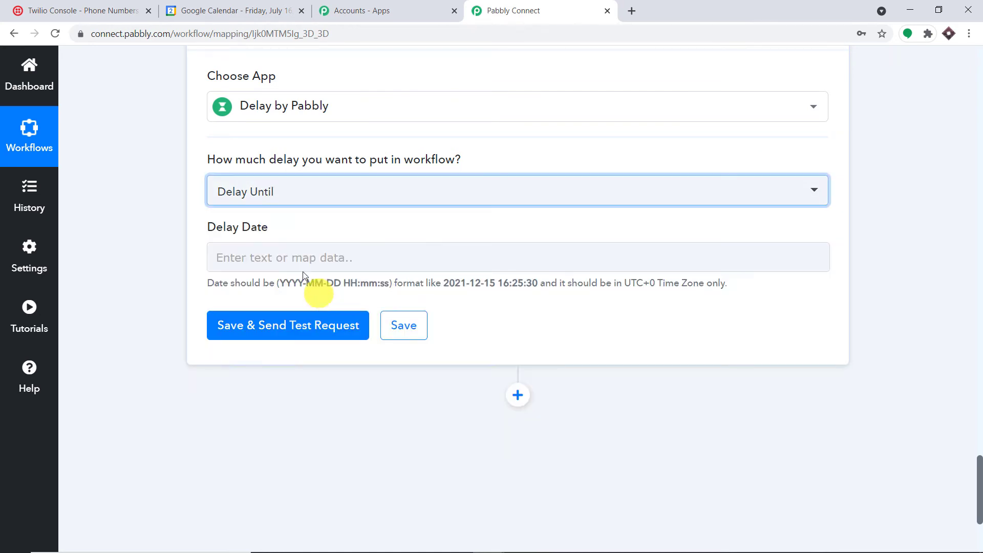
Step: Map the date formatter's Result into the Delay Date, save and test the delay, and check its response message
left_click(281, 256)
left_click(315, 477)
left_click(376, 522)
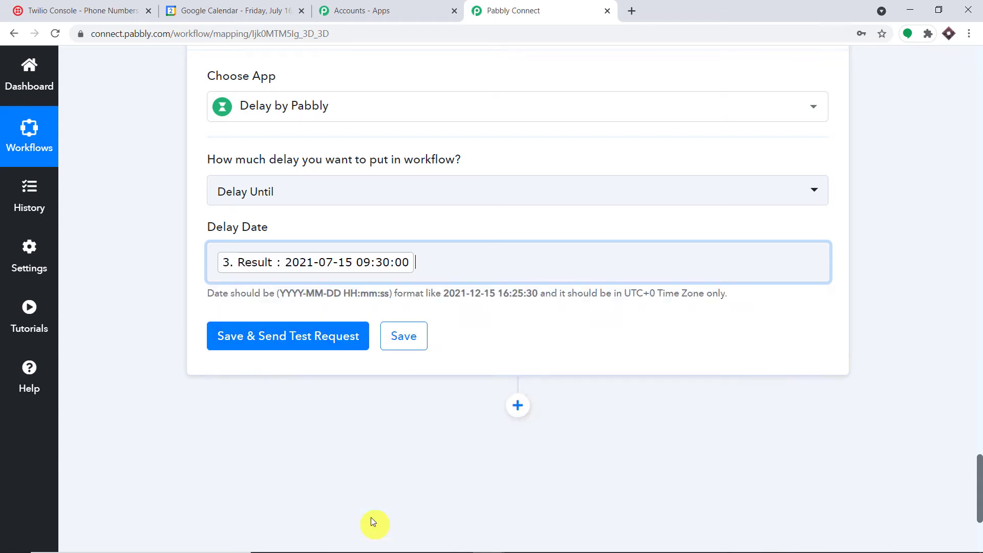
left_click(511, 224)
left_click(290, 334)
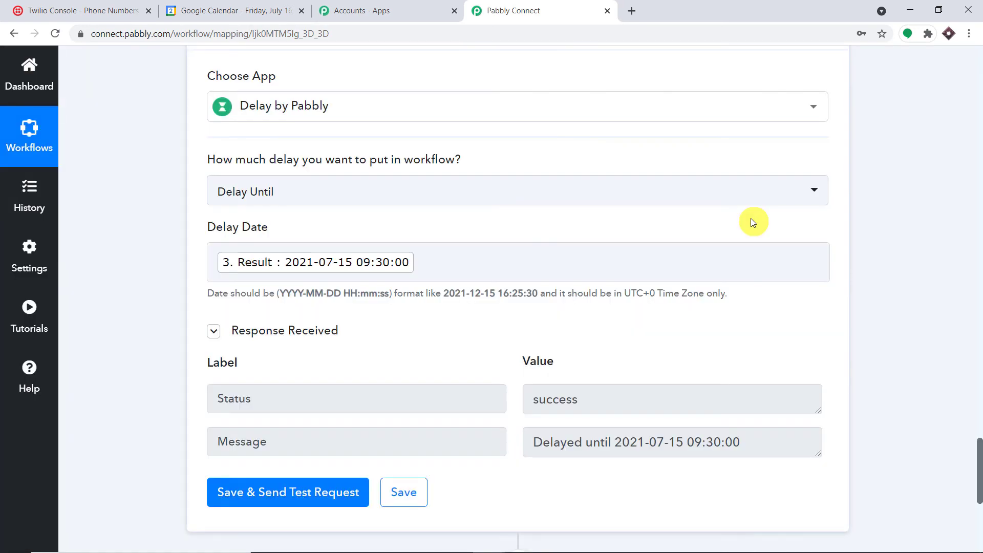
scroll(752, 222, "down", 4)
left_click_drag(779, 260, 528, 242)
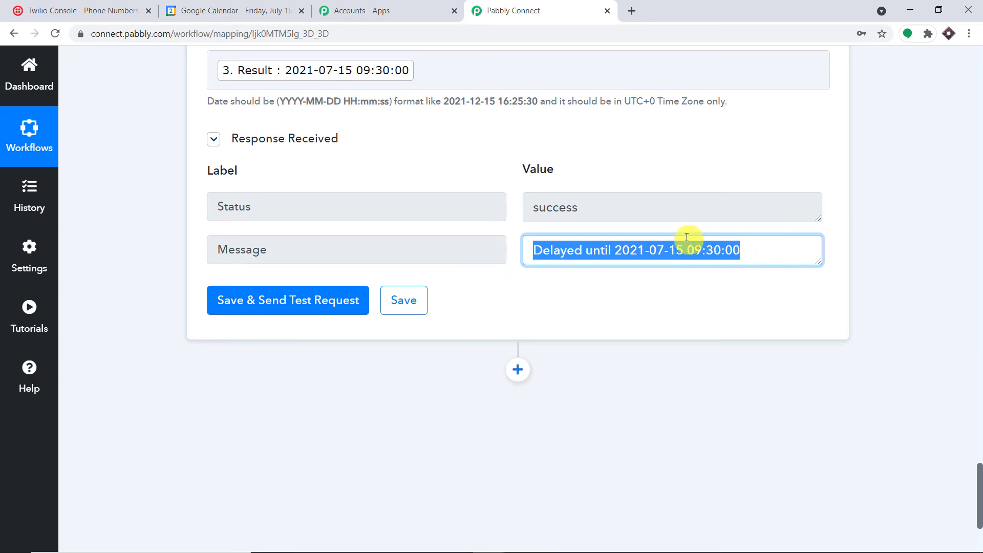
Step: Add a Twilio action after the delay with the Send SMS Message event
scroll(692, 233, "down", 4)
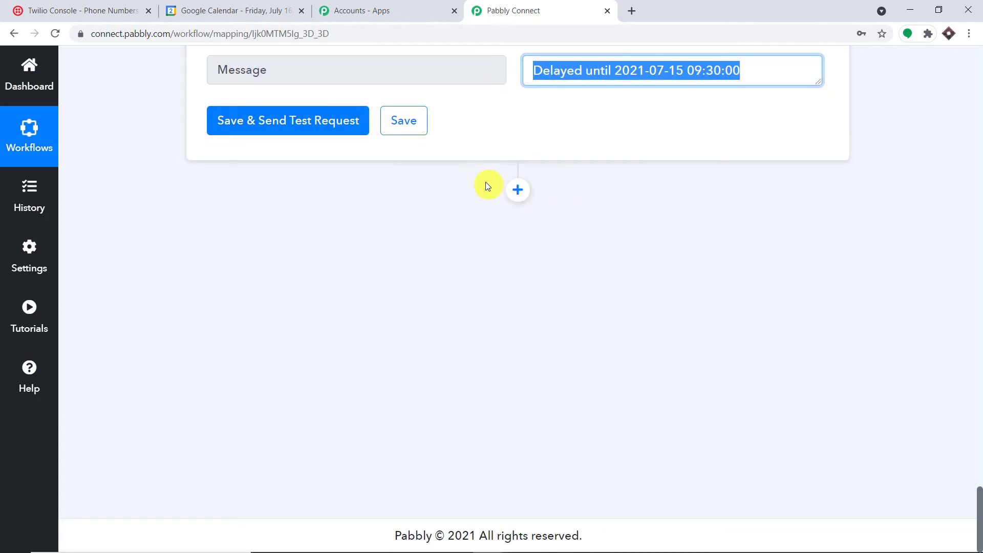
left_click(518, 191)
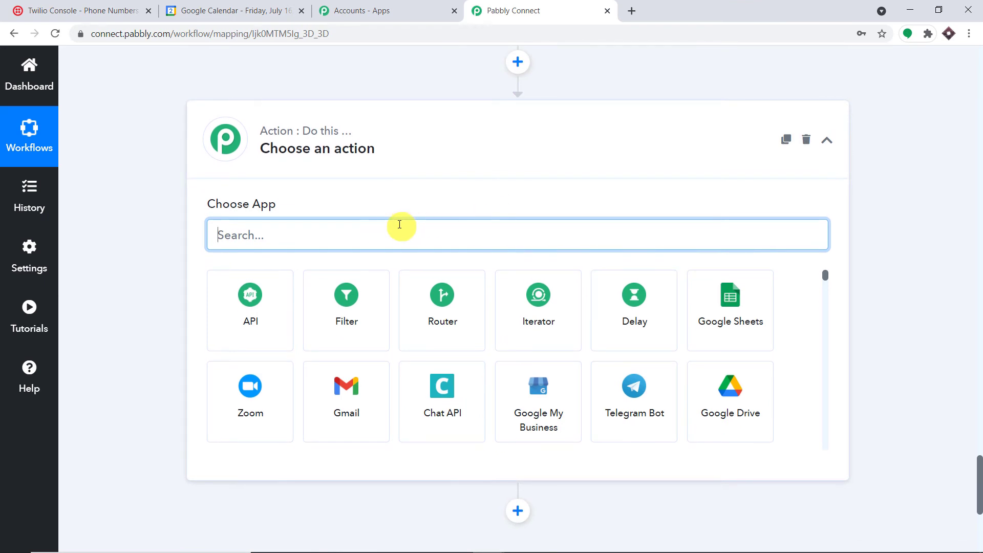
type("twil")
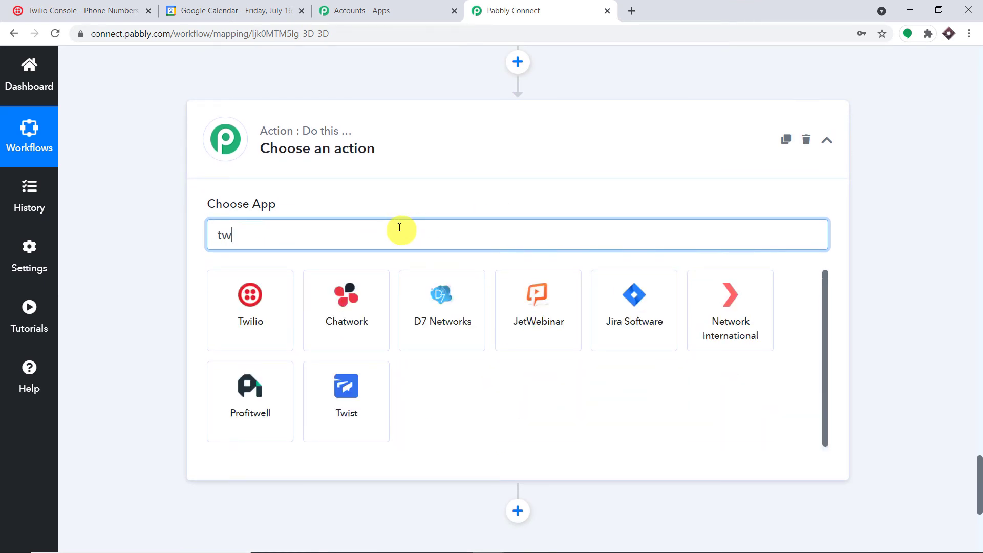
left_click(227, 290)
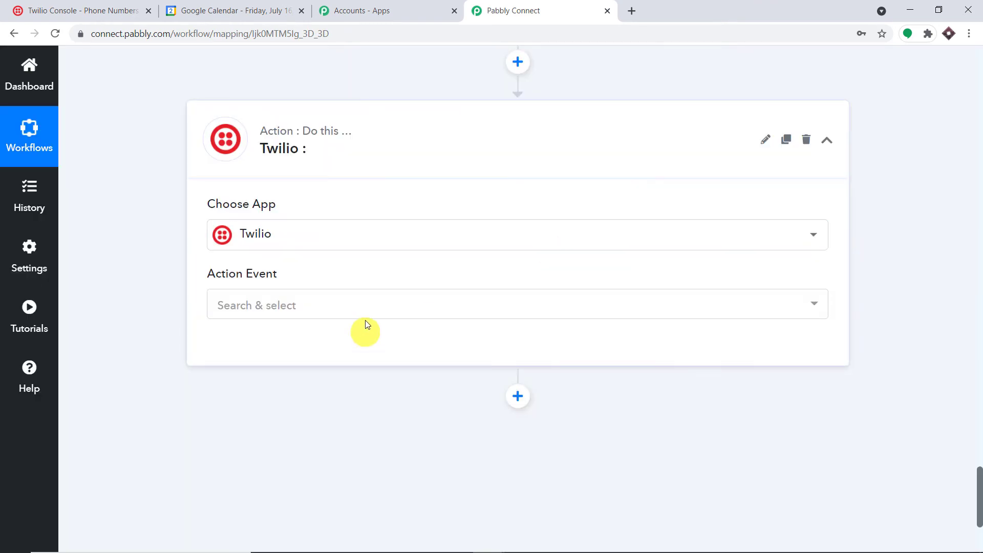
left_click(377, 305)
left_click(283, 379)
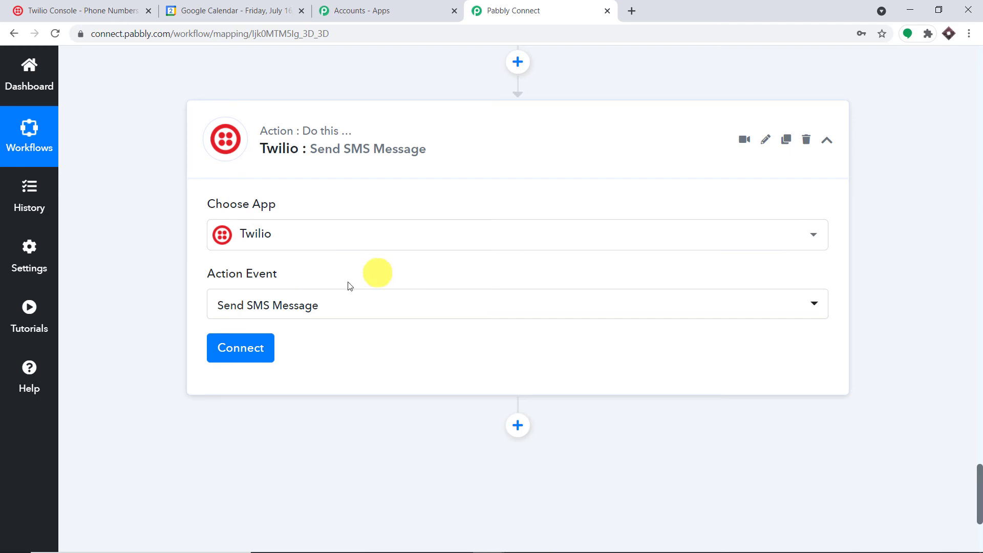
Step: Start adding a new Twilio connection and go through its Account SID and Authorization Token fields
left_click(243, 358)
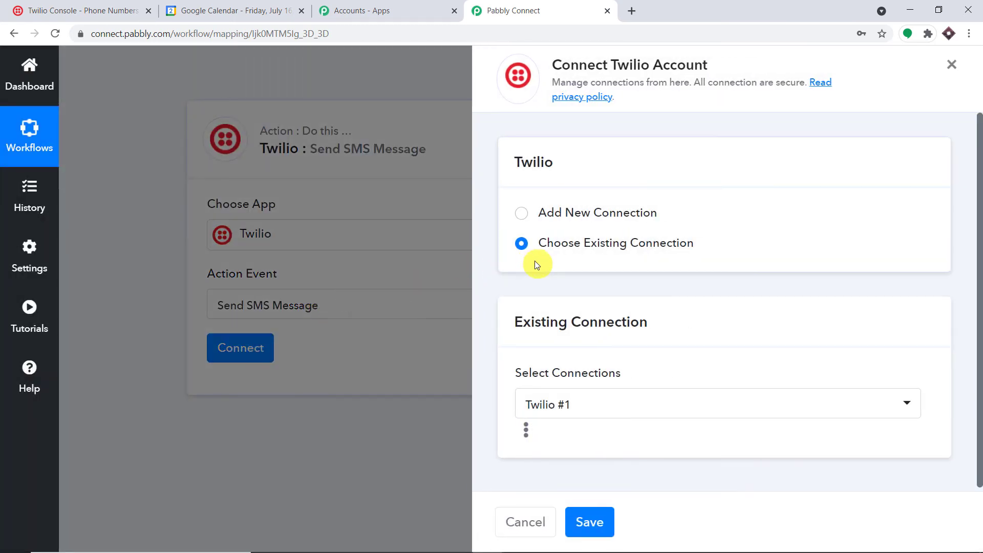
left_click(519, 216)
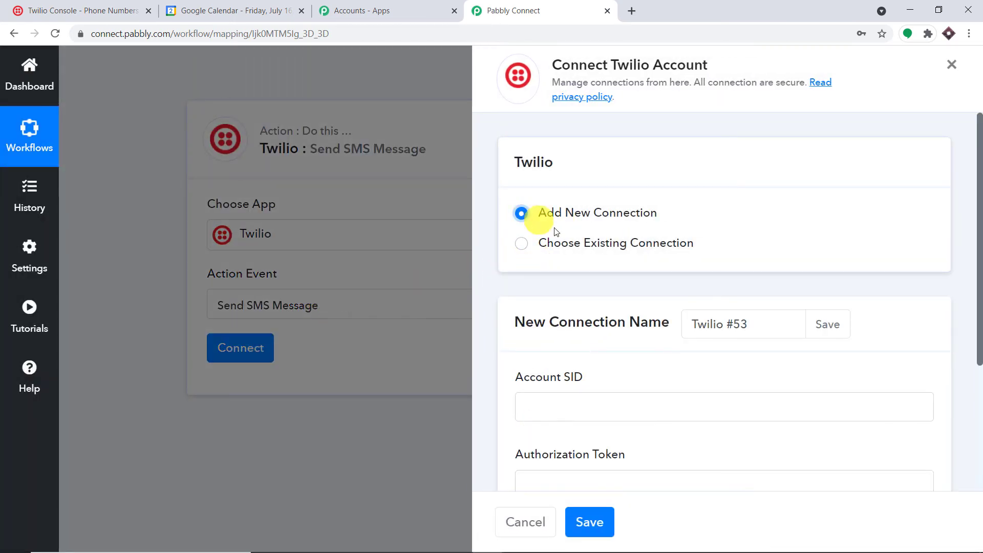
scroll(588, 251, "down", 3)
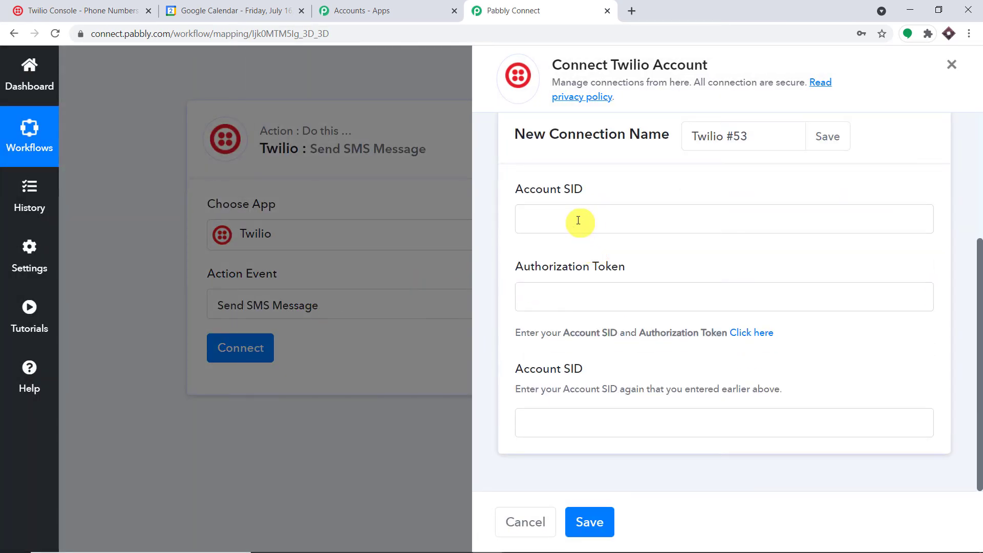
left_click(578, 220)
left_click(818, 286)
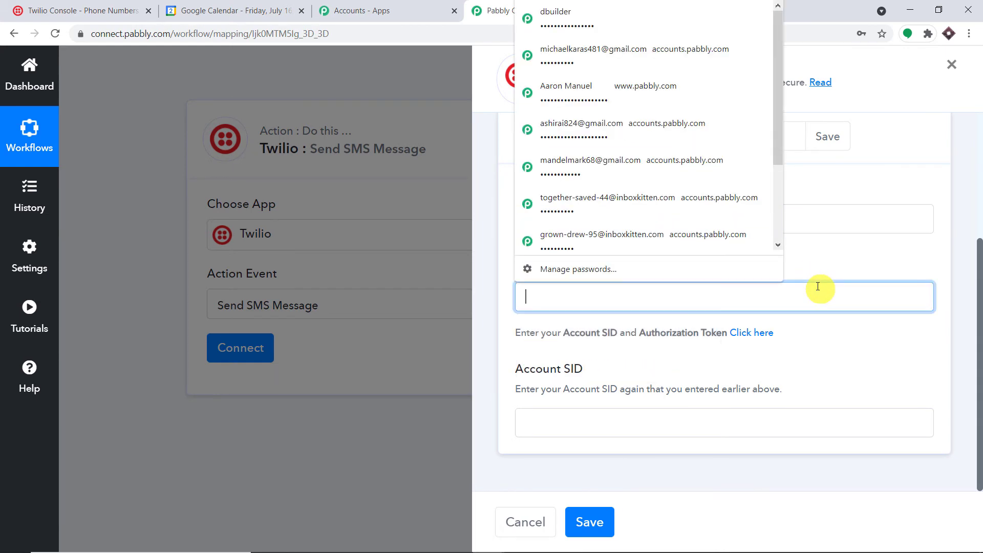
left_click(762, 412)
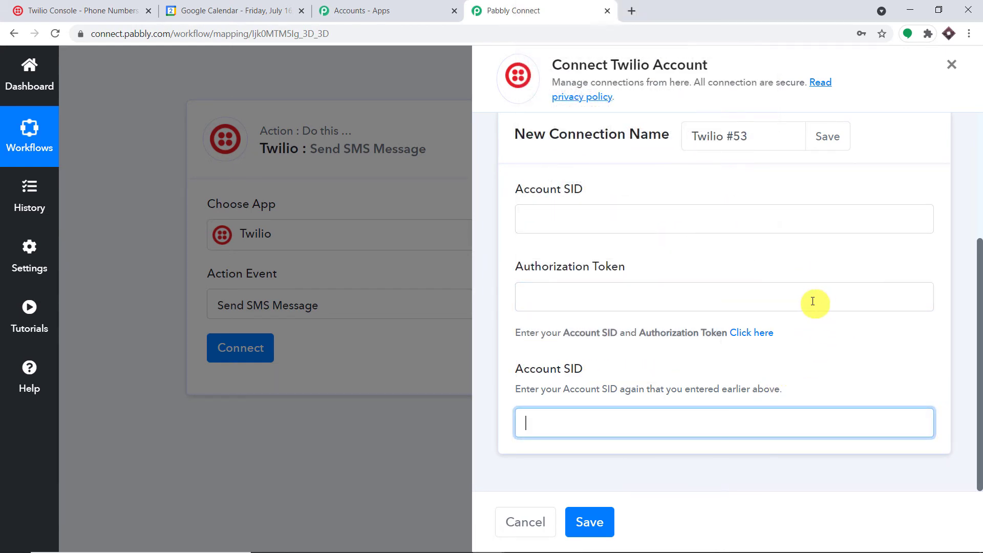
Step: Switch to the Twilio console, go to its General Settings and authenticate with the account password
left_click(47, 5)
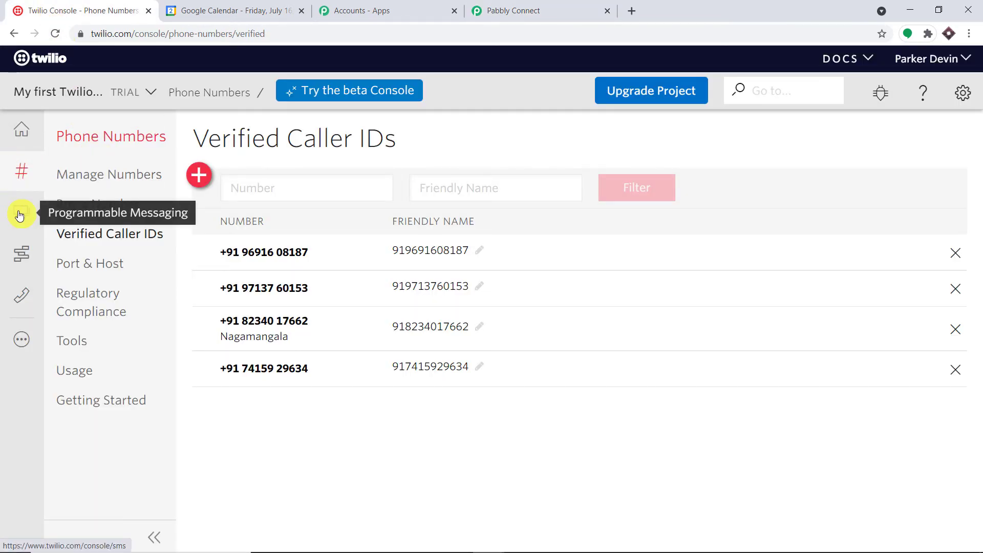
left_click(965, 97)
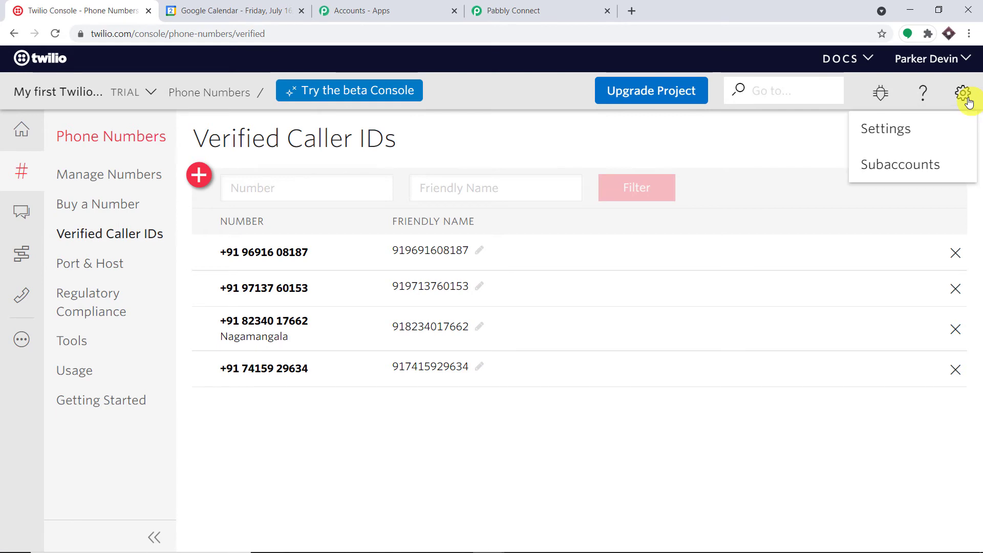
left_click(912, 126)
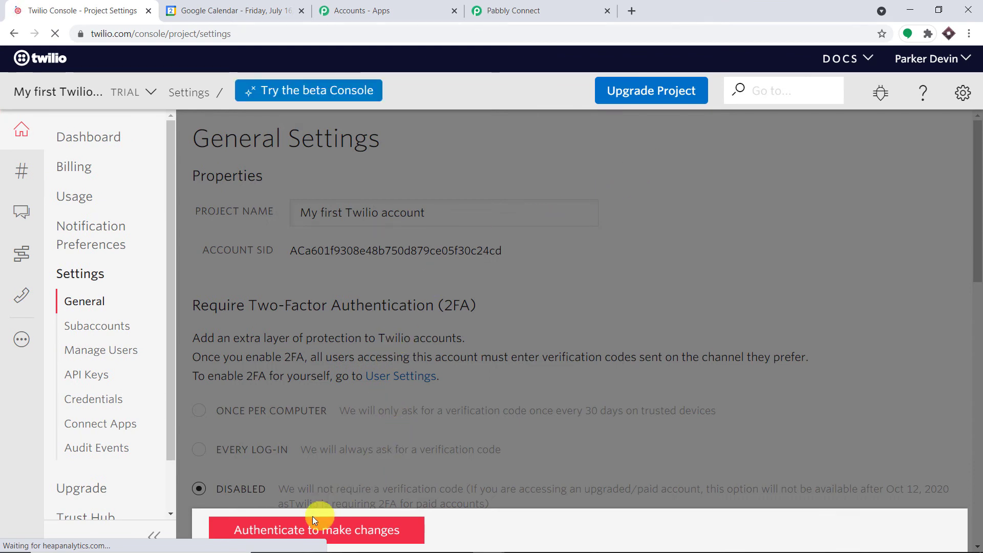
left_click(314, 533)
left_click(540, 315)
type("••")
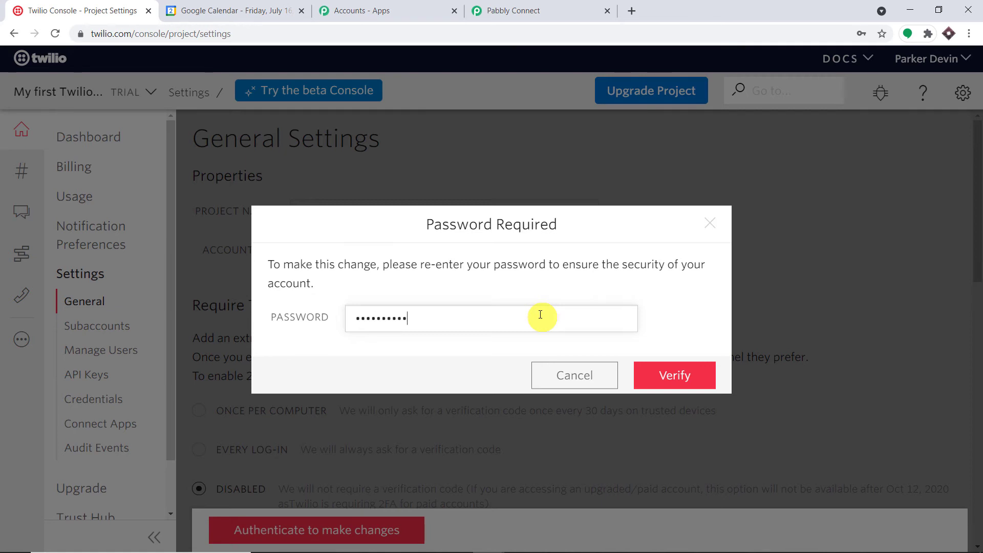
type("••••••••••")
key("Return")
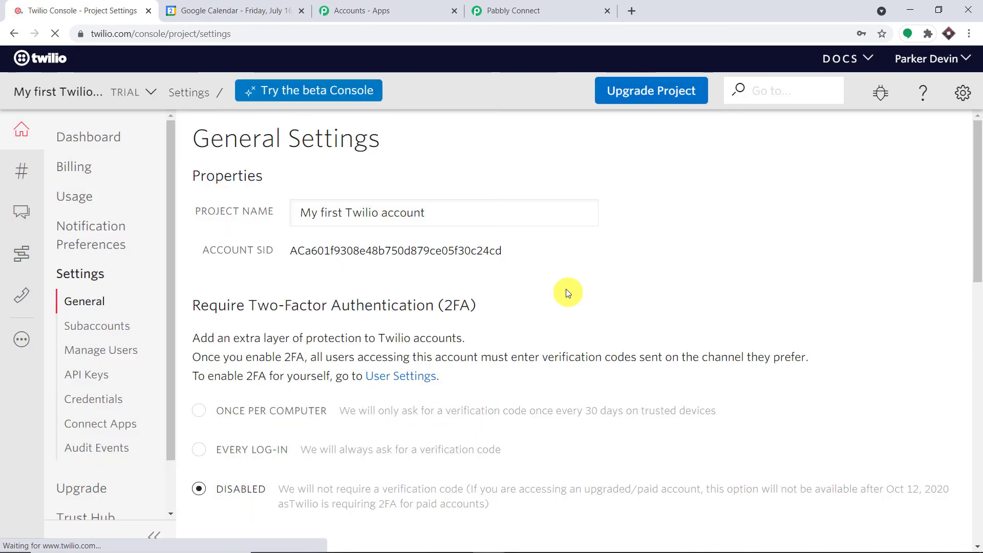
Step: Copy the Account SID from the LIVE Credentials in Twilio's API Credentials section
scroll(573, 277, "down", 4)
scroll(461, 266, "down", 2)
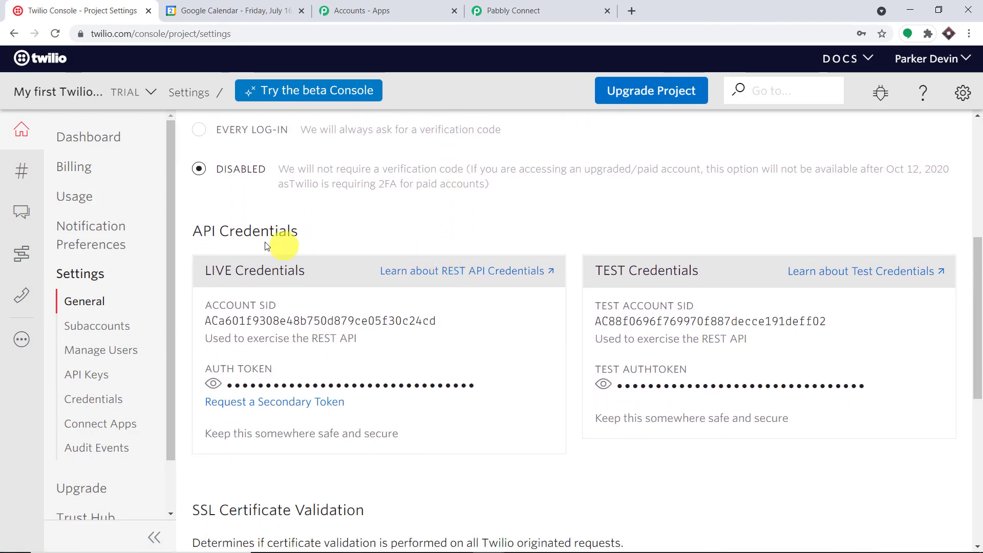
scroll(564, 215, "down", 1)
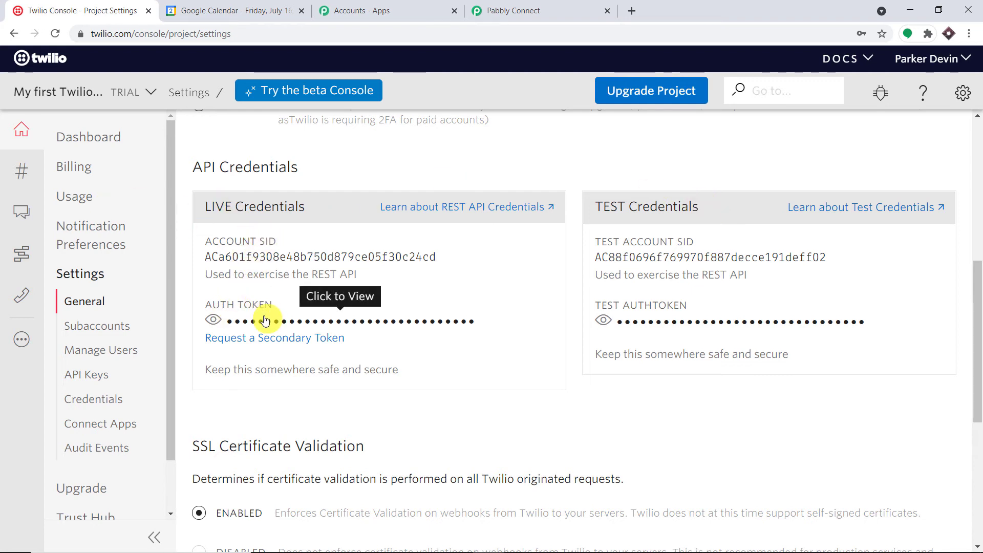
double_click(271, 255)
right_click(445, 256)
left_click(464, 261)
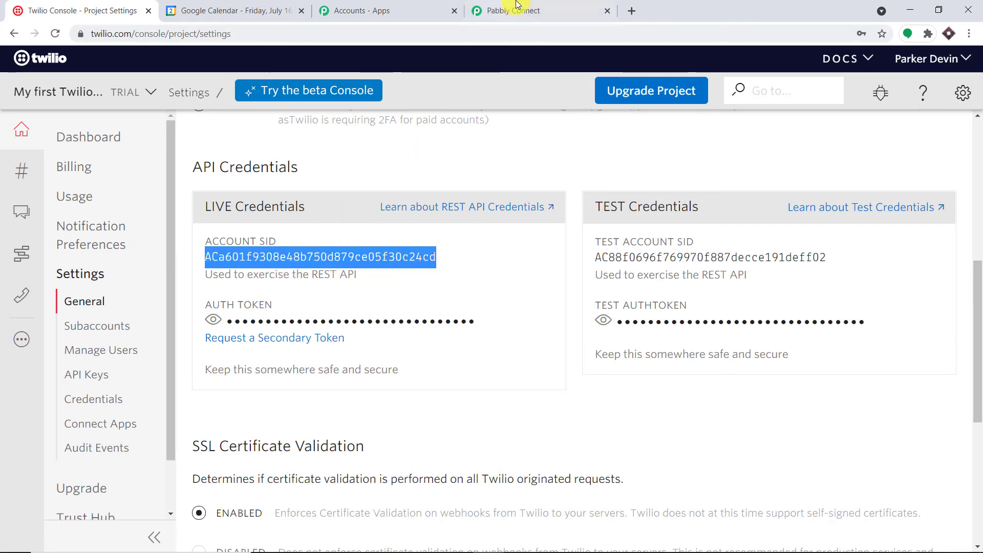
Step: Switch back to Pabbly Connect and paste the Account SID into both Account SID fields of the new Twilio connection
left_click(517, 10)
left_click(566, 216)
right_click(566, 215)
left_click(568, 318)
left_click(663, 185)
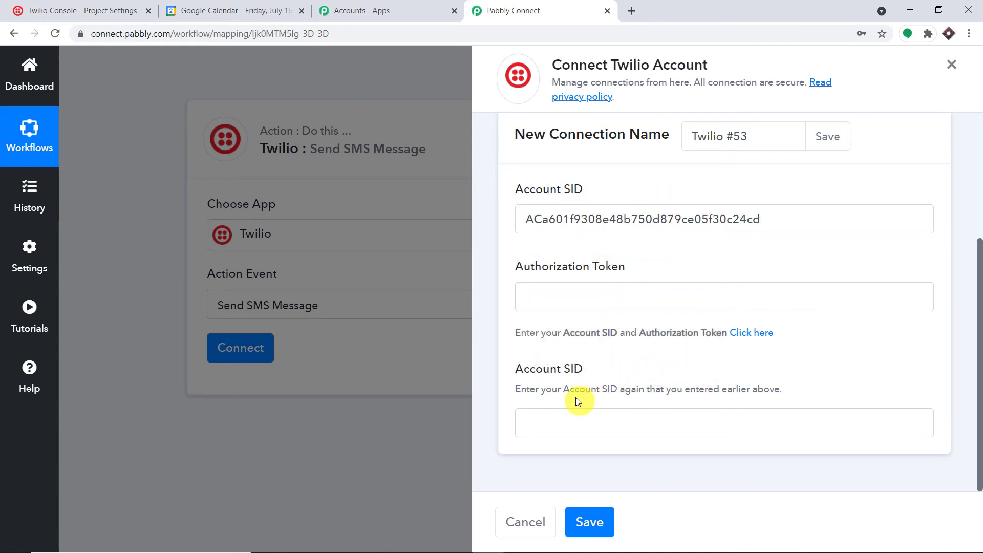
left_click(562, 431)
right_click(561, 429)
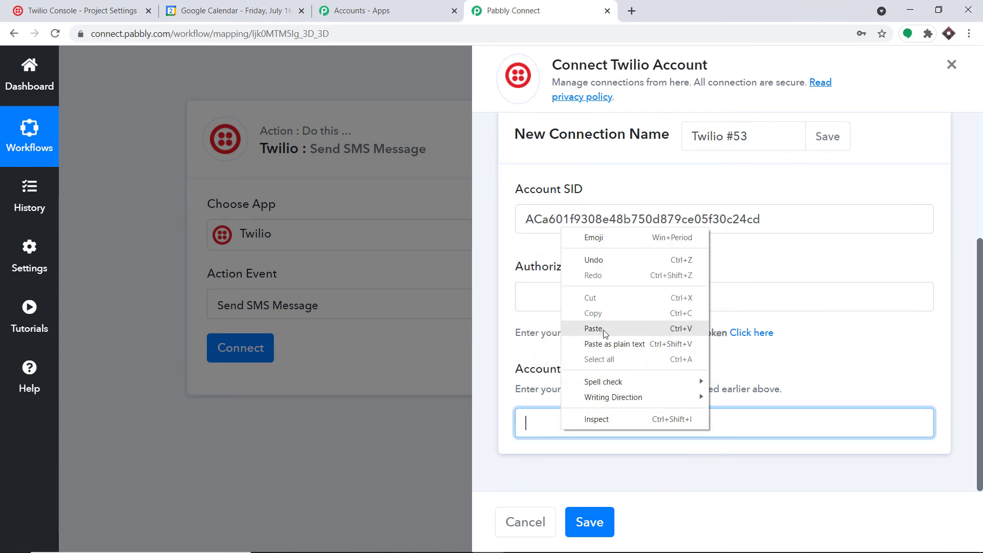
left_click(604, 323)
Step: Reveal and copy the live Auth Token in Twilio, paste it into Pabbly Connect's Authorization Token field, and save the connection
left_click(612, 294)
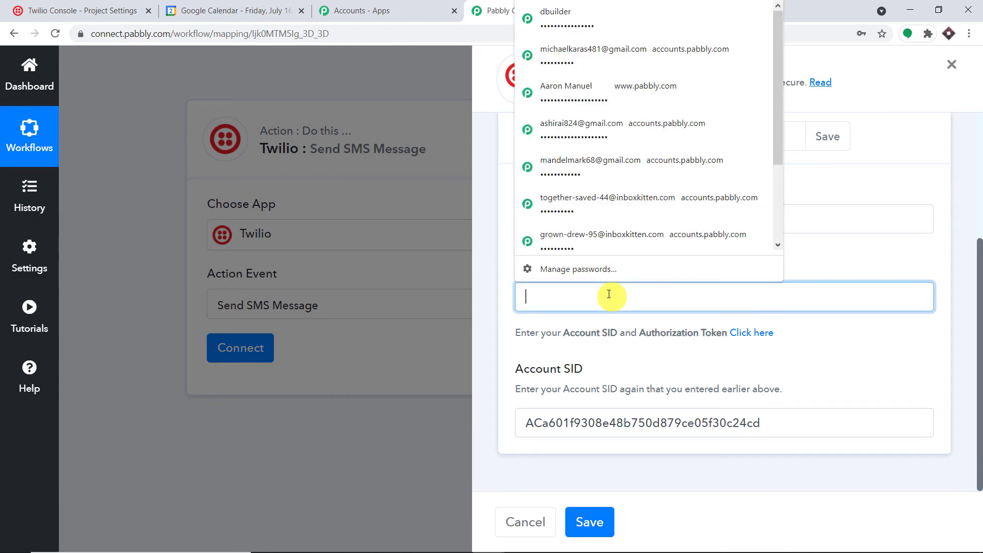
left_click(100, 5)
left_click(216, 321)
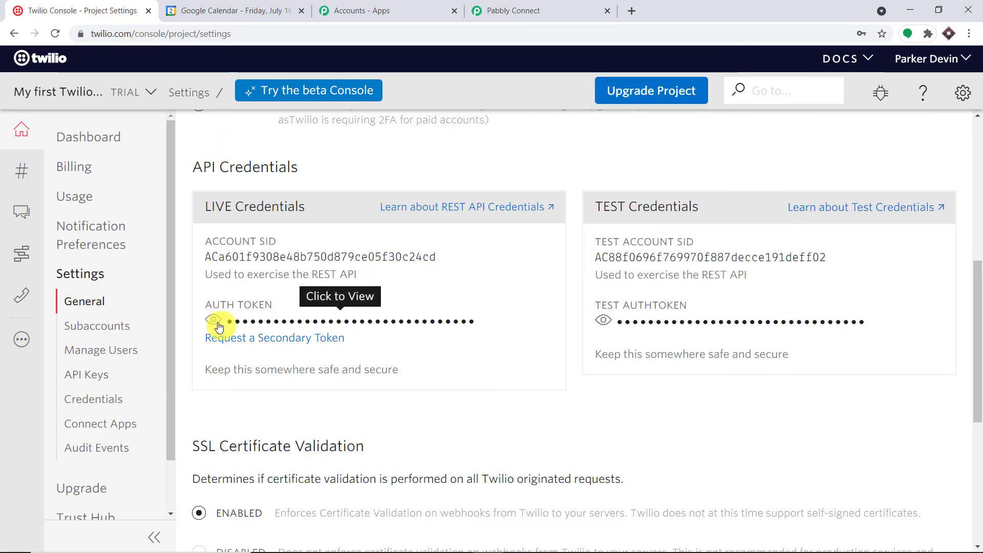
double_click(254, 325)
right_click(254, 324)
left_click(277, 334)
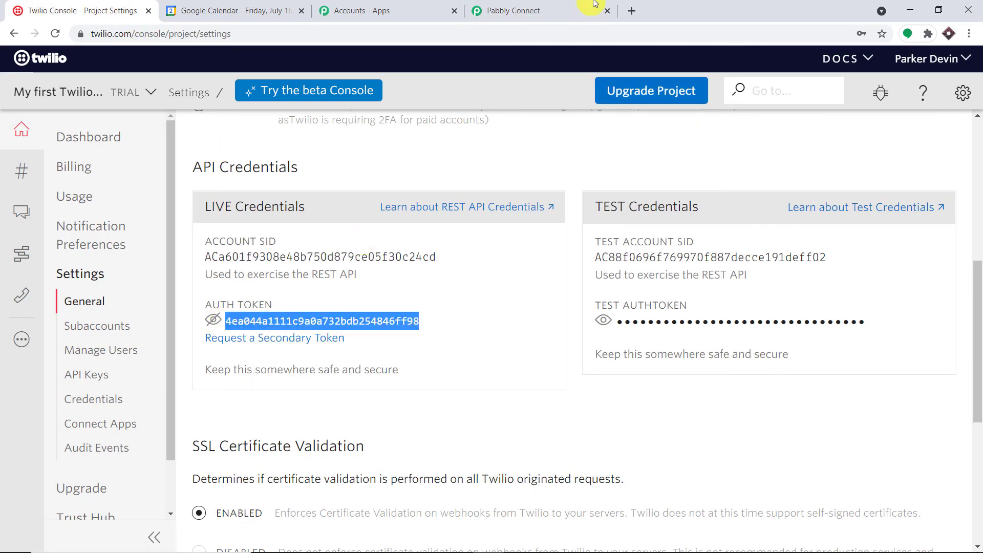
left_click(575, 10)
right_click(574, 304)
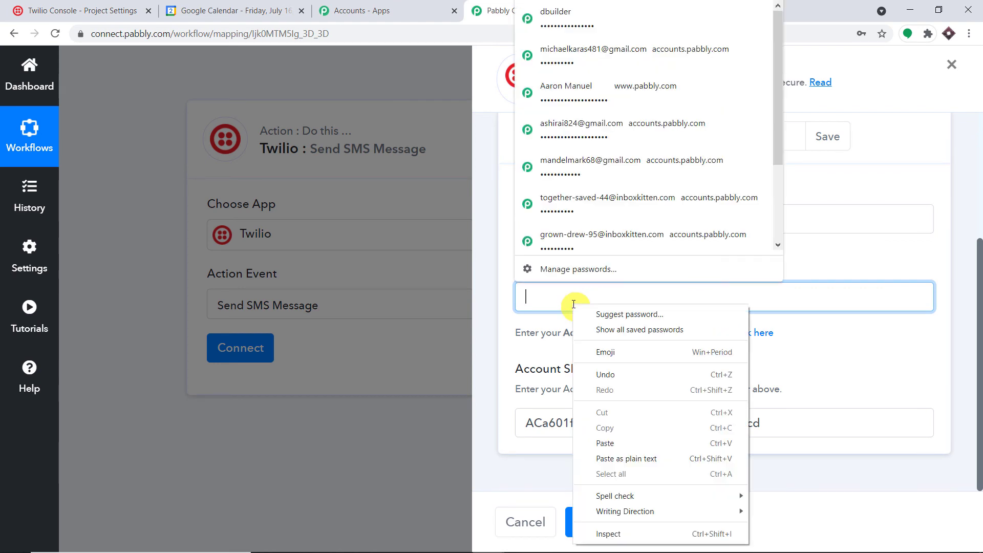
left_click(609, 441)
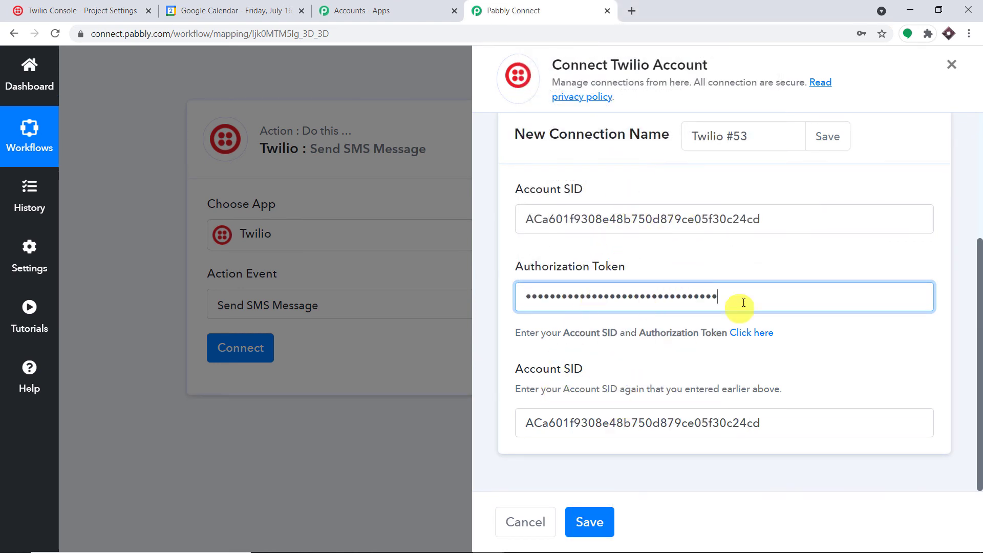
left_click(595, 523)
Step: Map the Text Formatter's Result 0 into the Recipient Number of the Twilio action
scroll(612, 306, "down", 5)
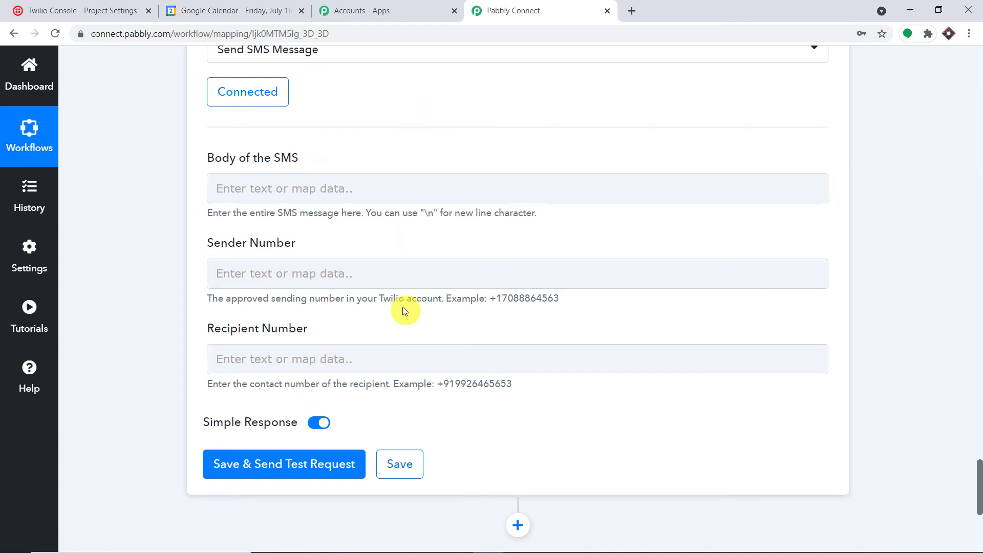
scroll(370, 206, "down", 3)
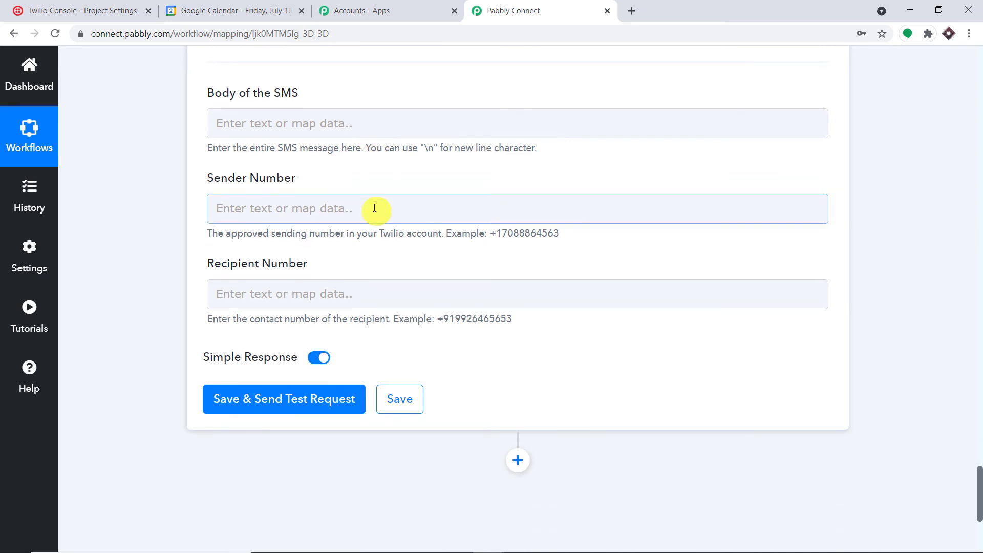
left_click(364, 224)
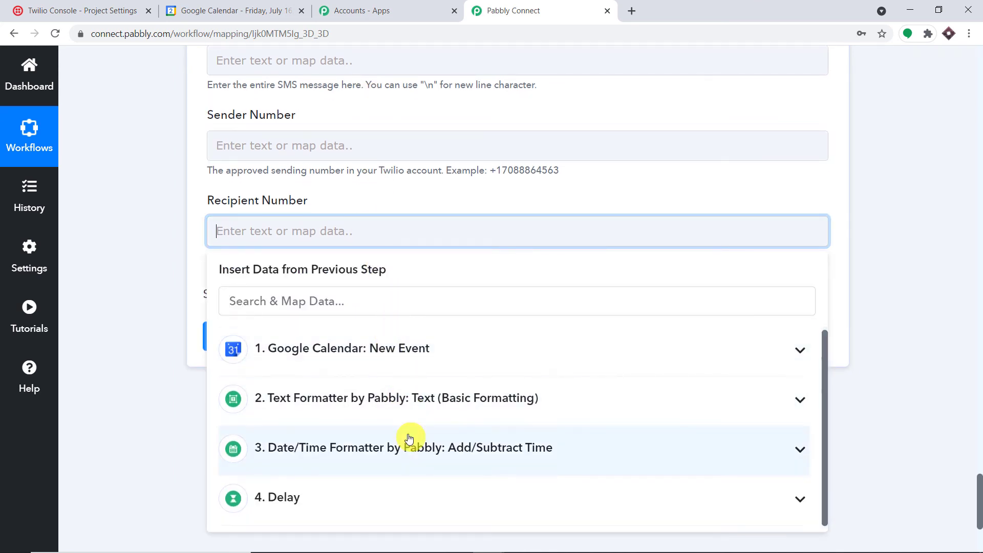
left_click(446, 408)
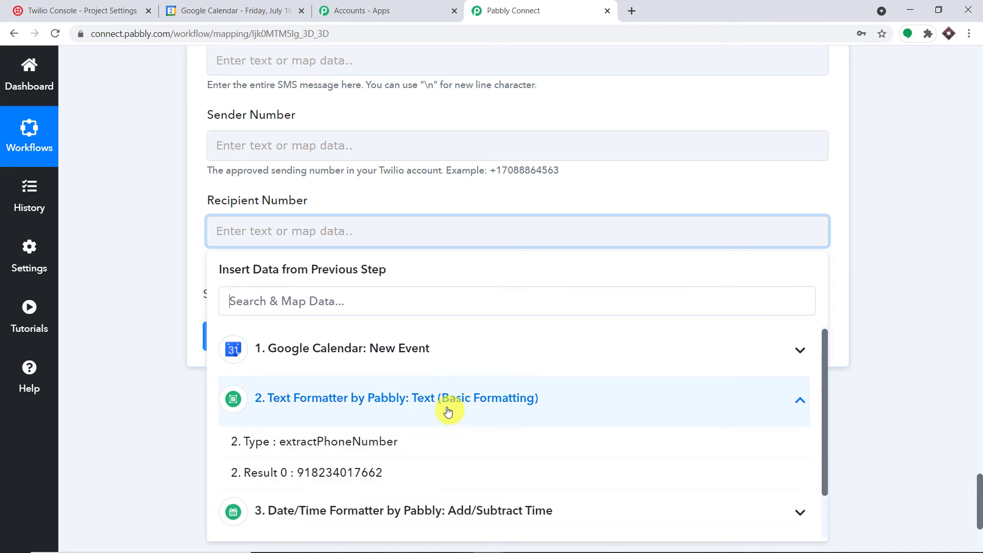
left_click(379, 472)
left_click(558, 204)
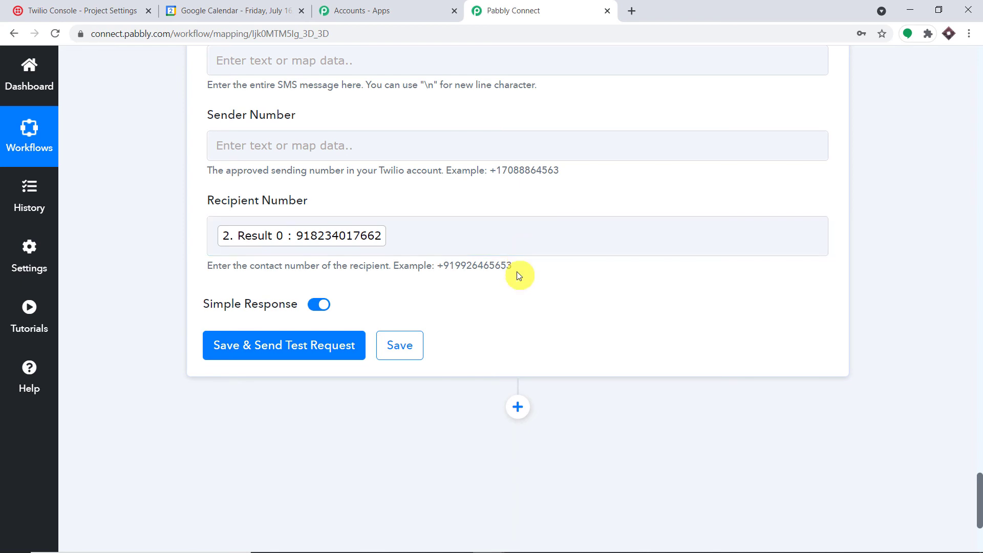
Step: Prefix the mapped Recipient Number with a plus sign, following the example format below the field
left_click_drag(514, 267, 437, 266)
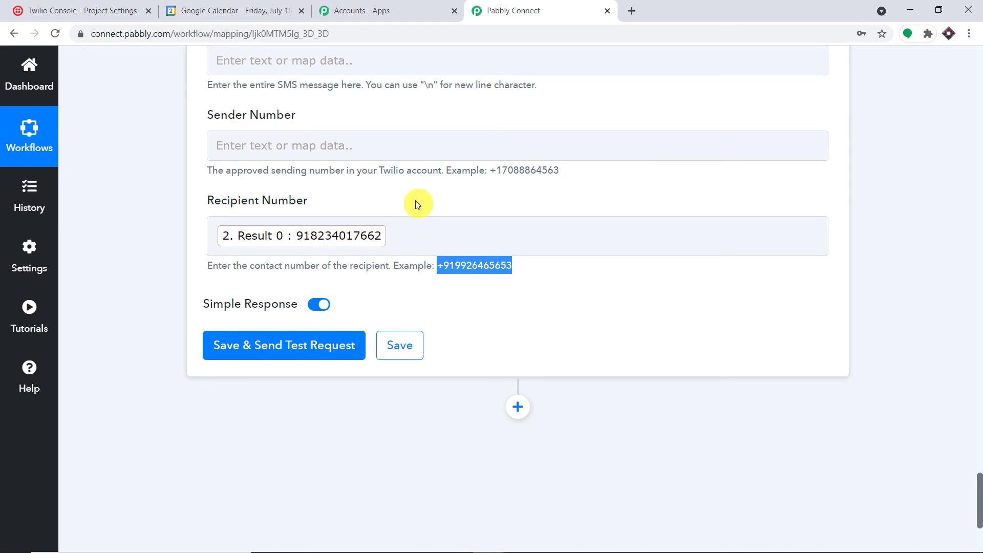
left_click(215, 236)
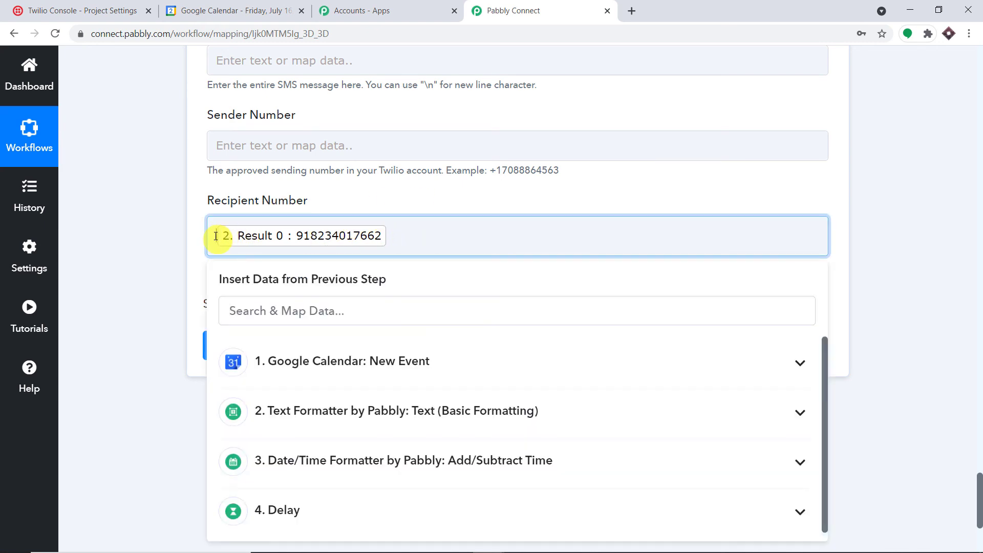
type("+")
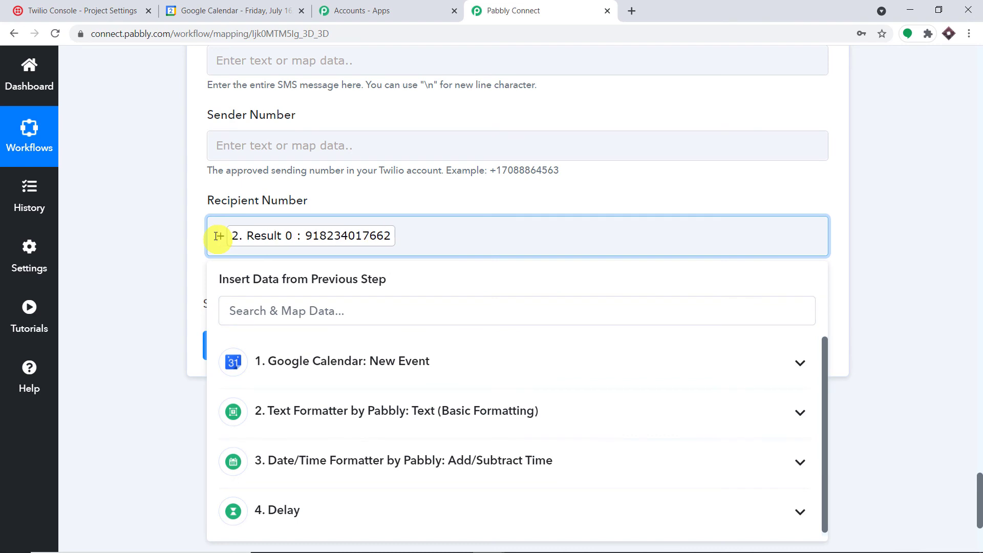
left_click(281, 217)
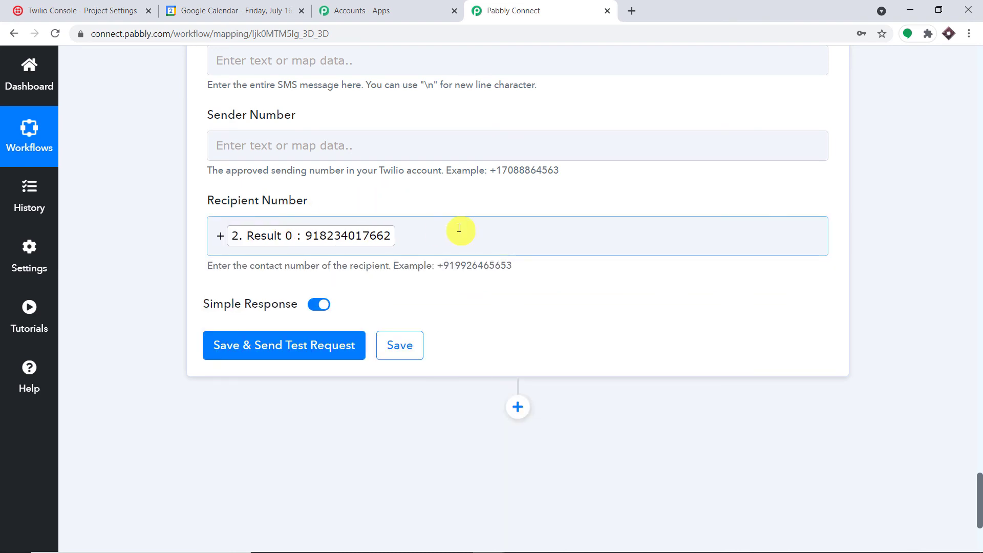
Step: Copy the active phone number from the Twilio console and paste it into Pabbly Connect's Sender Number field
left_click(343, 147)
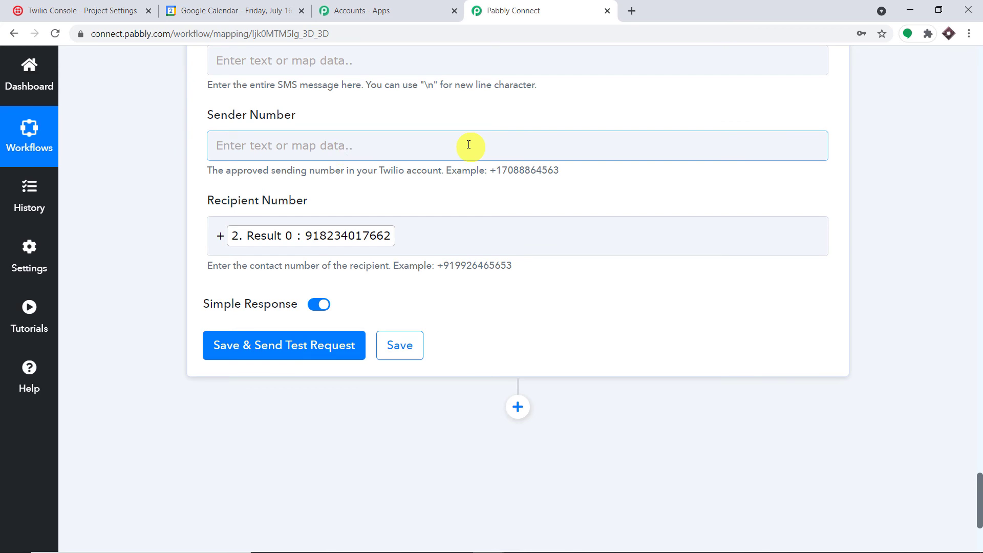
left_click(82, 10)
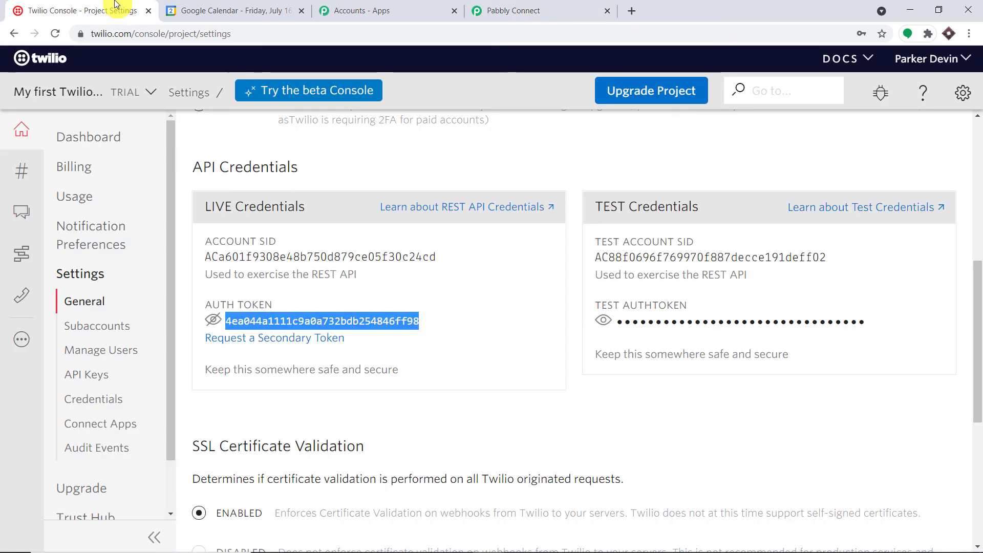
left_click(21, 170)
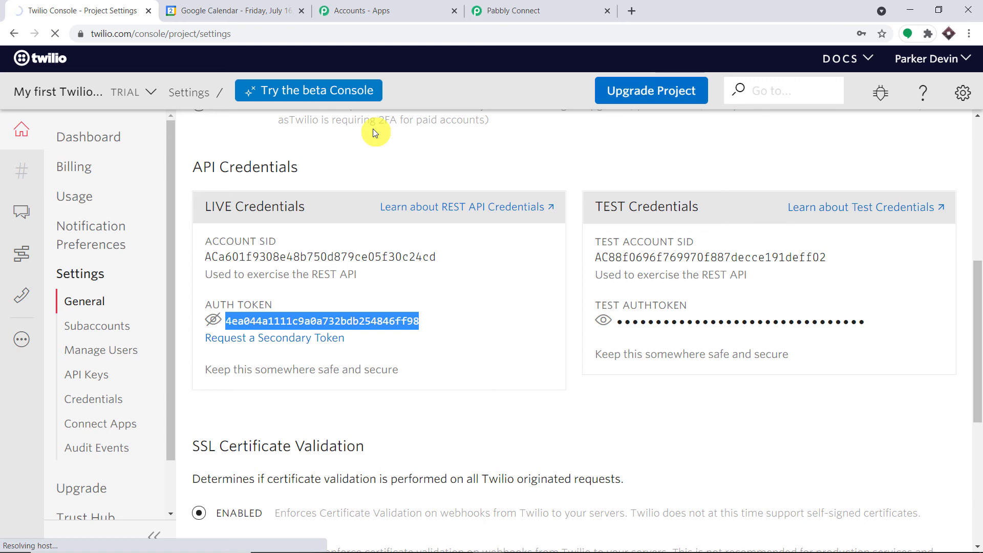
triple_click(223, 406)
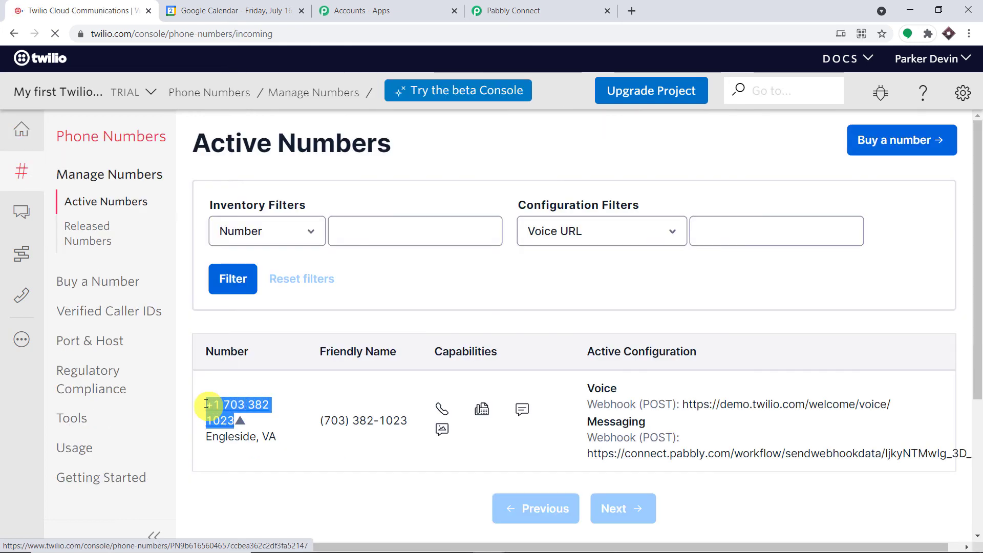
right_click(226, 405)
left_click(296, 323)
left_click(566, 6)
left_click(277, 145)
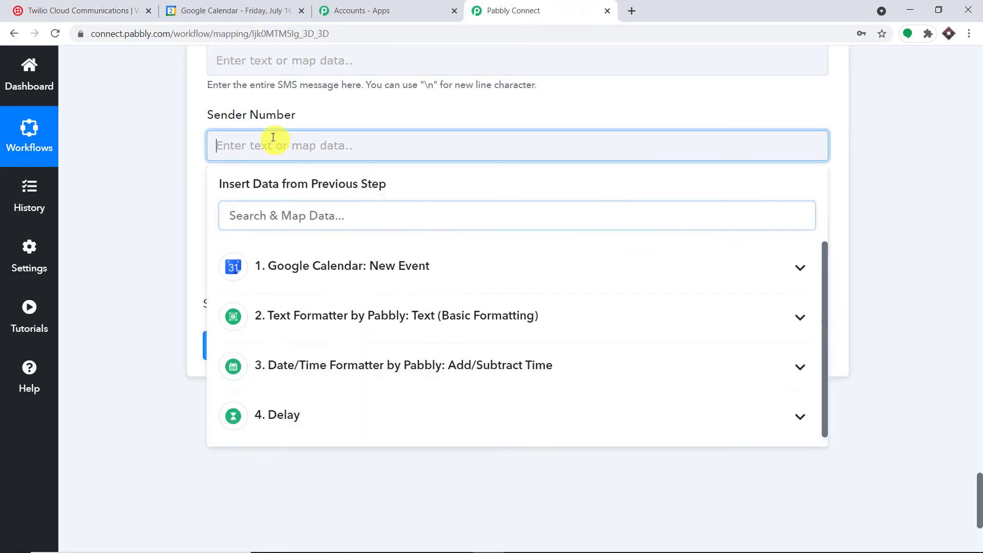
right_click(273, 138)
left_click(308, 238)
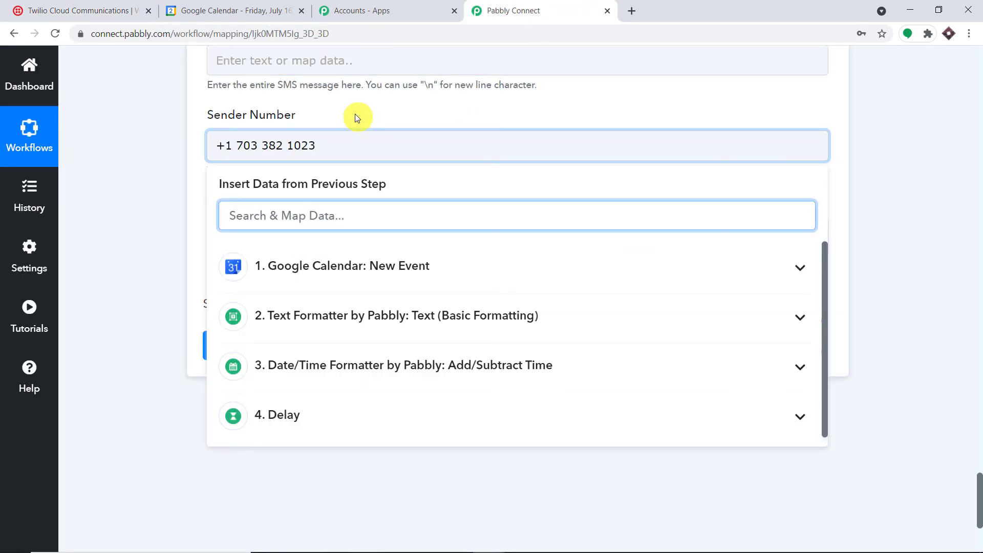
left_click(358, 117)
Step: Begin the Body of the SMS with "This is an automated reminder for the event"
scroll(394, 149, "up", 3)
left_click(320, 189)
type("Hel")
key("BackSpace")
key("BackSpace")
key("BackSpace")
type("This is an automated reminde")
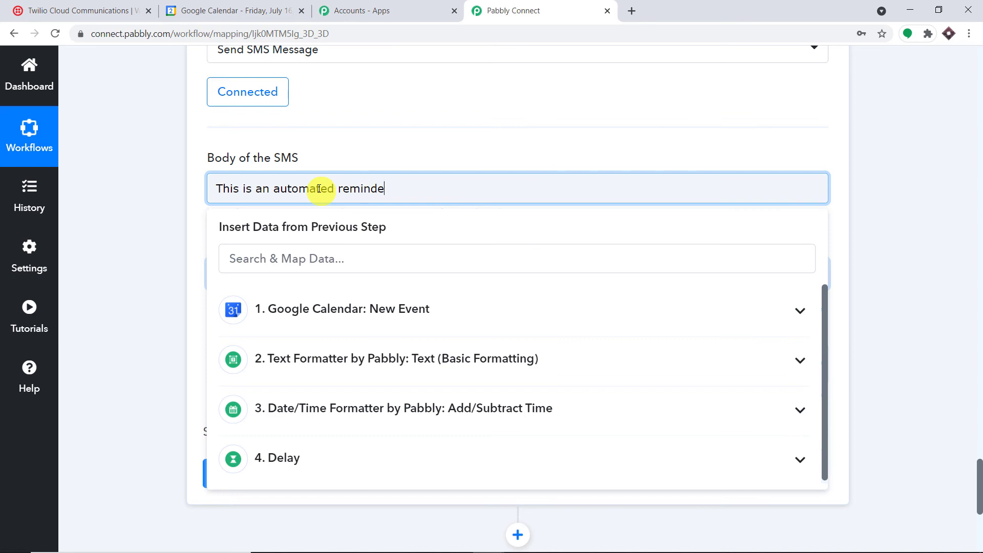
type("r for the event")
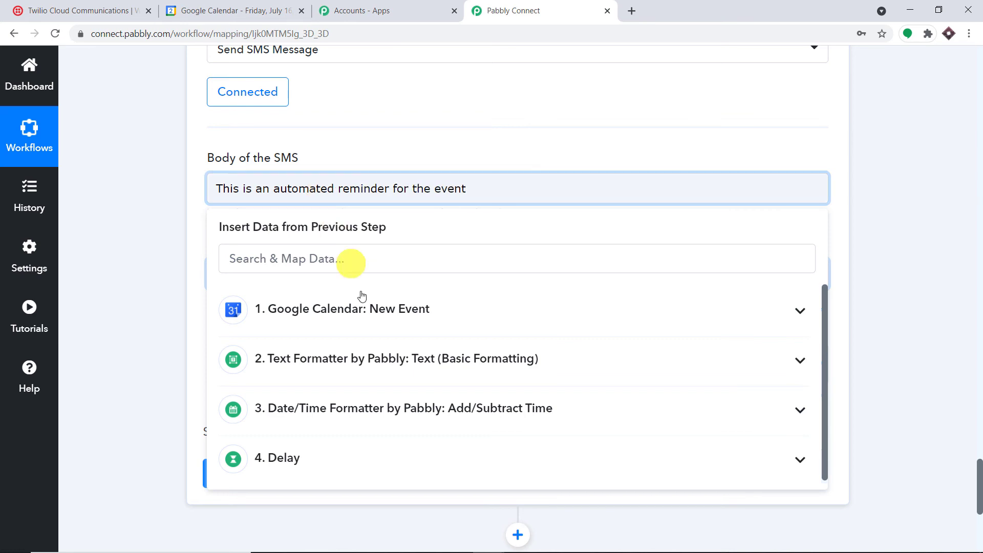
Step: Insert the Google Calendar event's Summary into the SMS body and continue the text with "scheduled on"
left_click(367, 308)
scroll(410, 327, "down", 2)
scroll(411, 337, "down", 2)
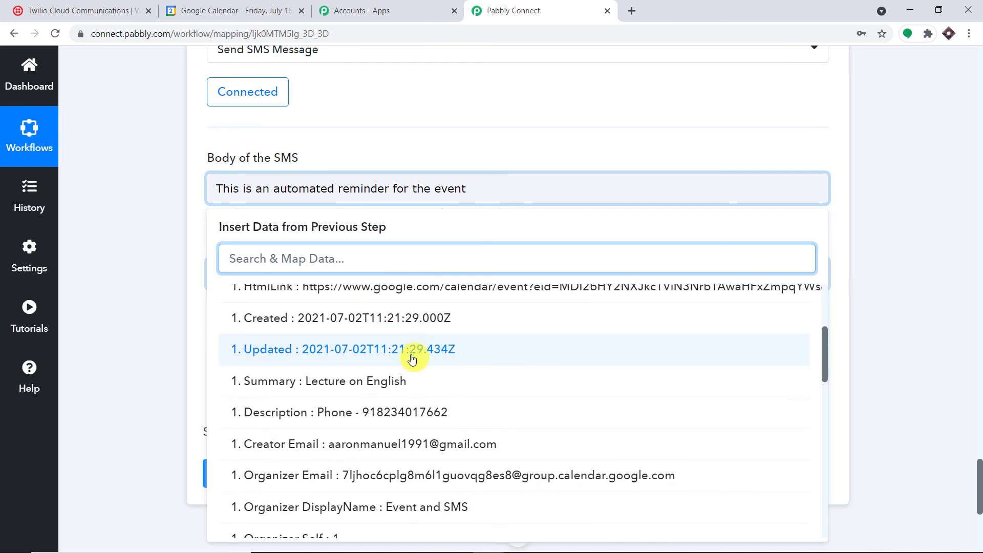
left_click(410, 321)
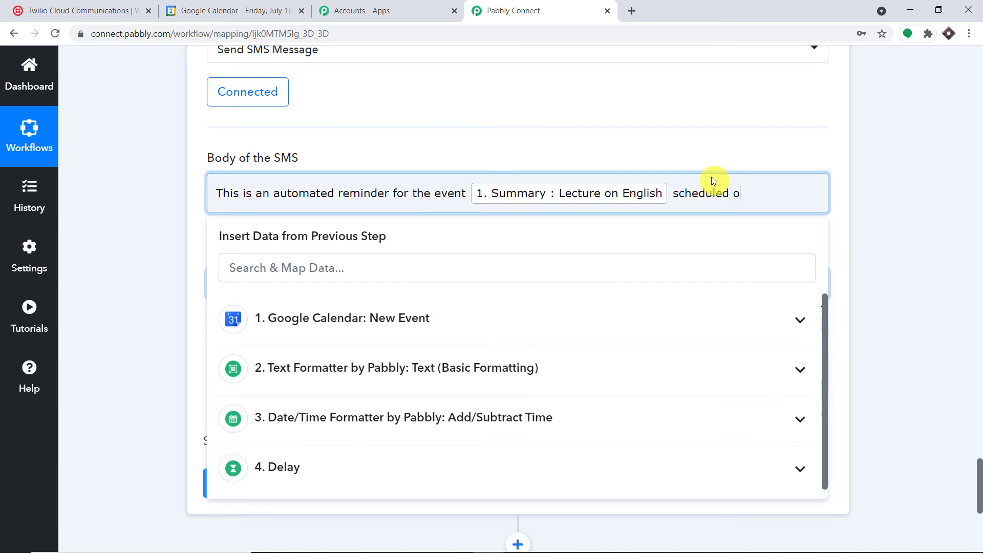
Step: Append the Google Calendar event's Start DateTime to the SMS body after "scheduled on", and save the Twilio action with a test request
left_click(332, 323)
scroll(389, 379, "down", 5)
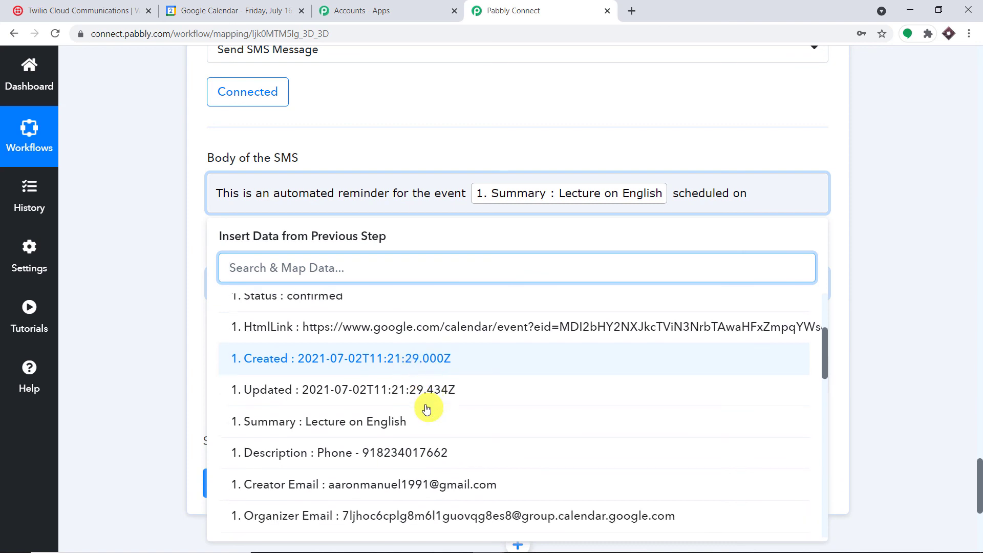
scroll(446, 410, "down", 3)
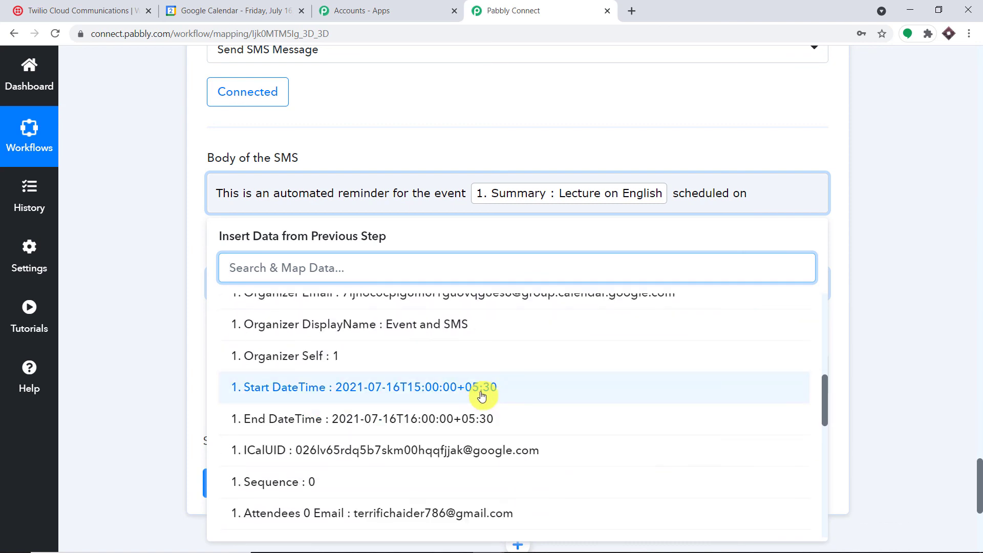
left_click(467, 389)
left_click(720, 139)
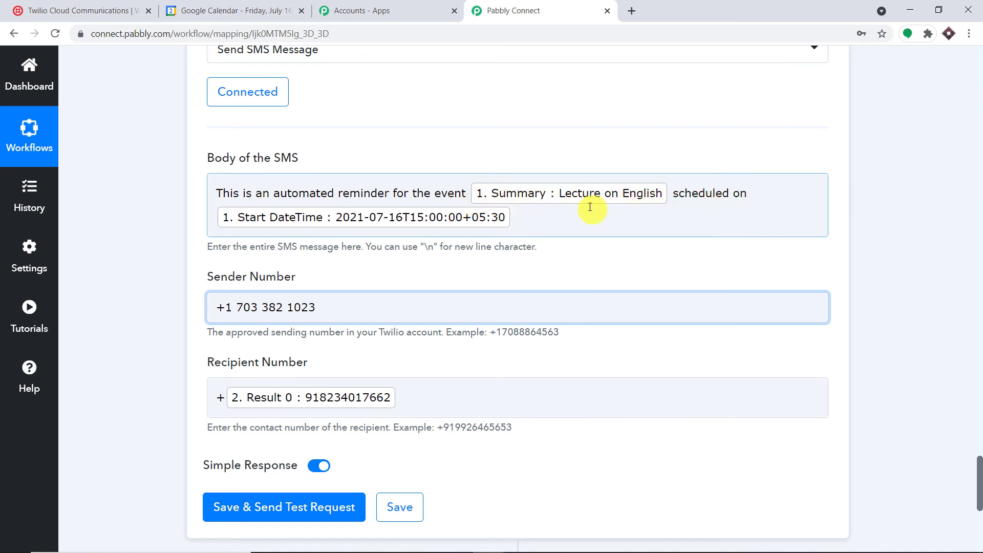
scroll(564, 205, "down", 4)
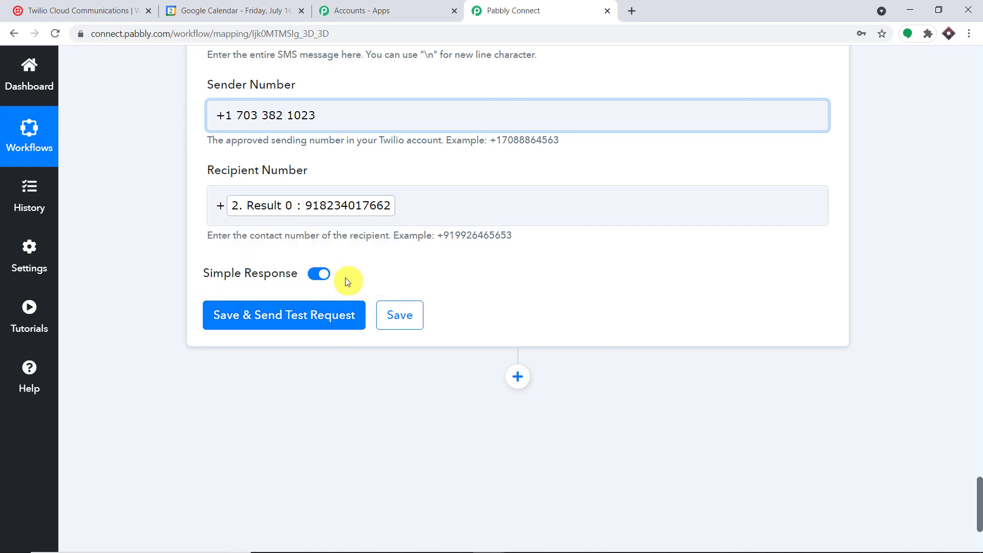
left_click(316, 319)
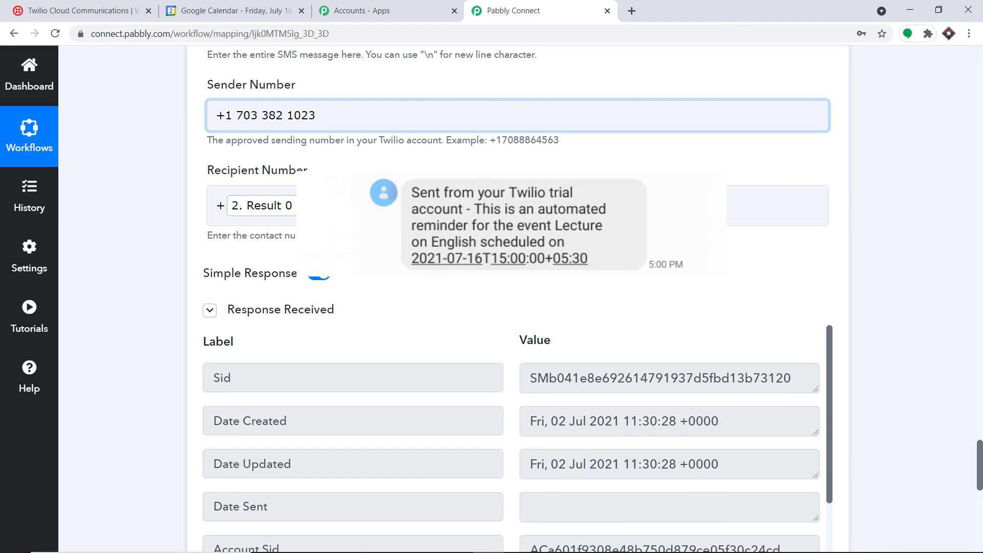
Step: Collapse the expanded Twilio, Delay by Pabbly and Date/Time Formatter action cards in the workflow
left_click(980, 275)
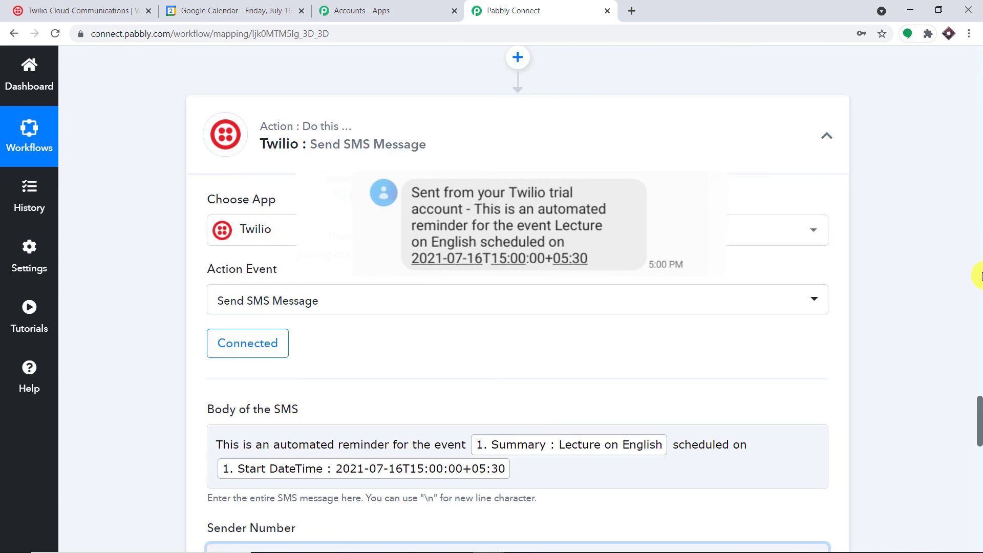
left_click(631, 135)
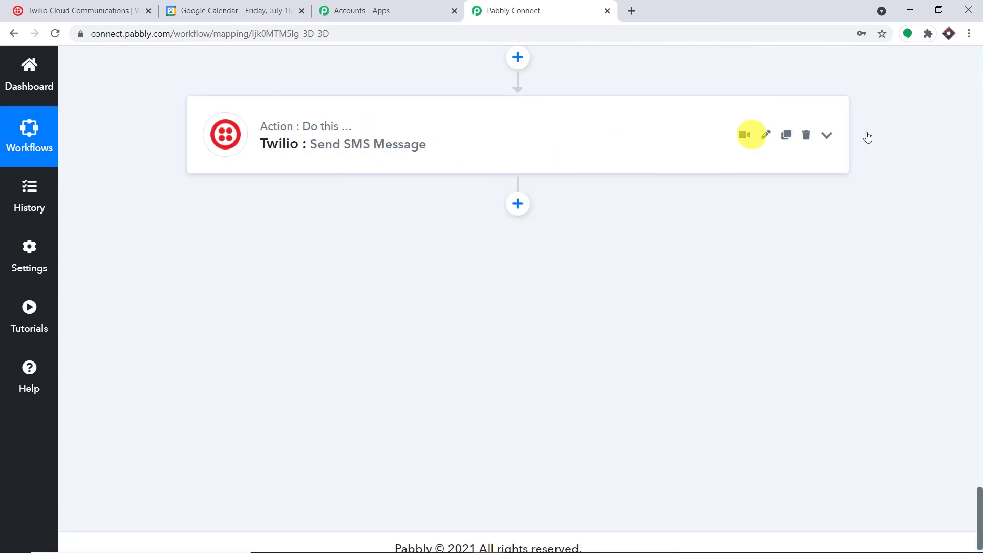
left_click(979, 149)
left_click(978, 149)
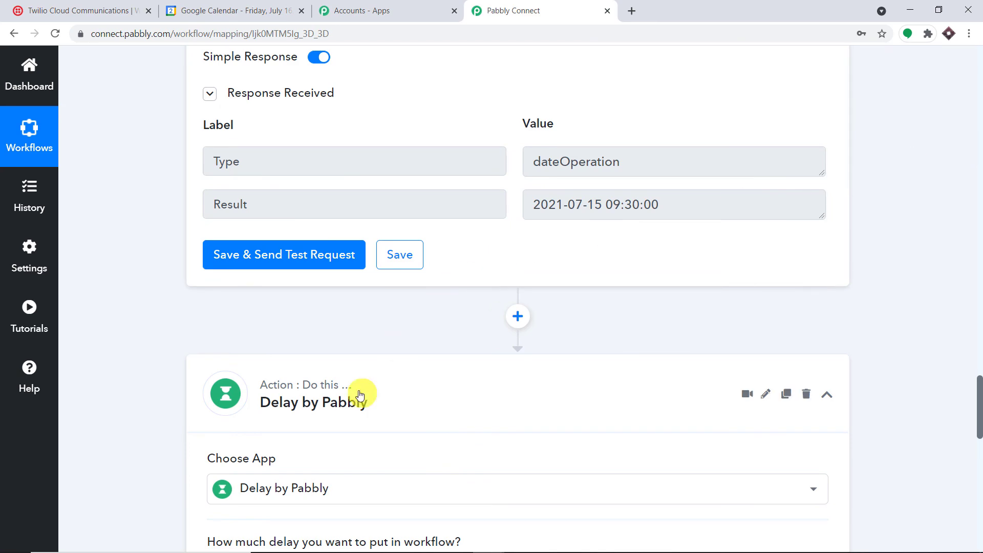
left_click(978, 221)
left_click(977, 221)
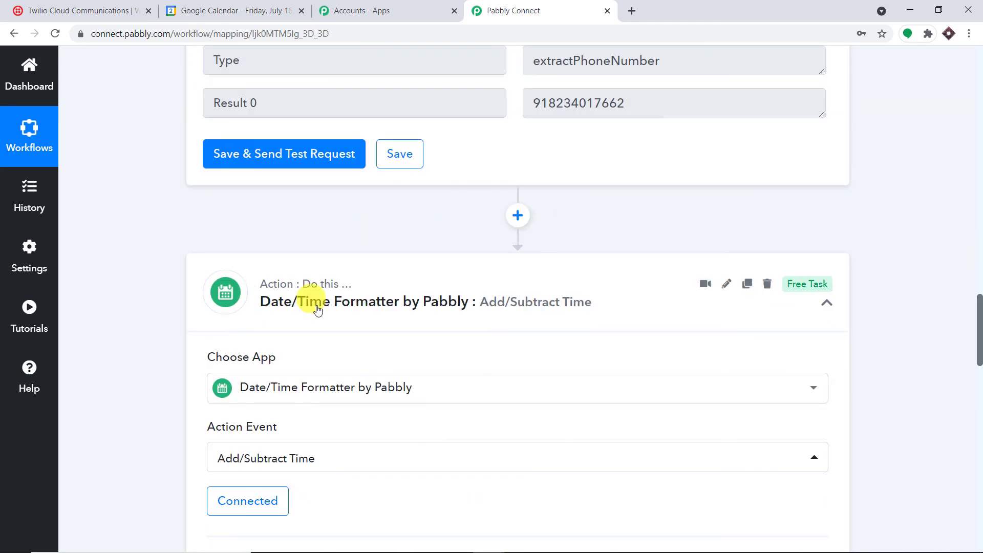
left_click(405, 293)
Step: Collapse the Text Formatter action card and the Google Calendar trigger card
left_click(979, 179)
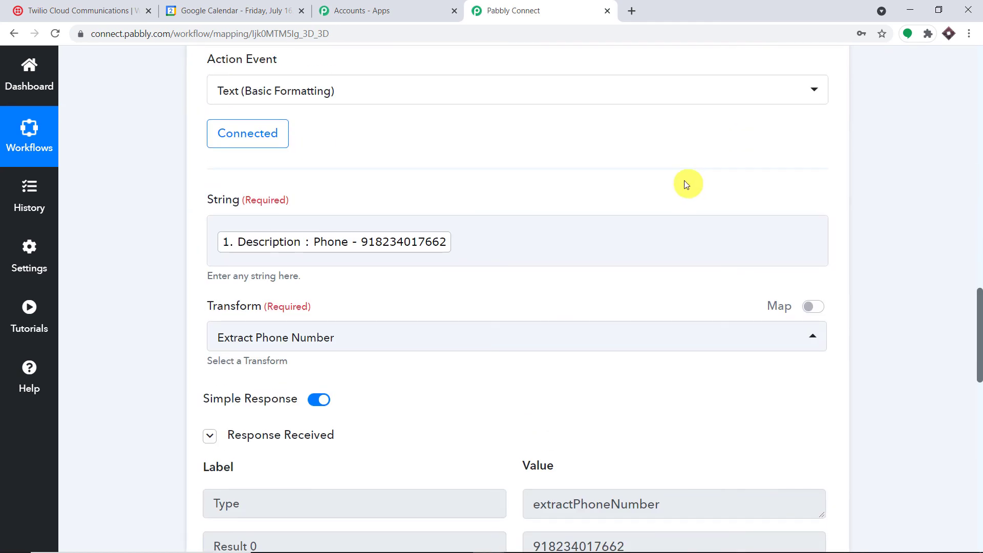
left_click(980, 176)
left_click(404, 346)
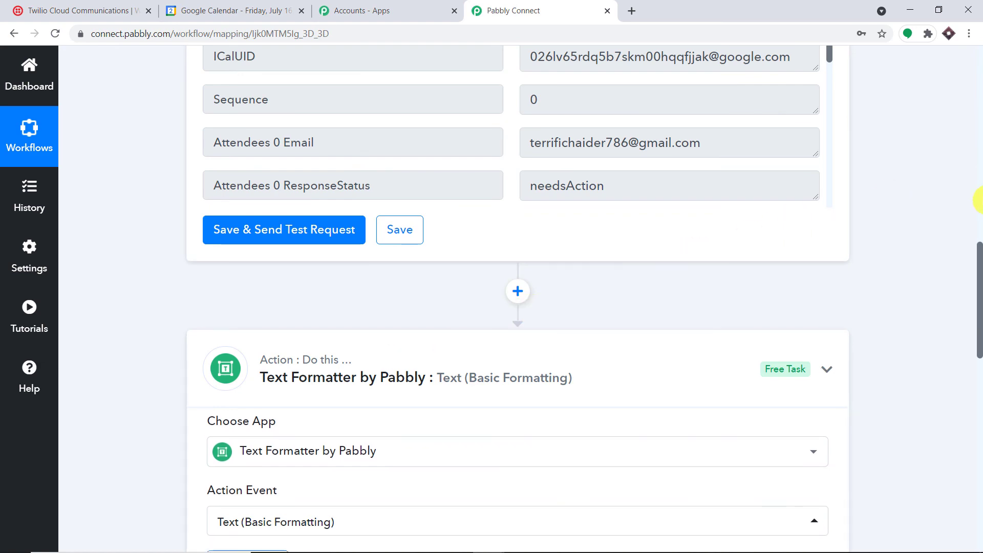
left_click(980, 205)
scroll(972, 100, "up", 5)
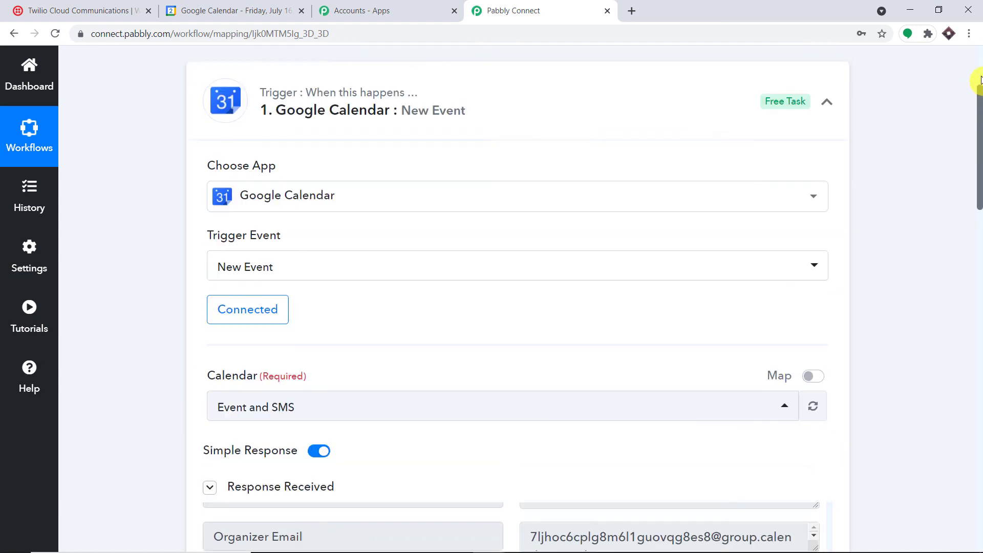
left_click(447, 175)
Step: Review the collapsed workflow sequence from the Google Calendar trigger through both formatters and the delay to the Twilio SMS action
scroll(501, 191, "down", 4)
scroll(296, 130, "up", 2)
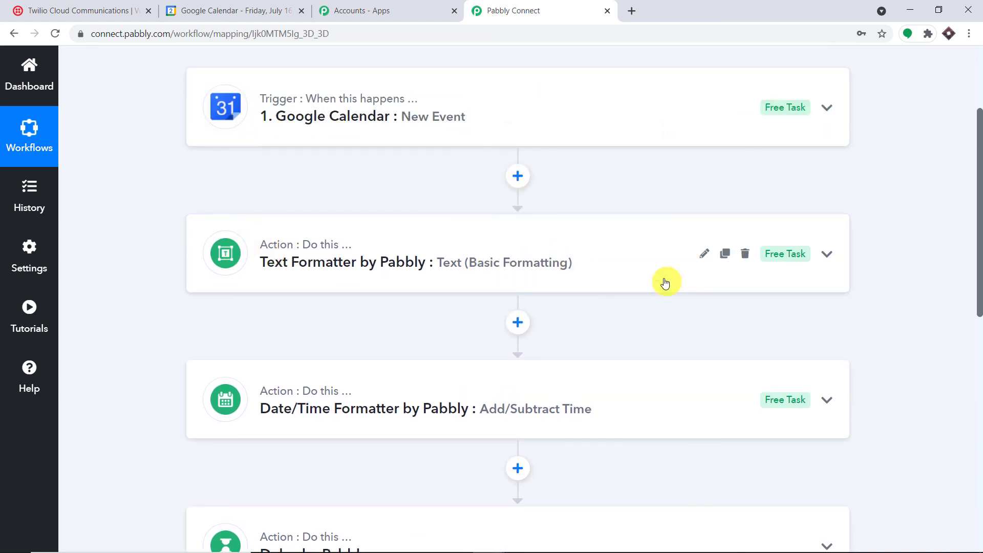
scroll(676, 268, "down", 2)
scroll(615, 277, "down", 1)
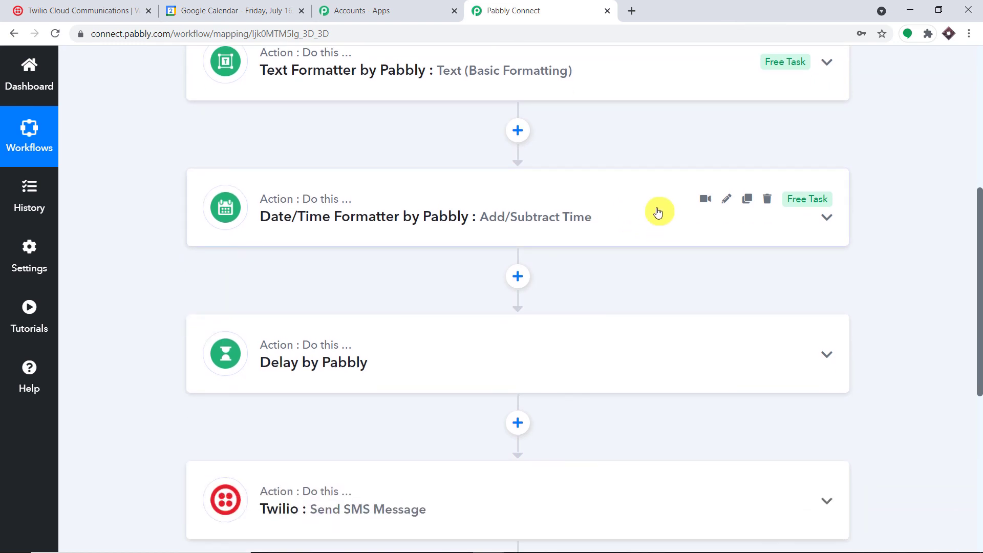
scroll(659, 211, "down", 2)
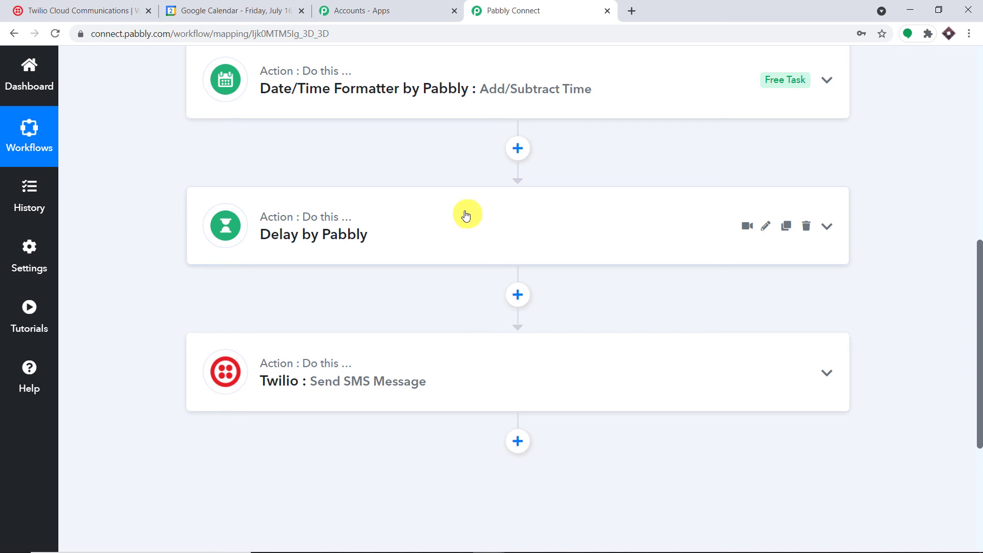
scroll(463, 215, "down", 2)
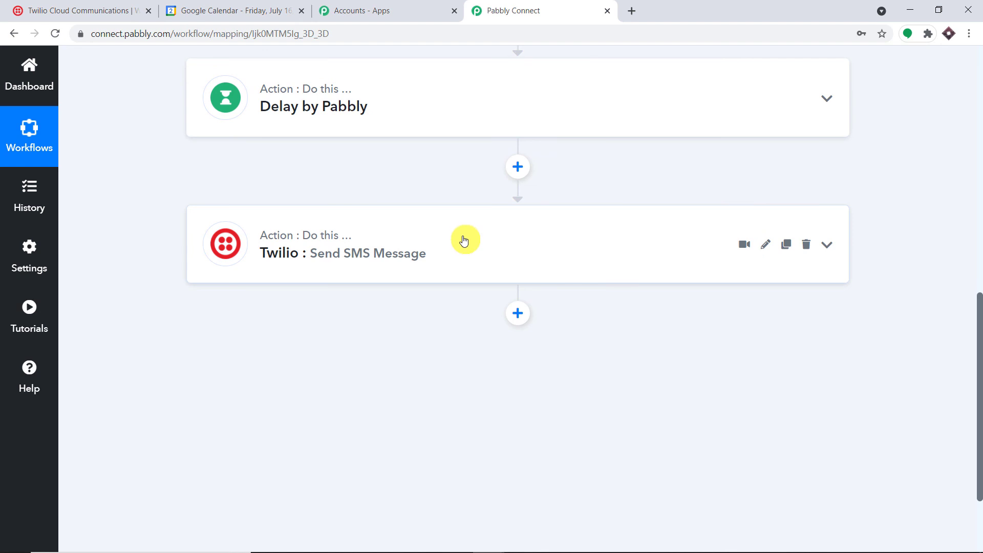
scroll(464, 242, "up", 10)
scroll(337, 150, "down", 10)
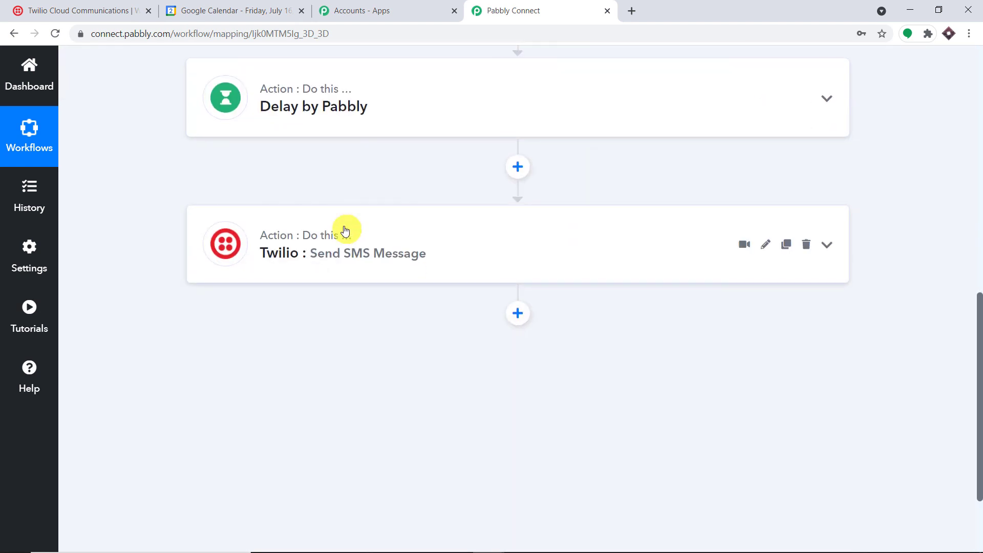